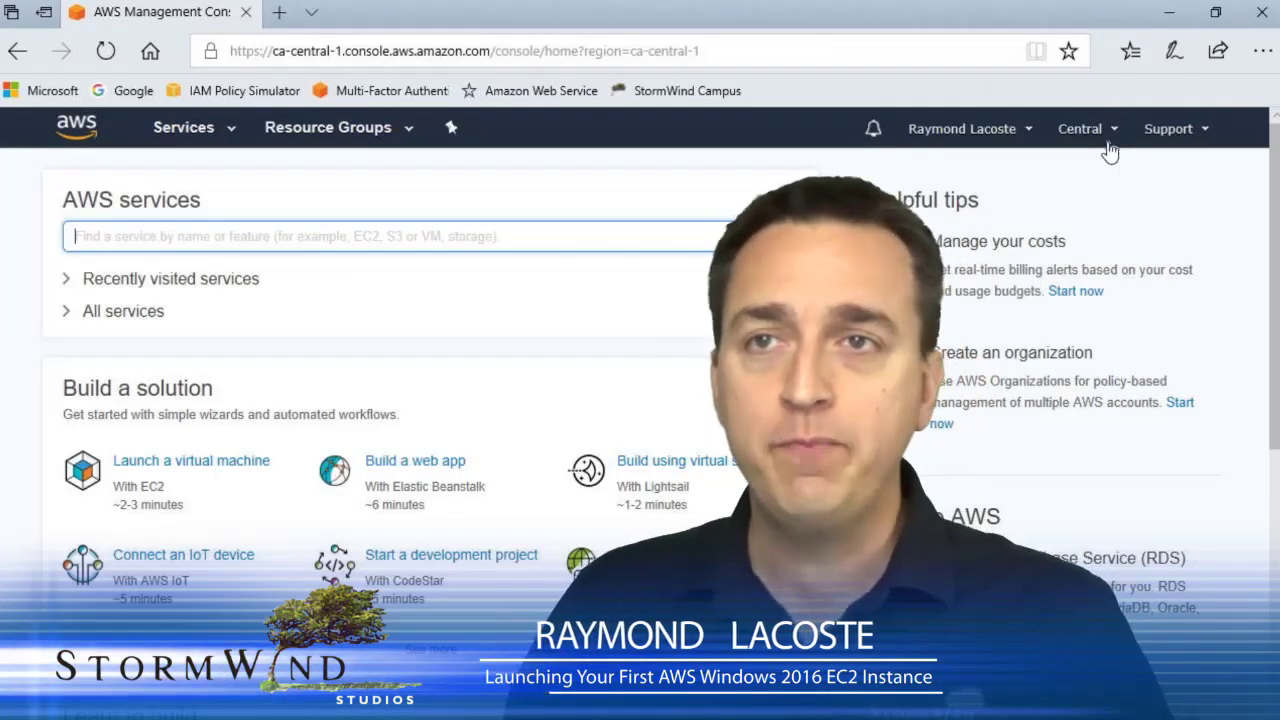
- Check the region list, keep Canada (Central), and start launching a new instance from the EC2 instances list
click(1108, 140)
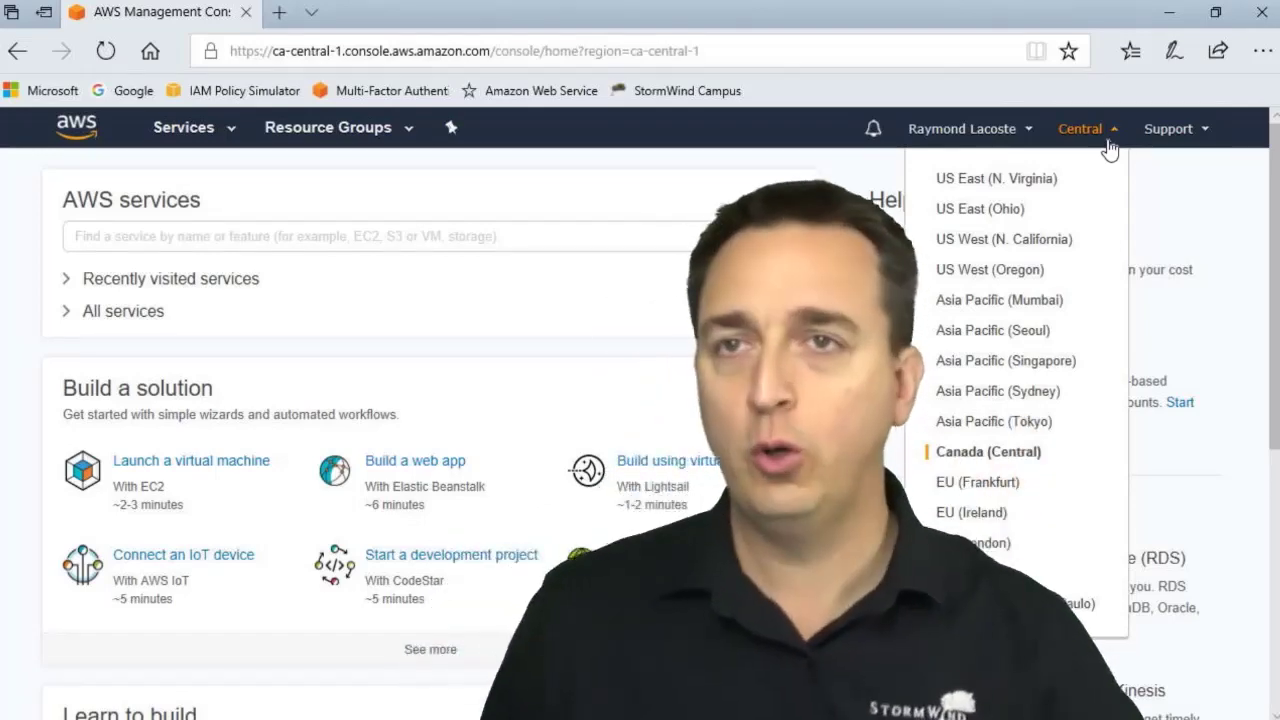
click(1110, 148)
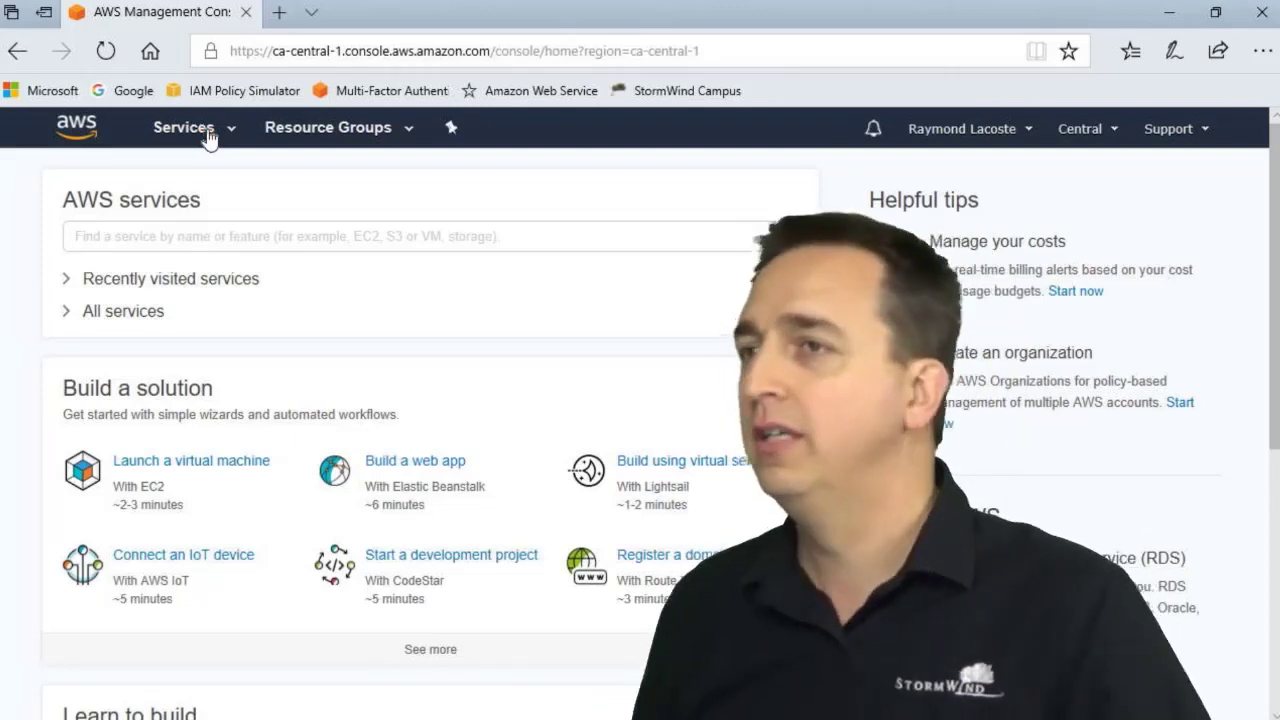
click(208, 130)
click(314, 292)
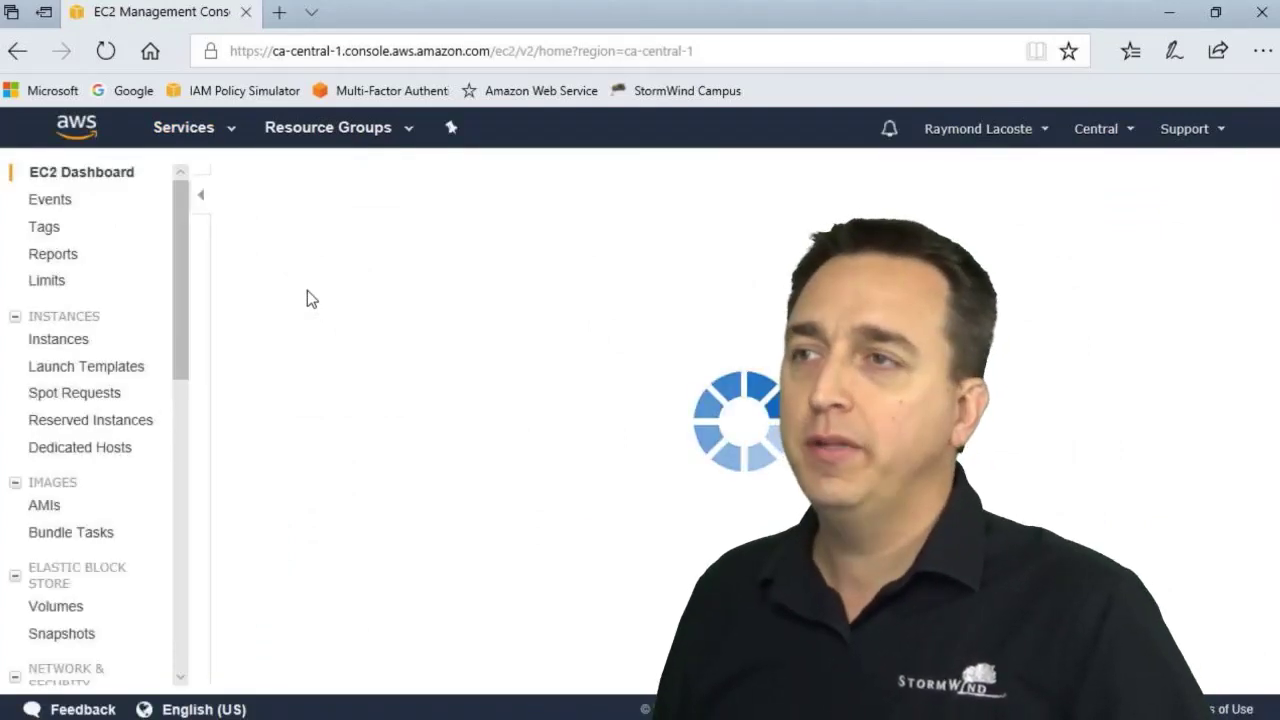
click(86, 352)
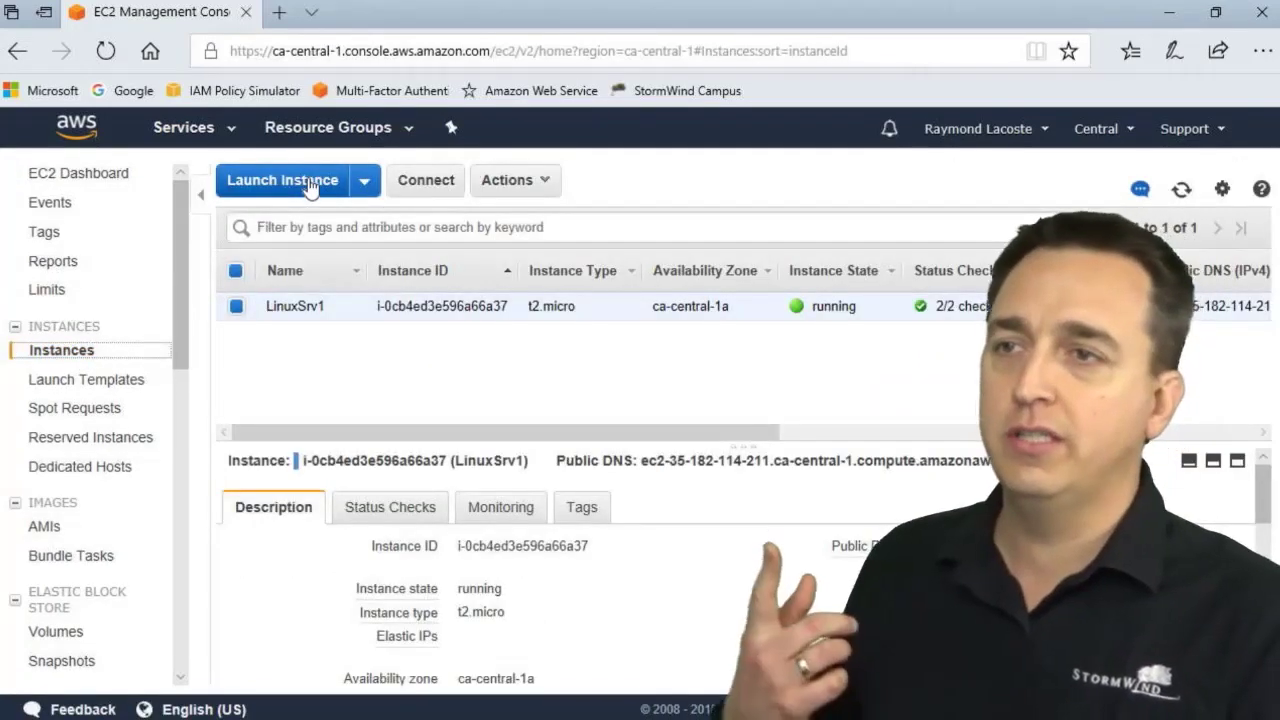
click(310, 188)
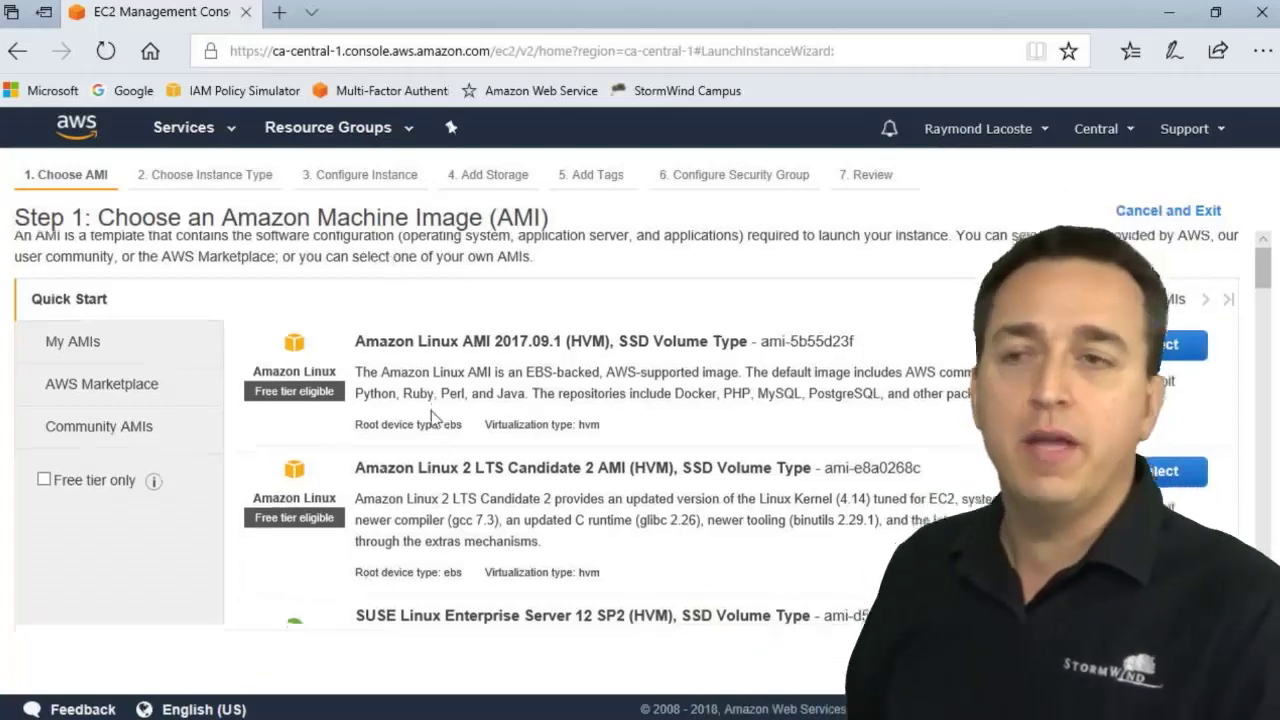
- Examine the Quick Start machine images, including the available Microsoft Windows Server versions
scroll(423, 410, down, 5)
scroll(443, 402, down, 3)
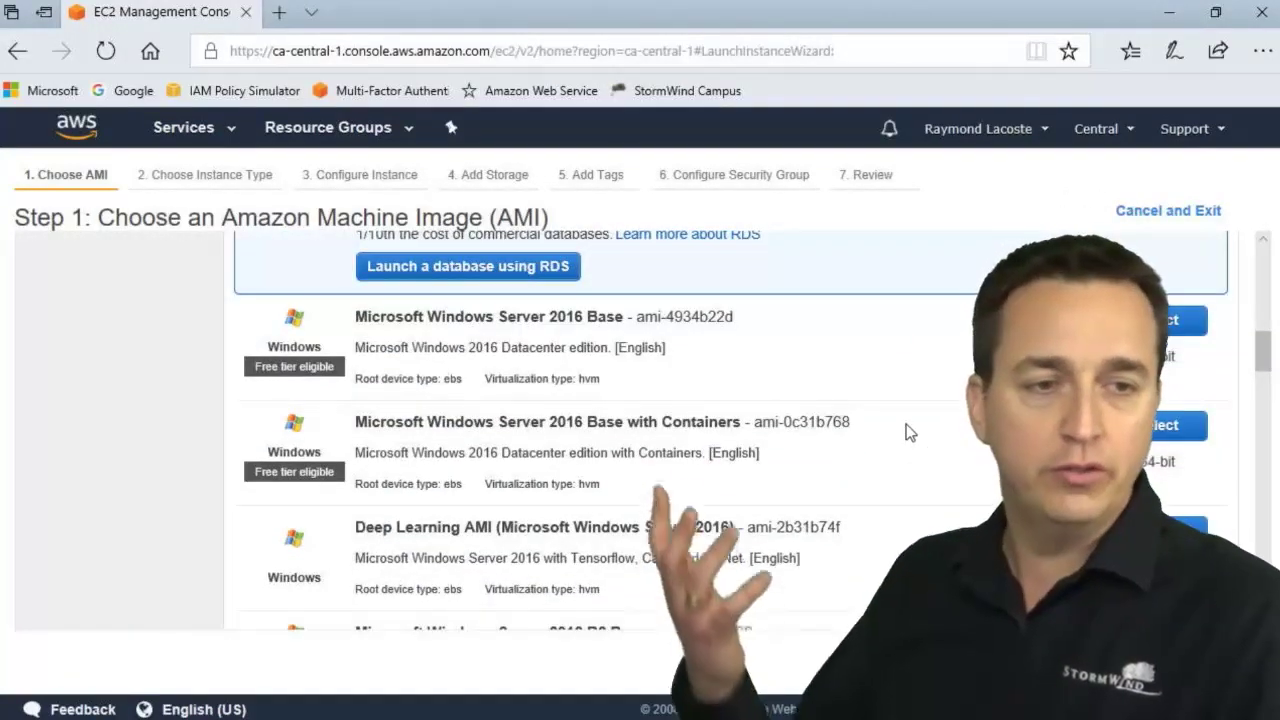
scroll(909, 432, down, 3)
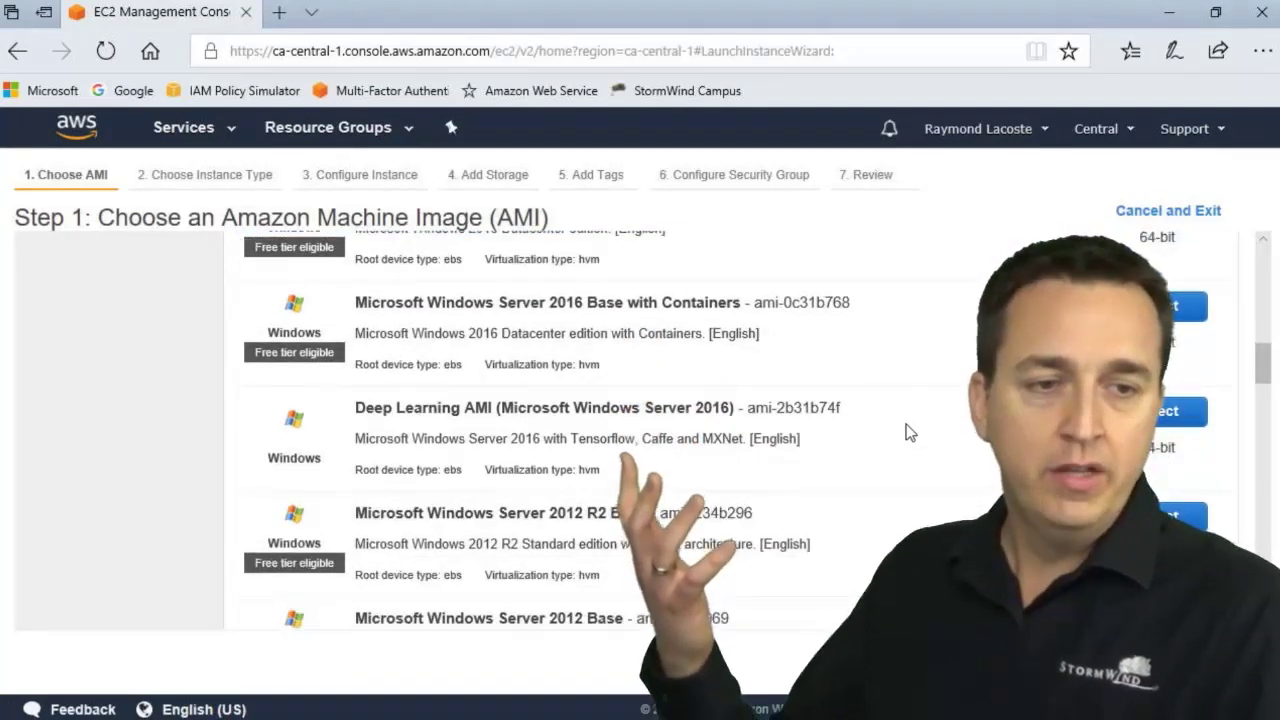
scroll(909, 432, down, 5)
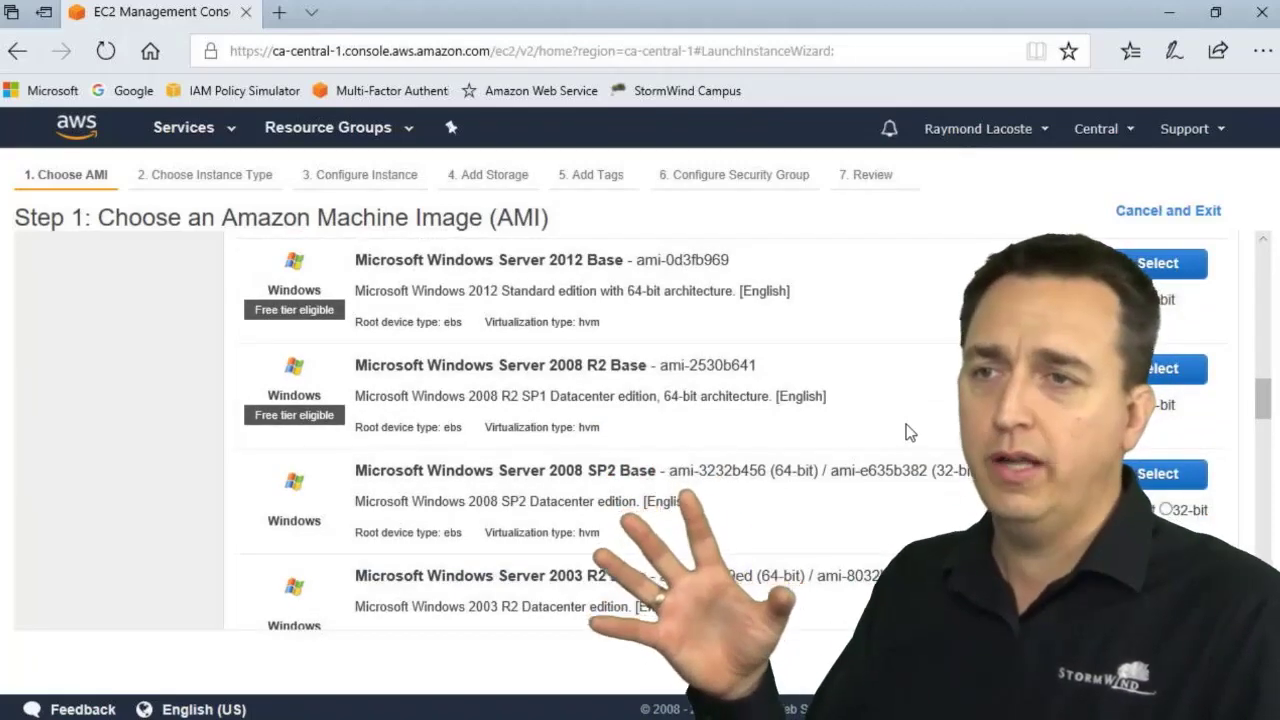
scroll(909, 432, up, 2)
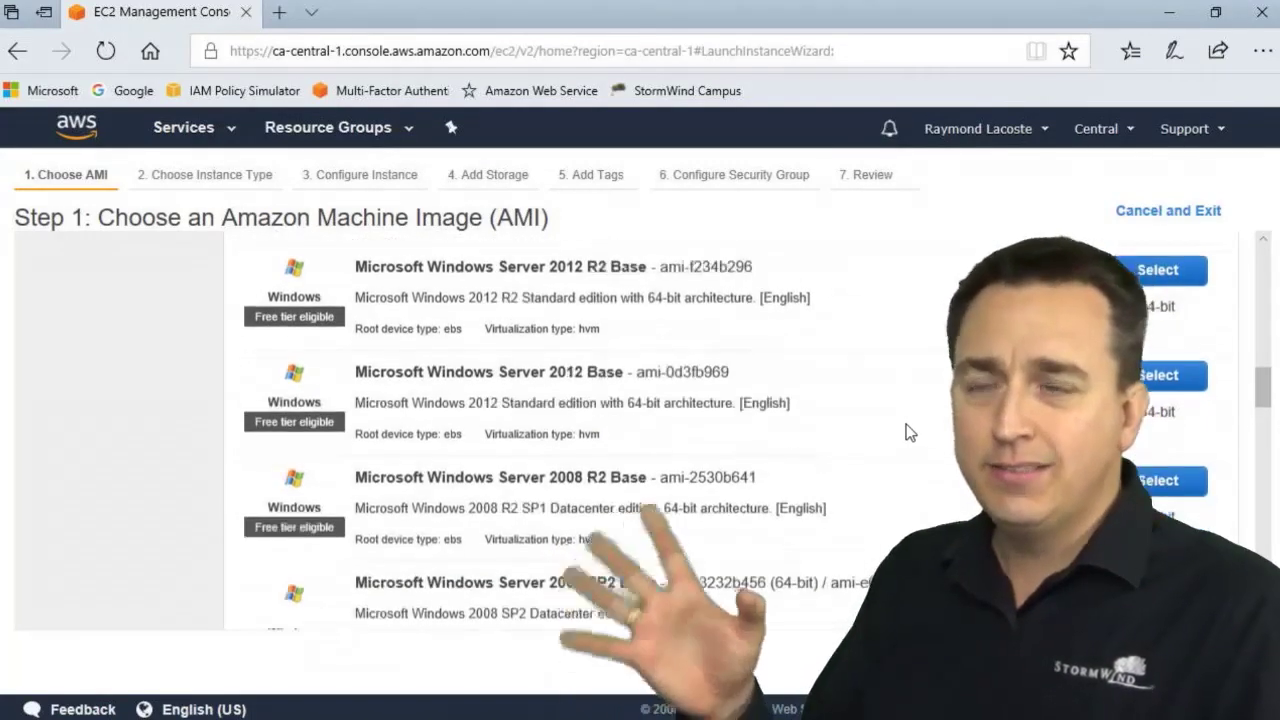
scroll(909, 432, up, 3)
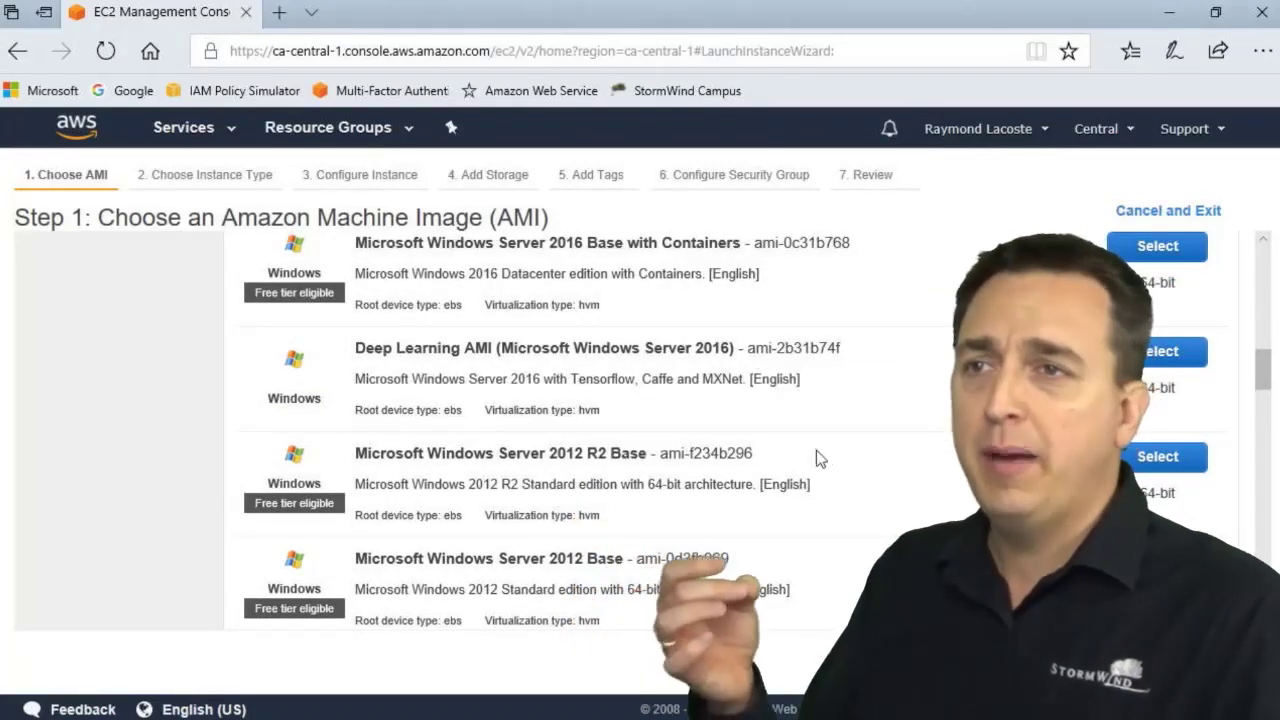
scroll(751, 366, up, 3)
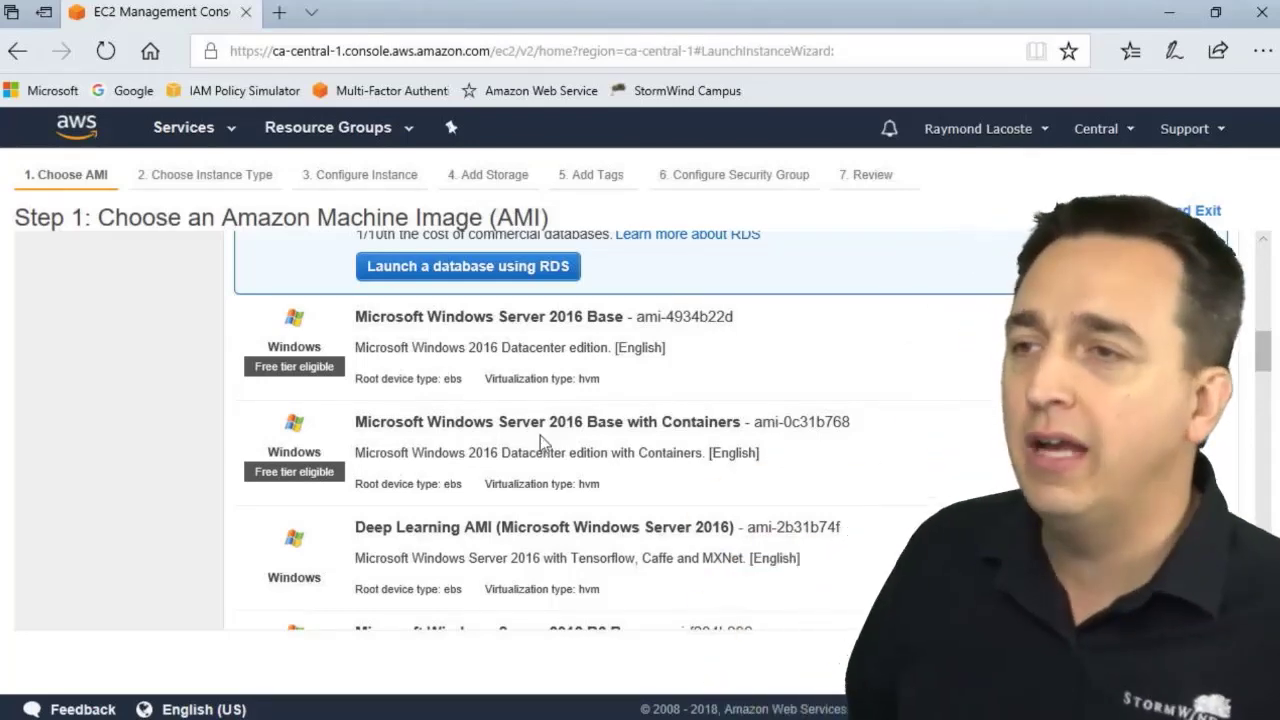
scroll(588, 450, up, 10)
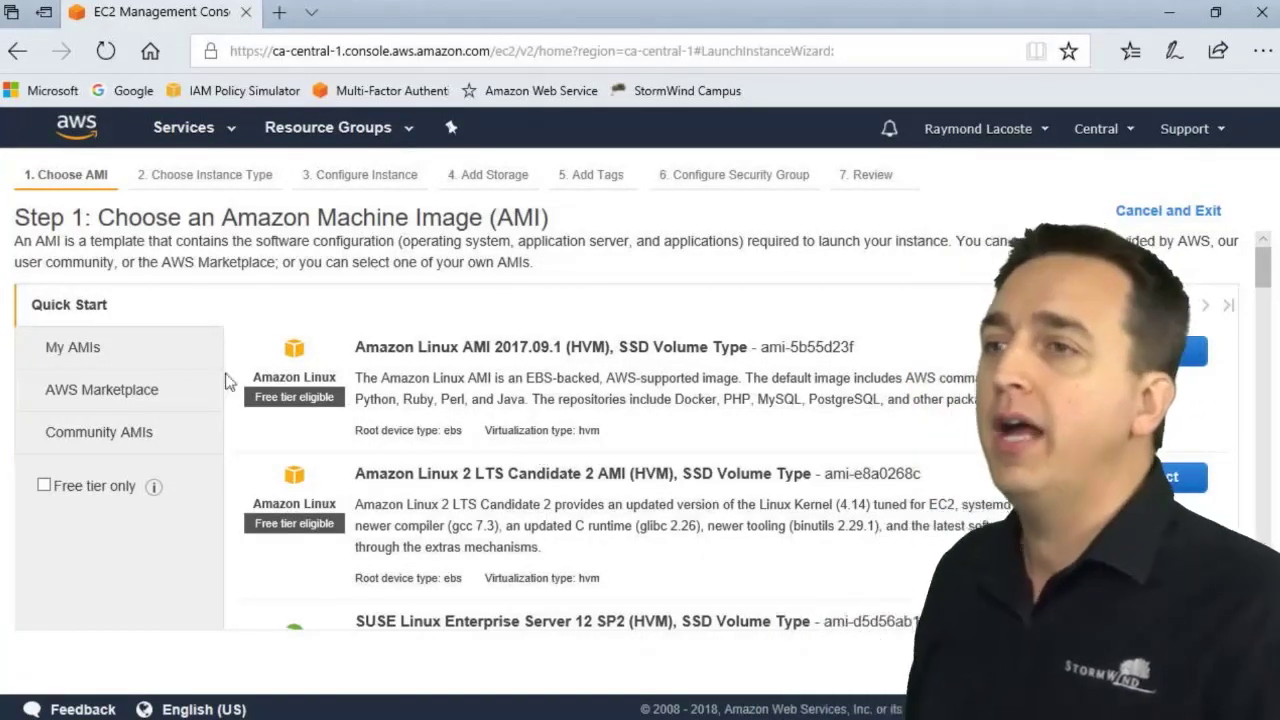
- Look through the My AMIs, AWS Marketplace and Community AMIs image sources
click(90, 360)
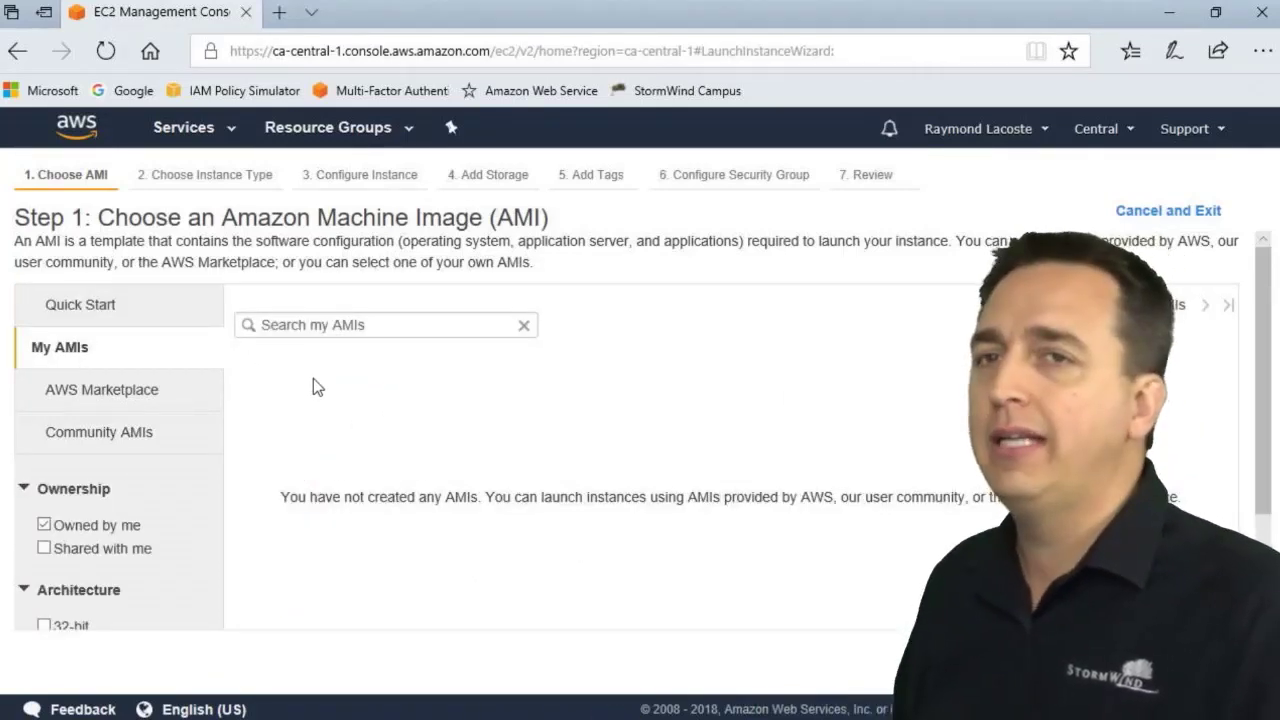
click(128, 393)
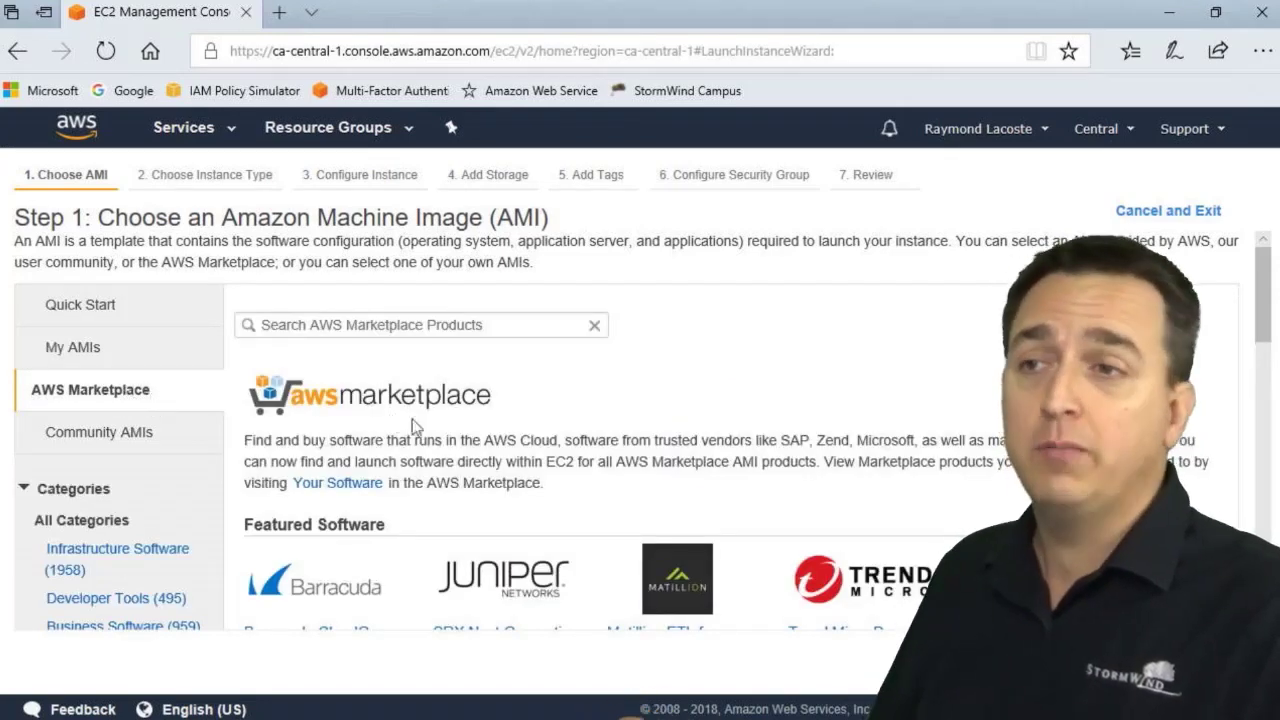
scroll(412, 419, down, 5)
scroll(421, 431, up, 4)
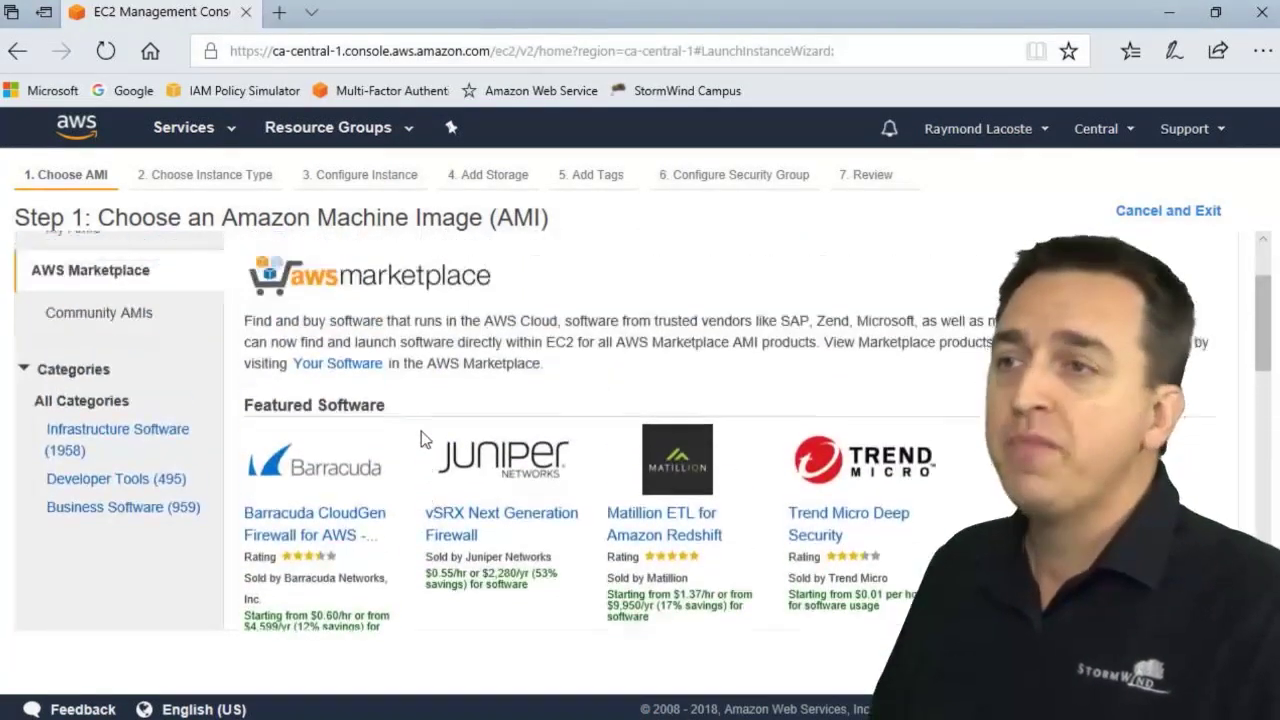
scroll(421, 431, up, 3)
click(138, 436)
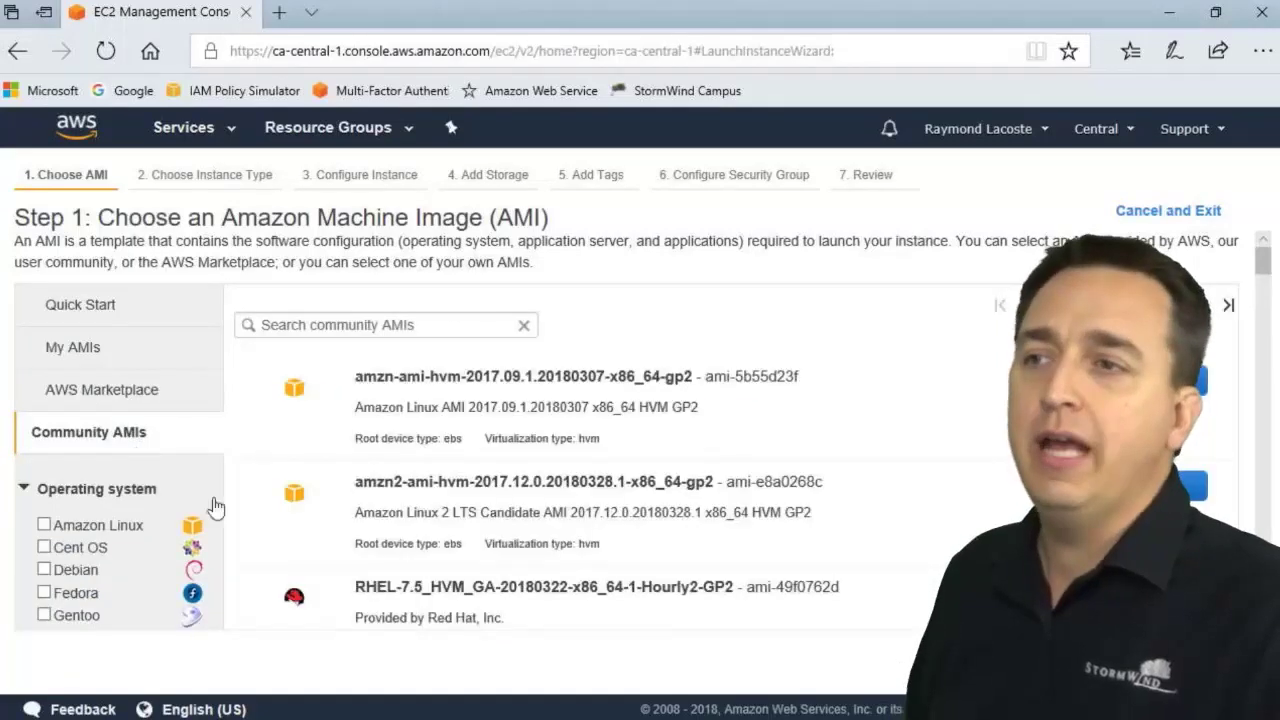
scroll(250, 512, down, 3)
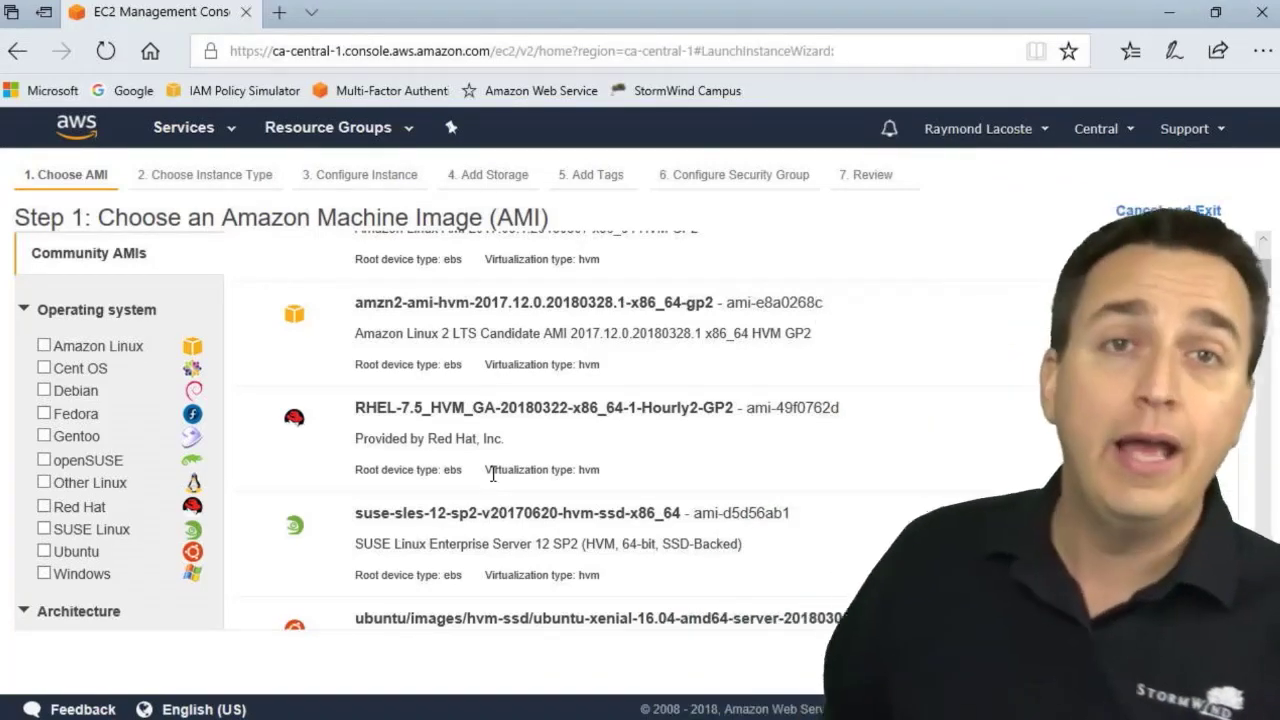
scroll(477, 440, up, 5)
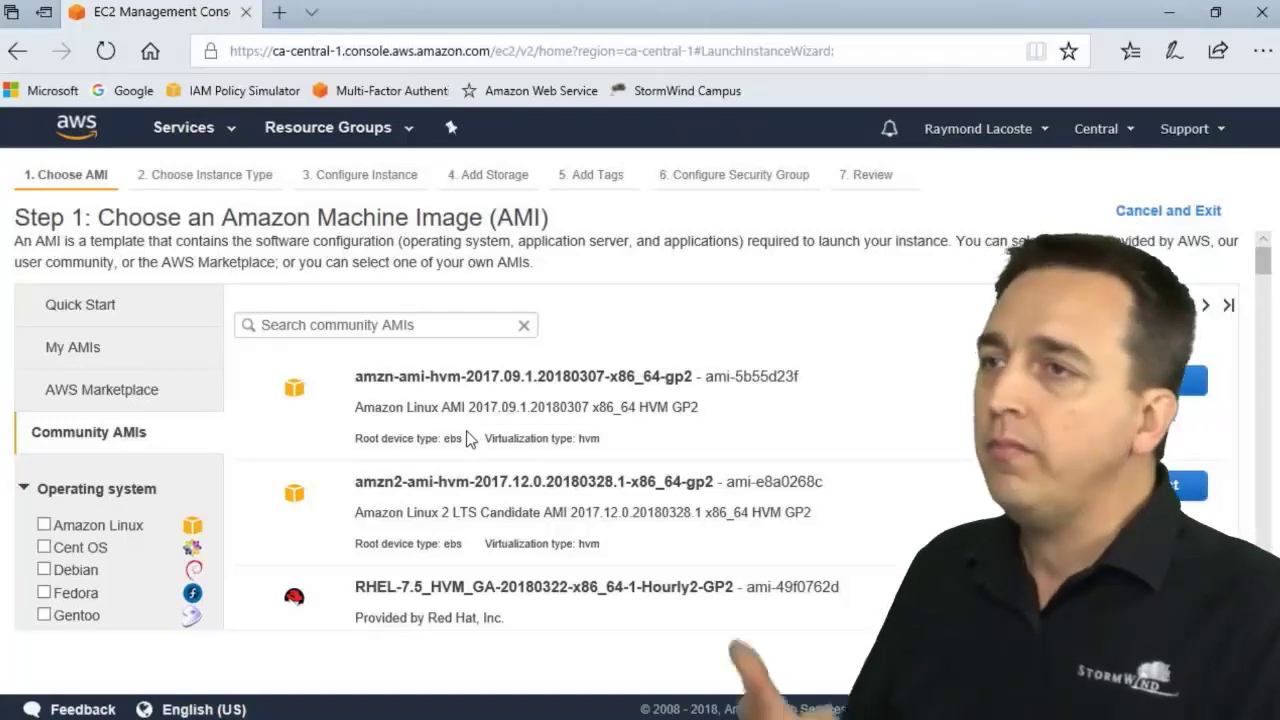
- Choose the Microsoft Windows Server 2016 Base image from the Quick Start list
click(88, 306)
scroll(439, 447, down, 10)
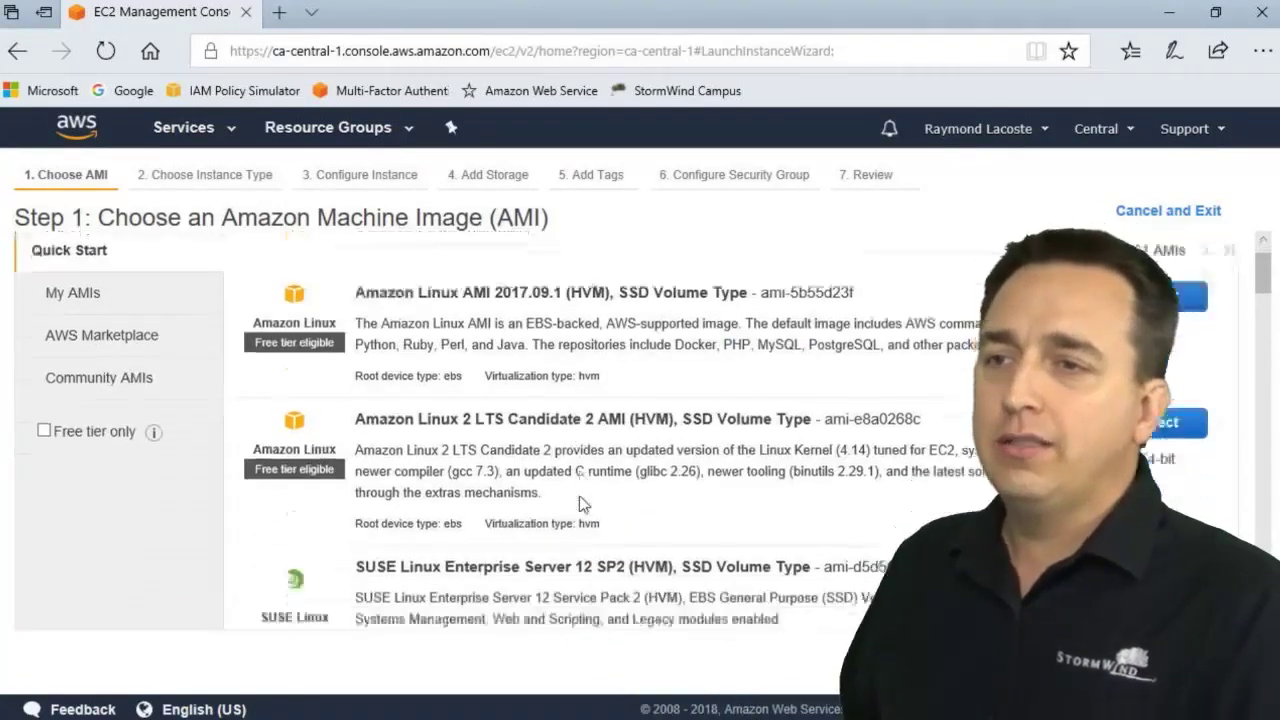
scroll(585, 508, down, 1)
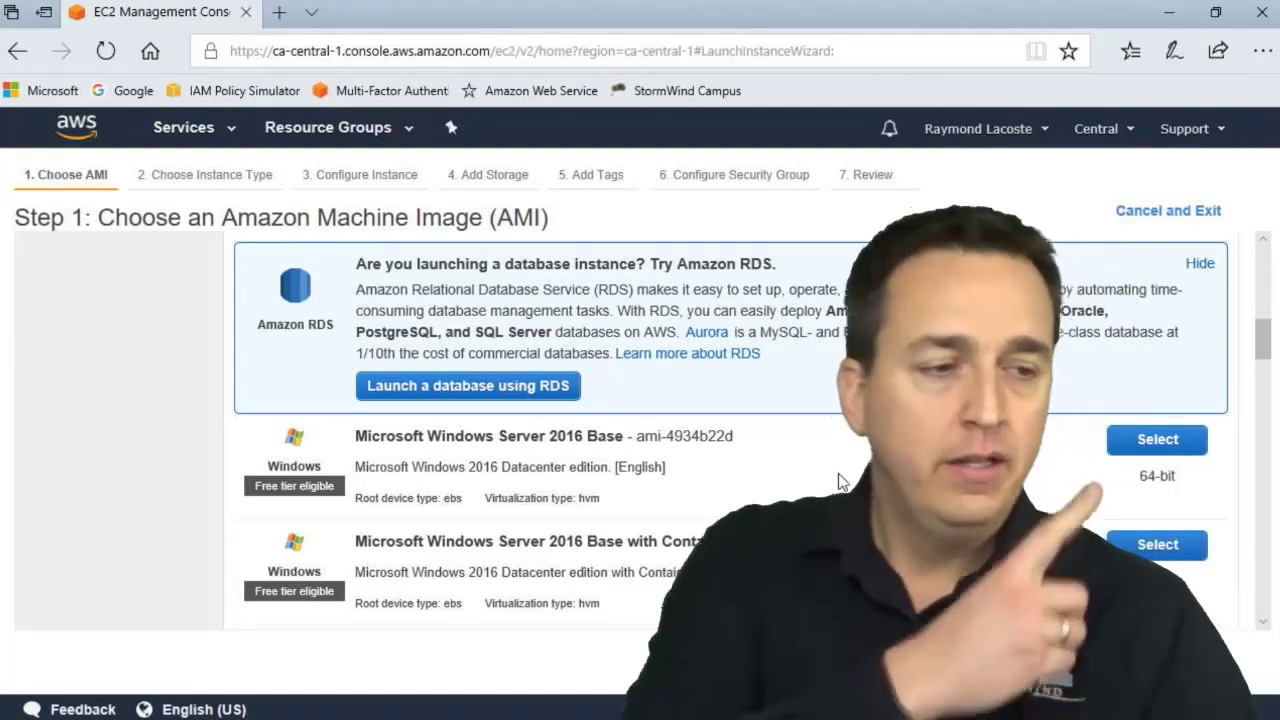
click(1130, 451)
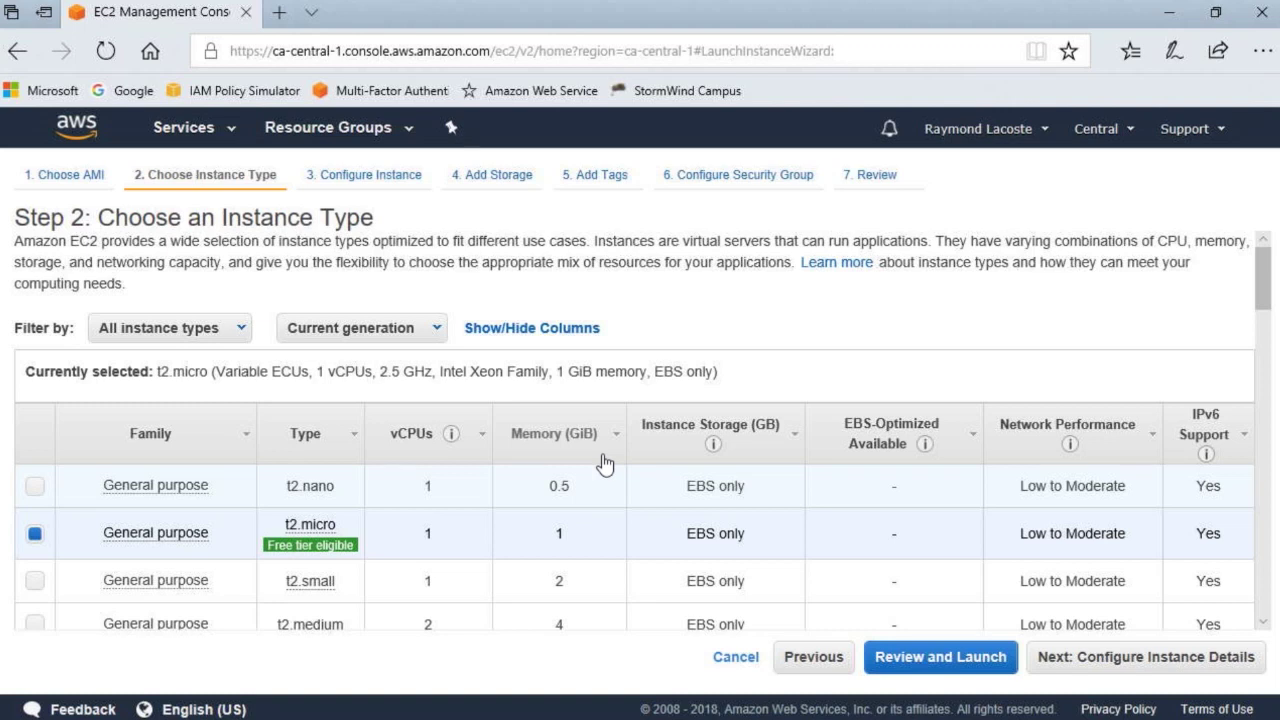
- Examine the available instance types, comparing families, vCPUs, memory and storage
scroll(189, 489, down, 5)
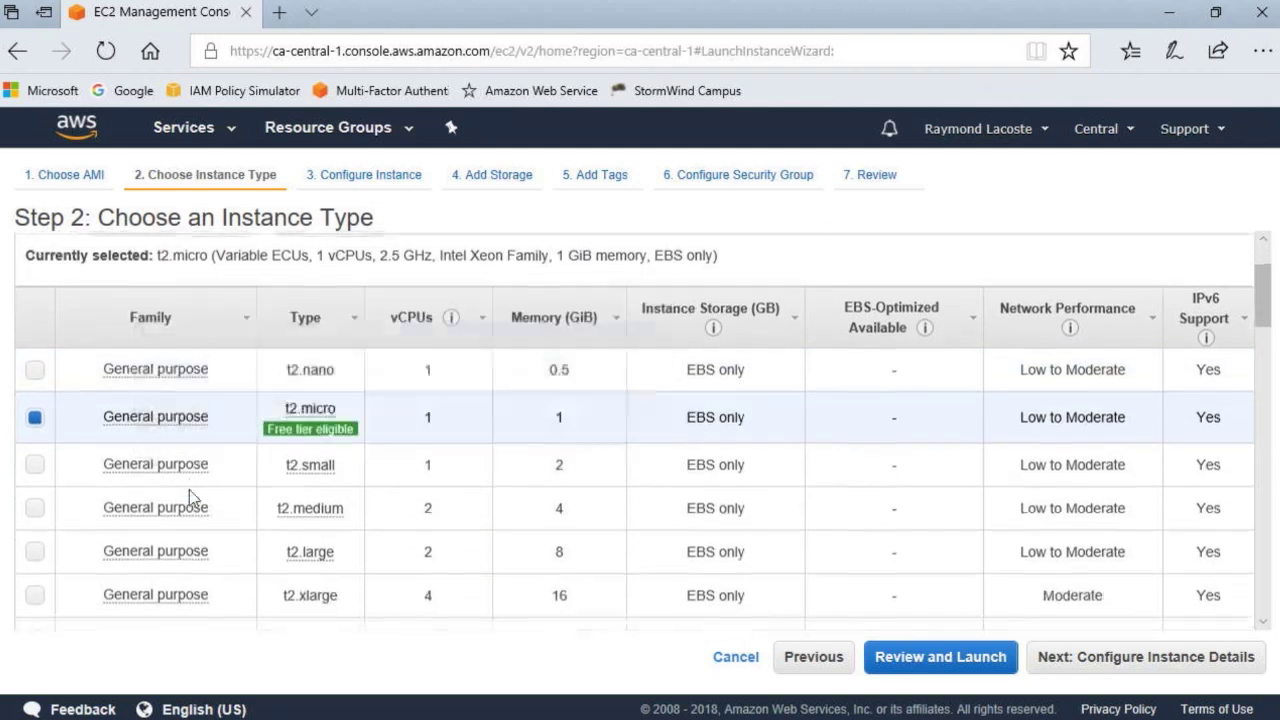
scroll(277, 491, down, 5)
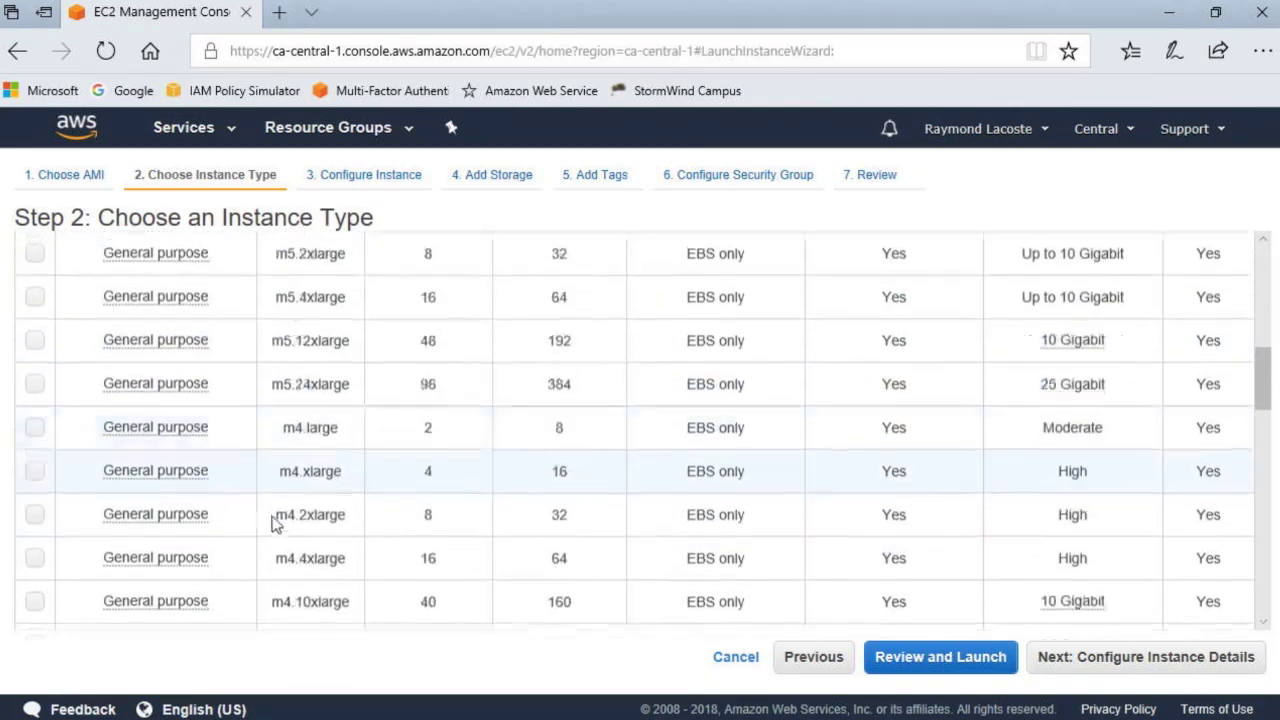
scroll(272, 521, up, 3)
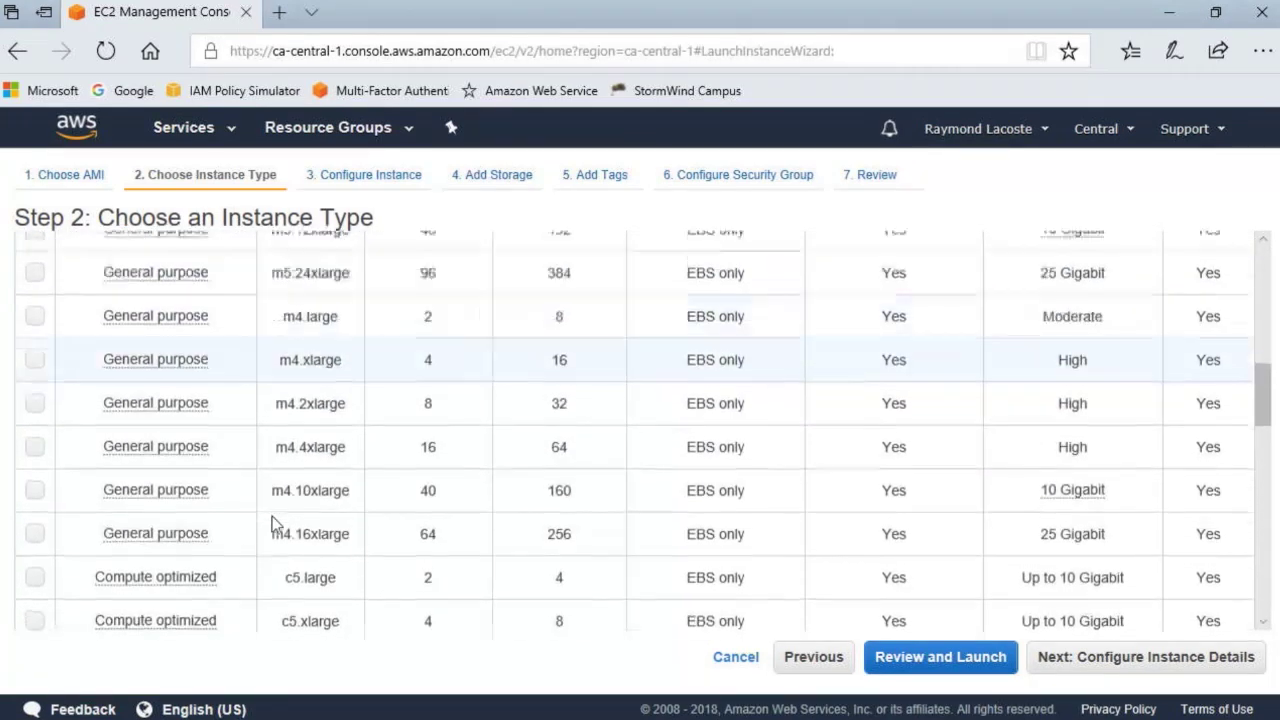
scroll(272, 521, down, 3)
scroll(272, 521, down, 5)
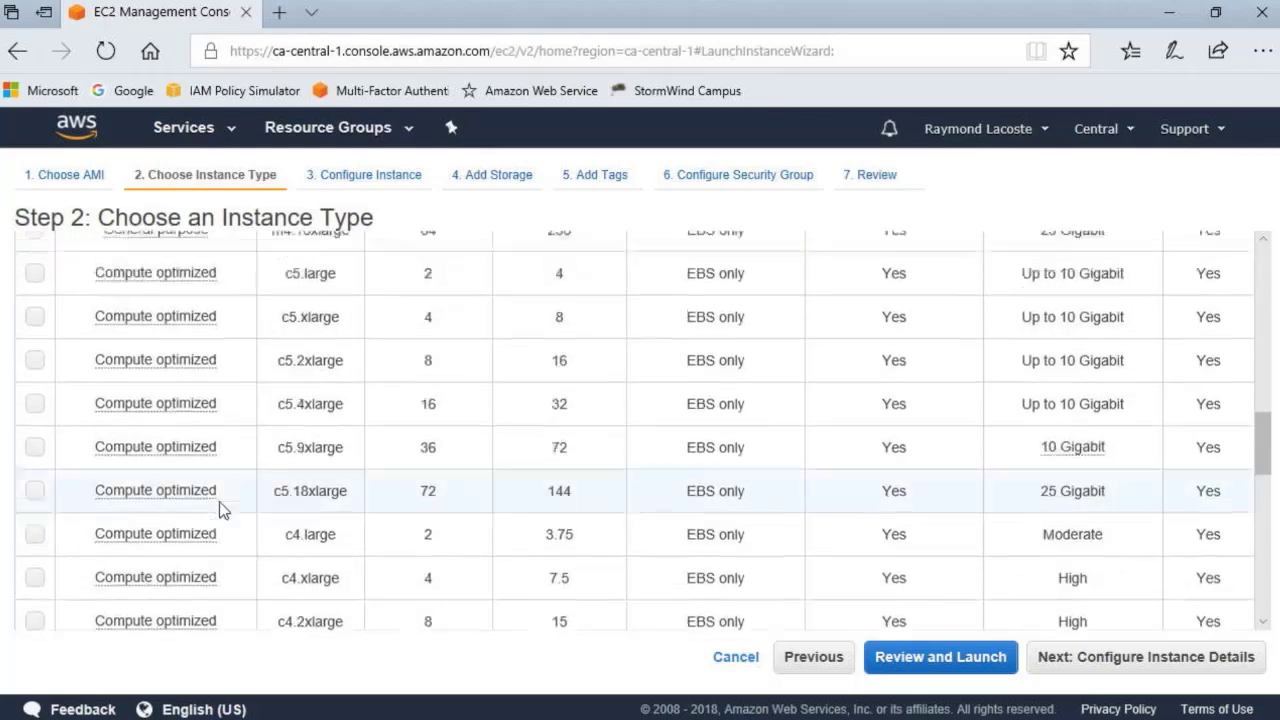
scroll(222, 510, down, 5)
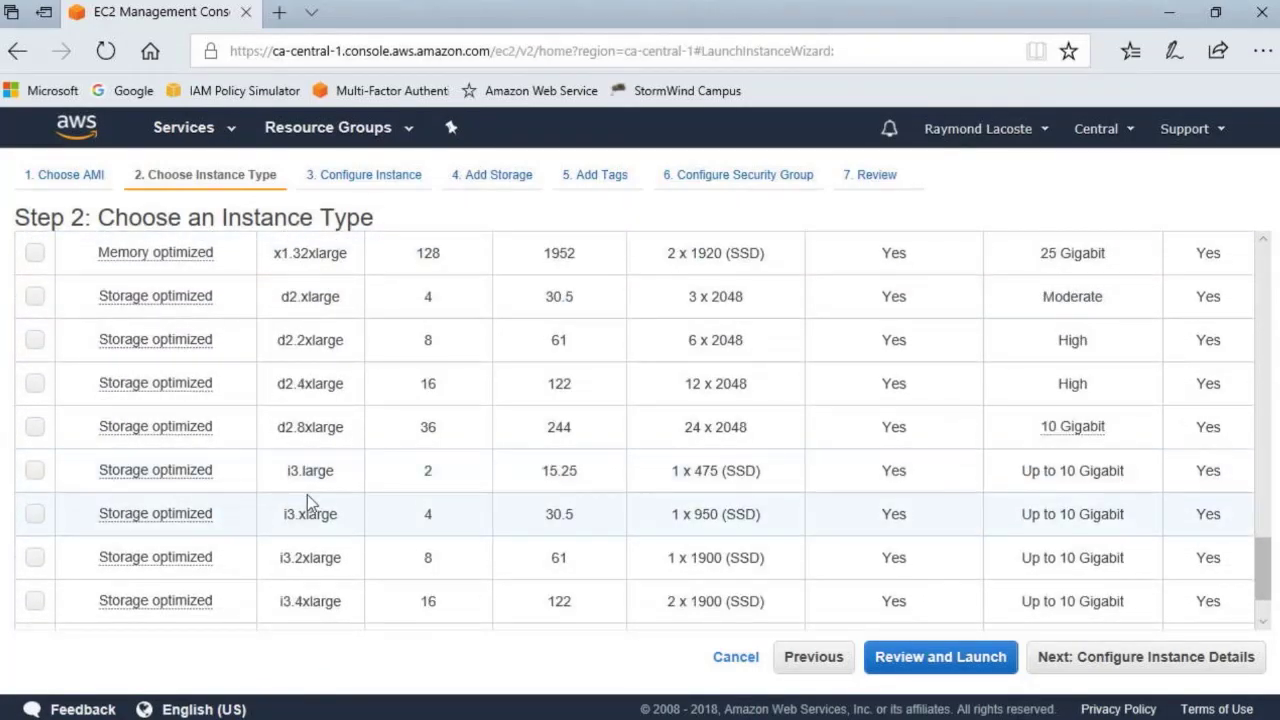
scroll(308, 496, down, 1)
scroll(309, 502, up, 4)
scroll(444, 453, up, 15)
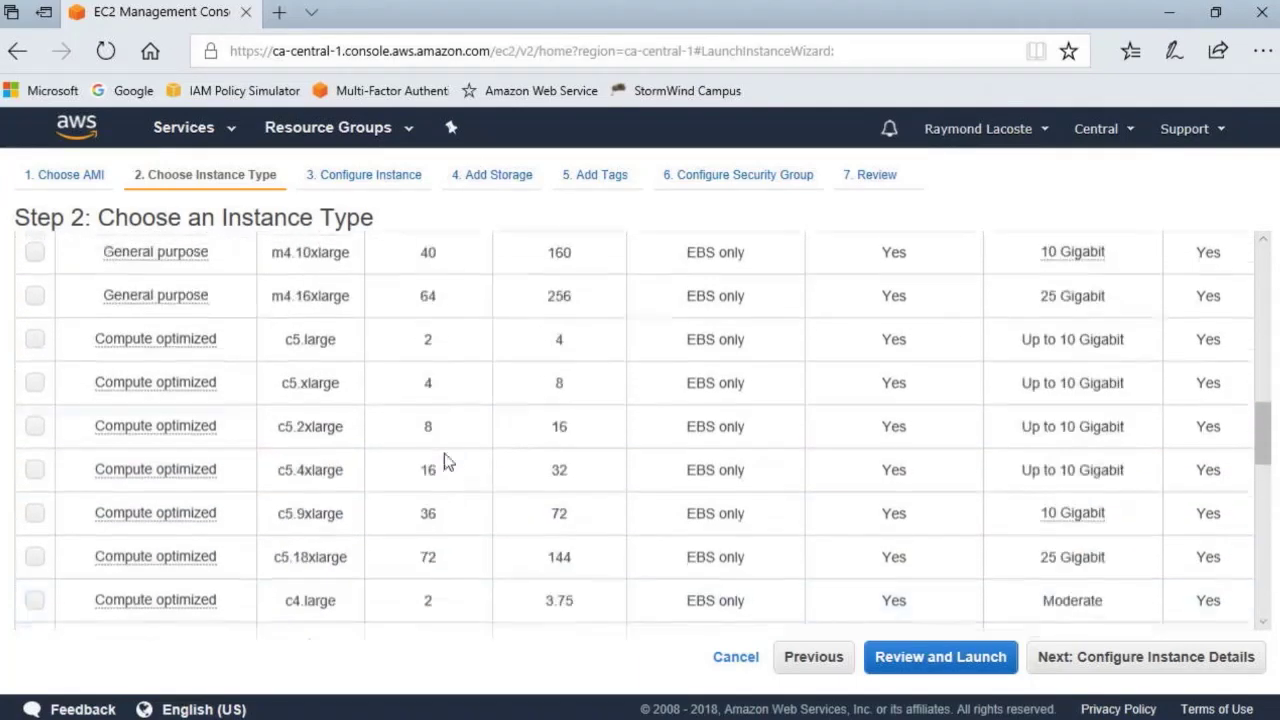
scroll(432, 446, up, 5)
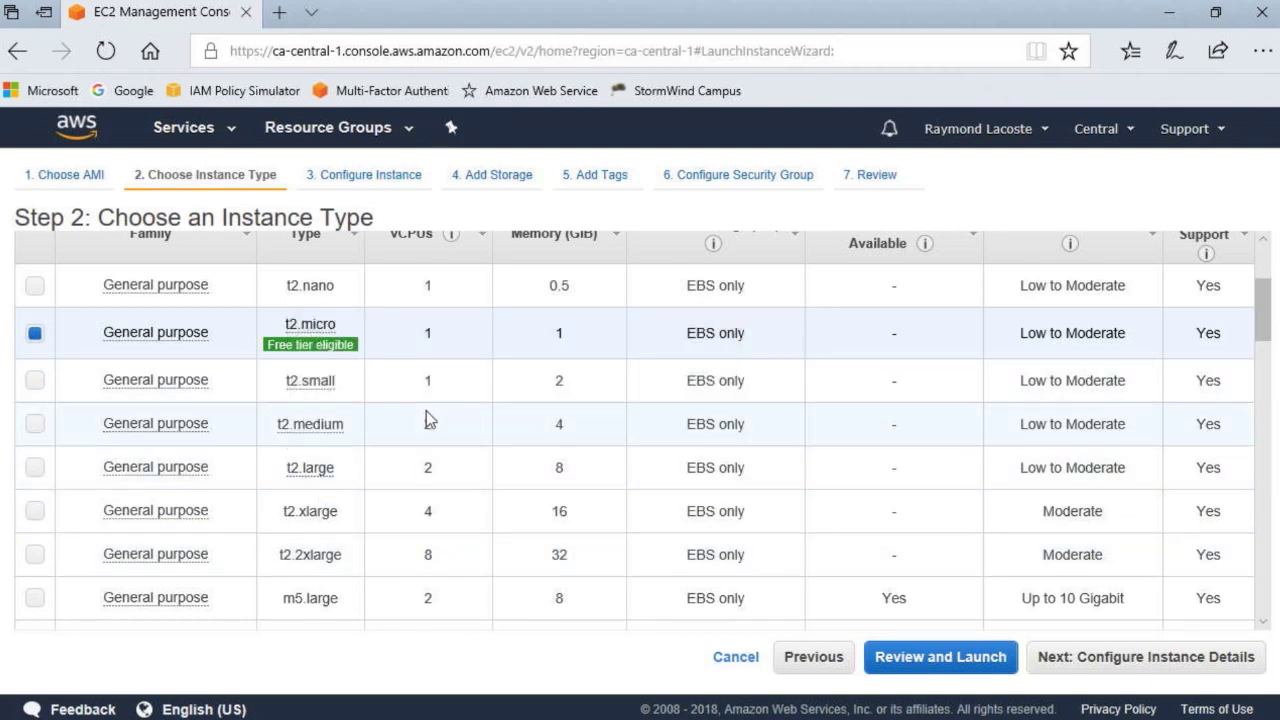
scroll(439, 543, up, 2)
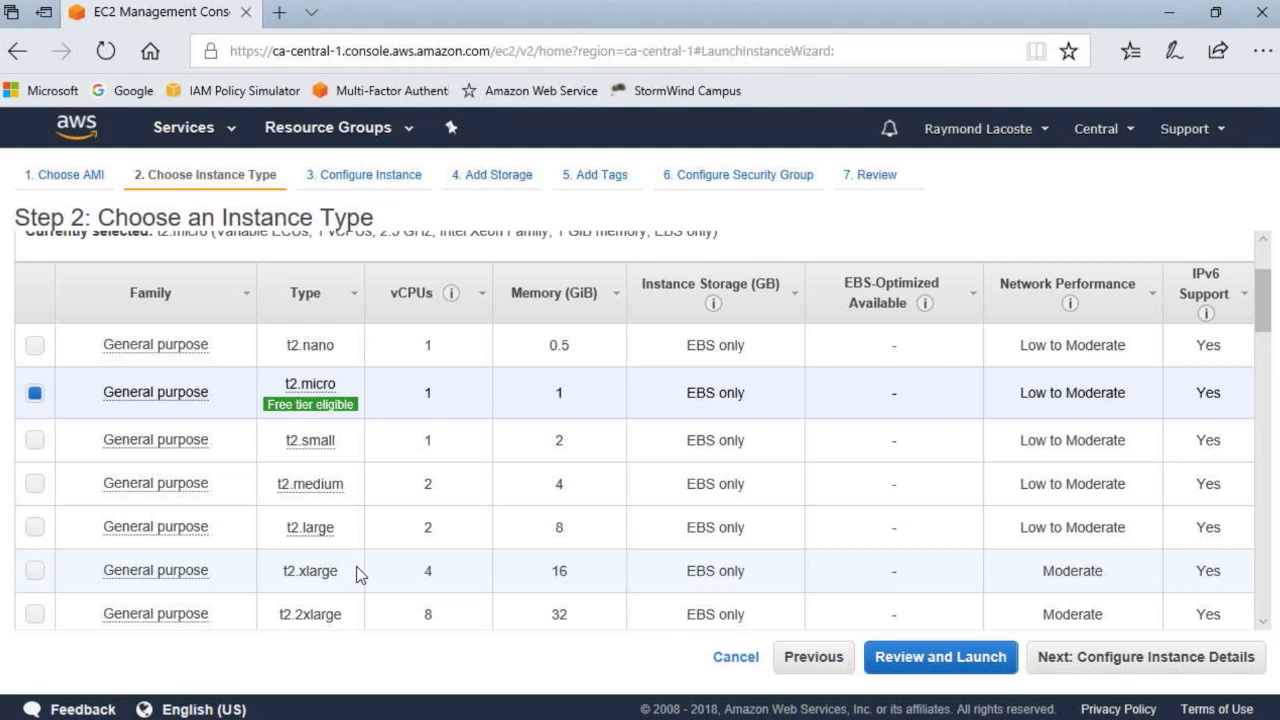
- Select the m5.24xlarge general purpose instance type
scroll(358, 566, down, 3)
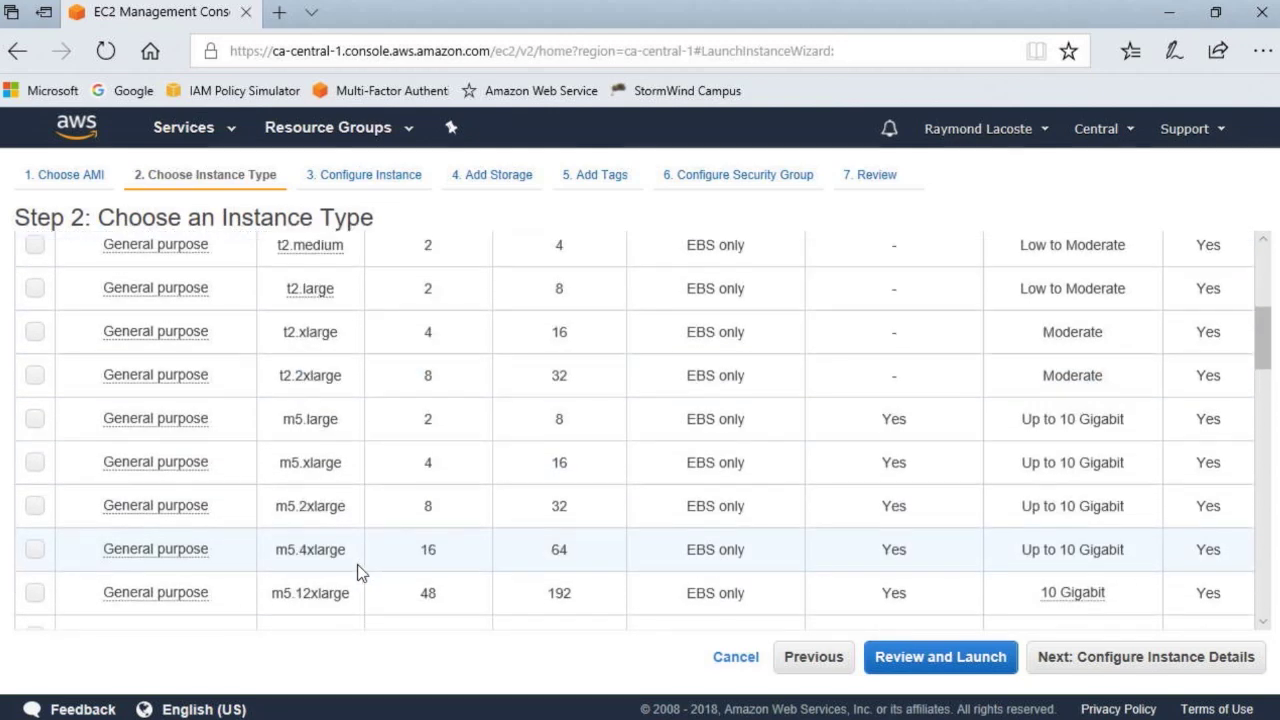
click(452, 578)
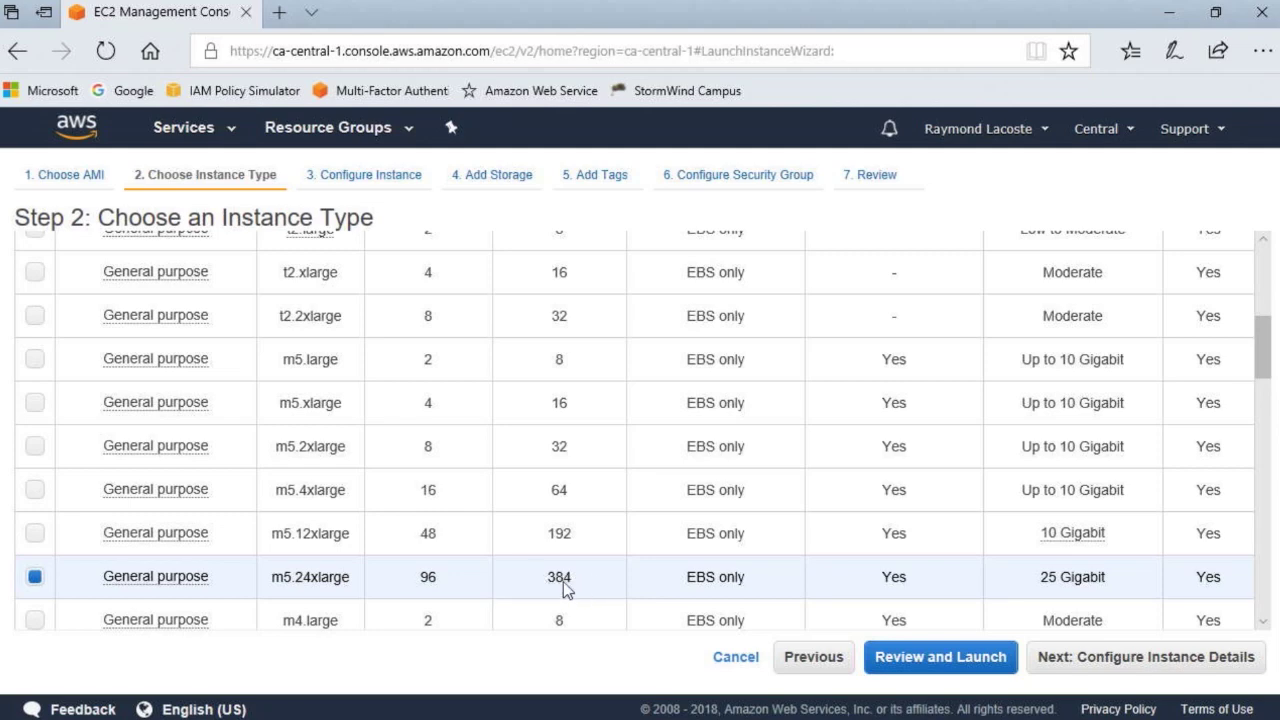
- Select the free tier eligible t2.micro instance type and continue to the instance details configuration
scroll(577, 574, up, 6)
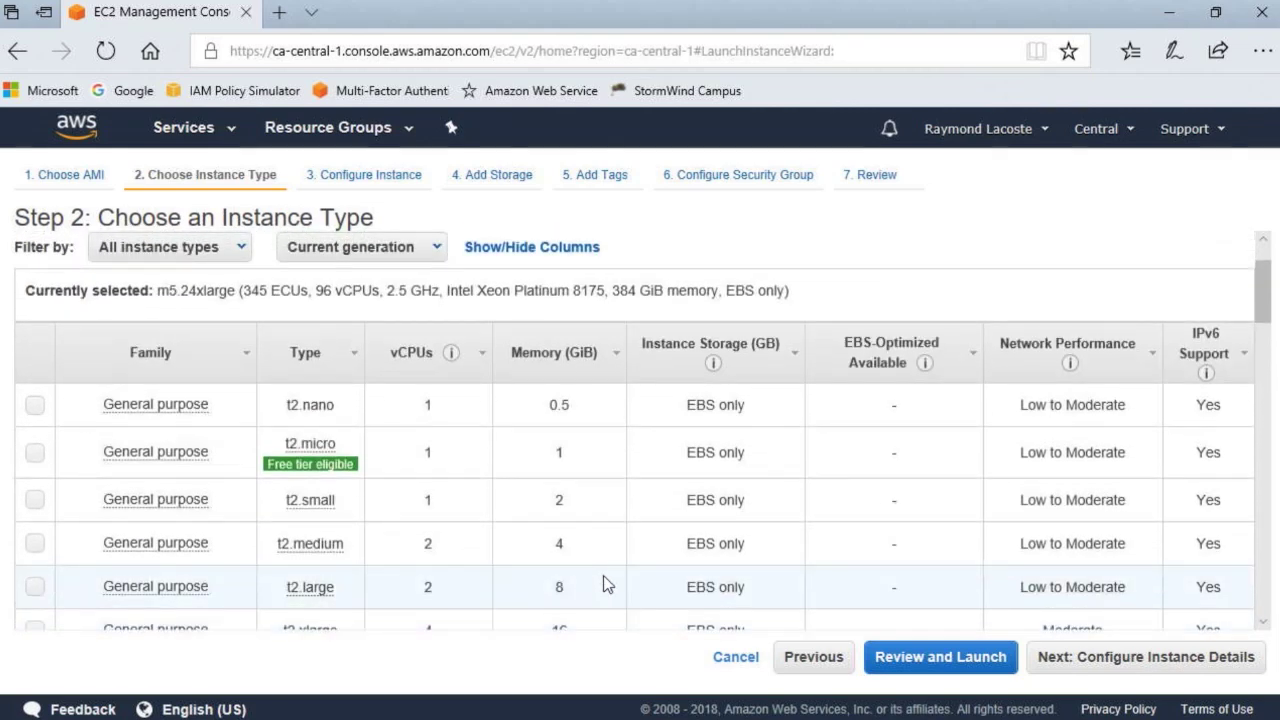
click(35, 455)
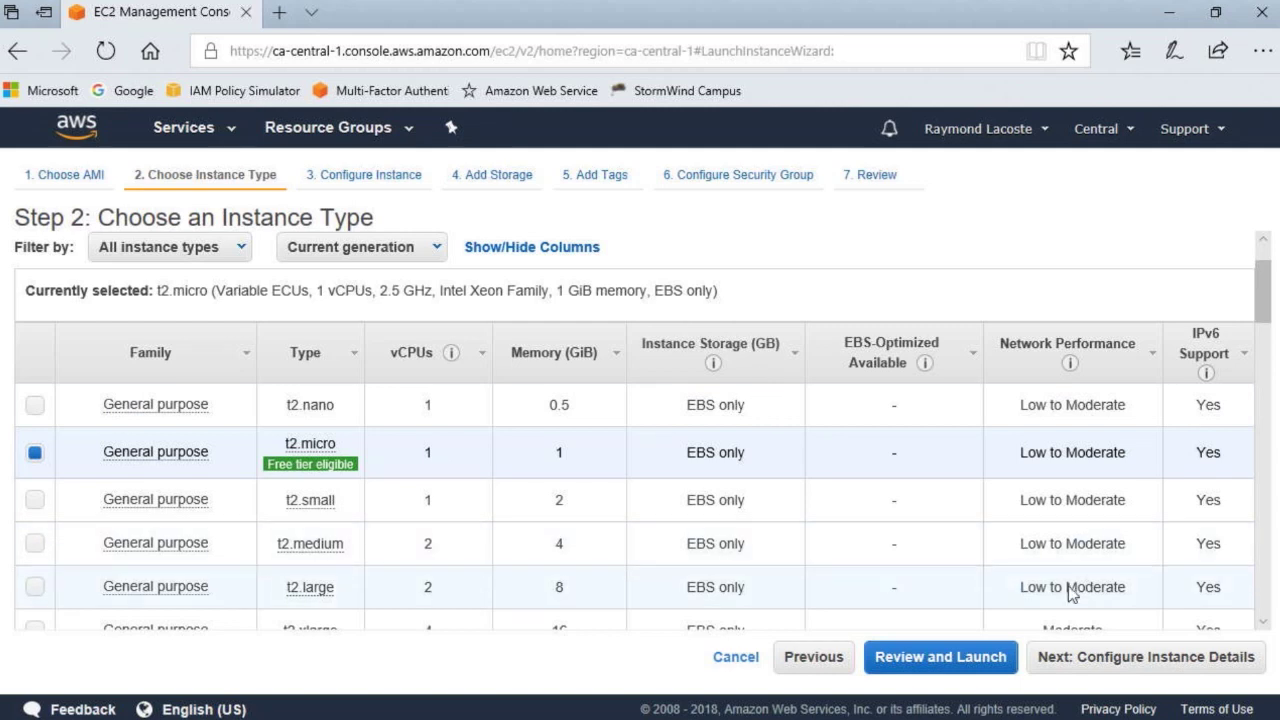
click(1204, 670)
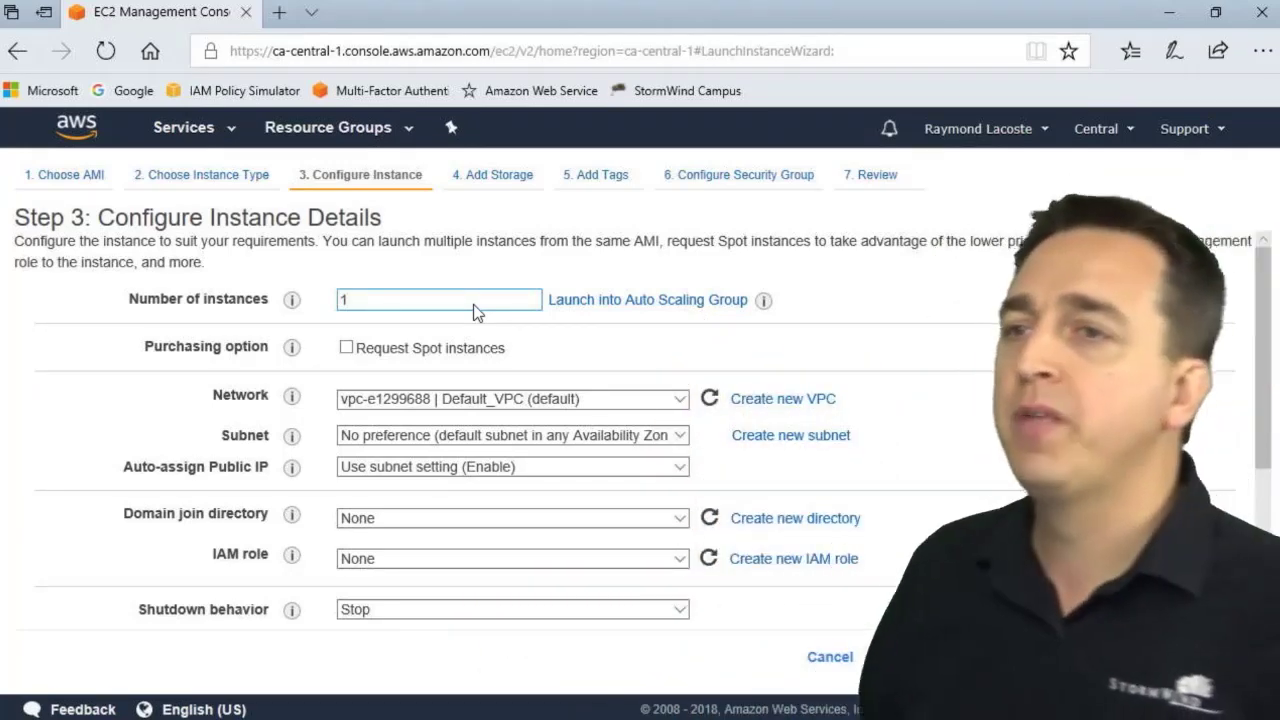
scroll(460, 340, down, 1)
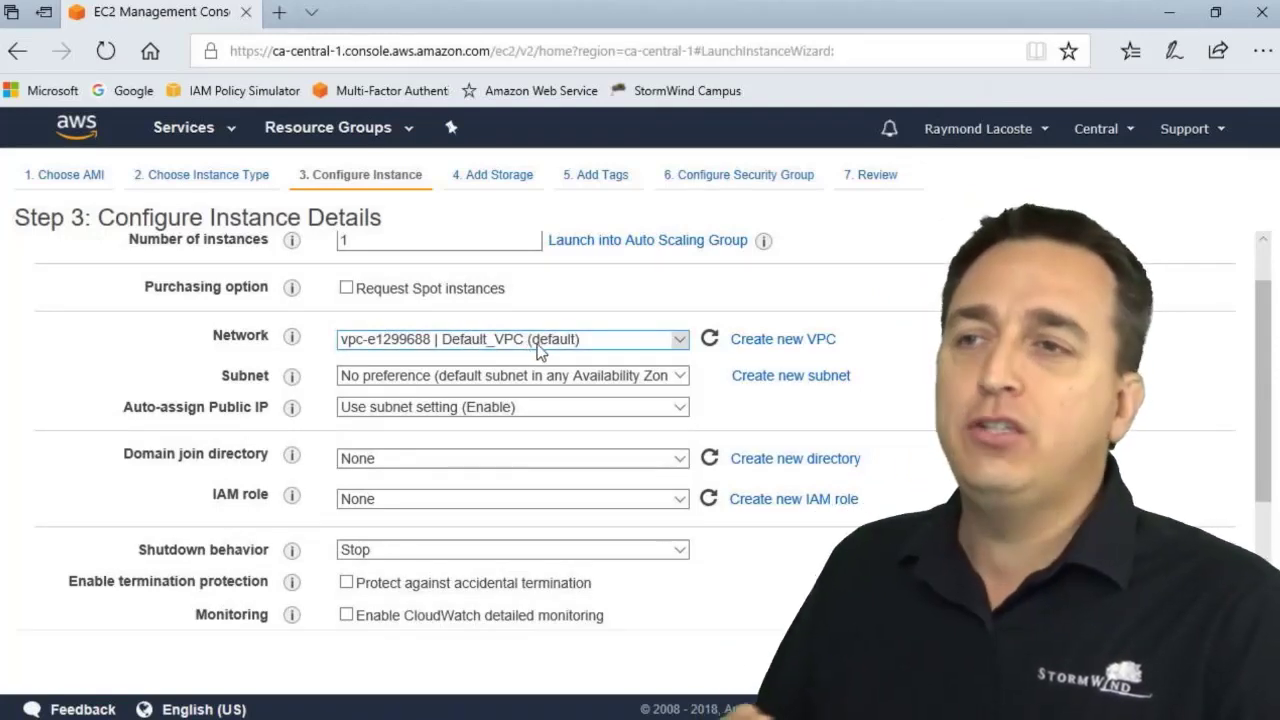
- Keep the default VPC as the network and choose the subnet that is the default in ca-central-1a
click(618, 349)
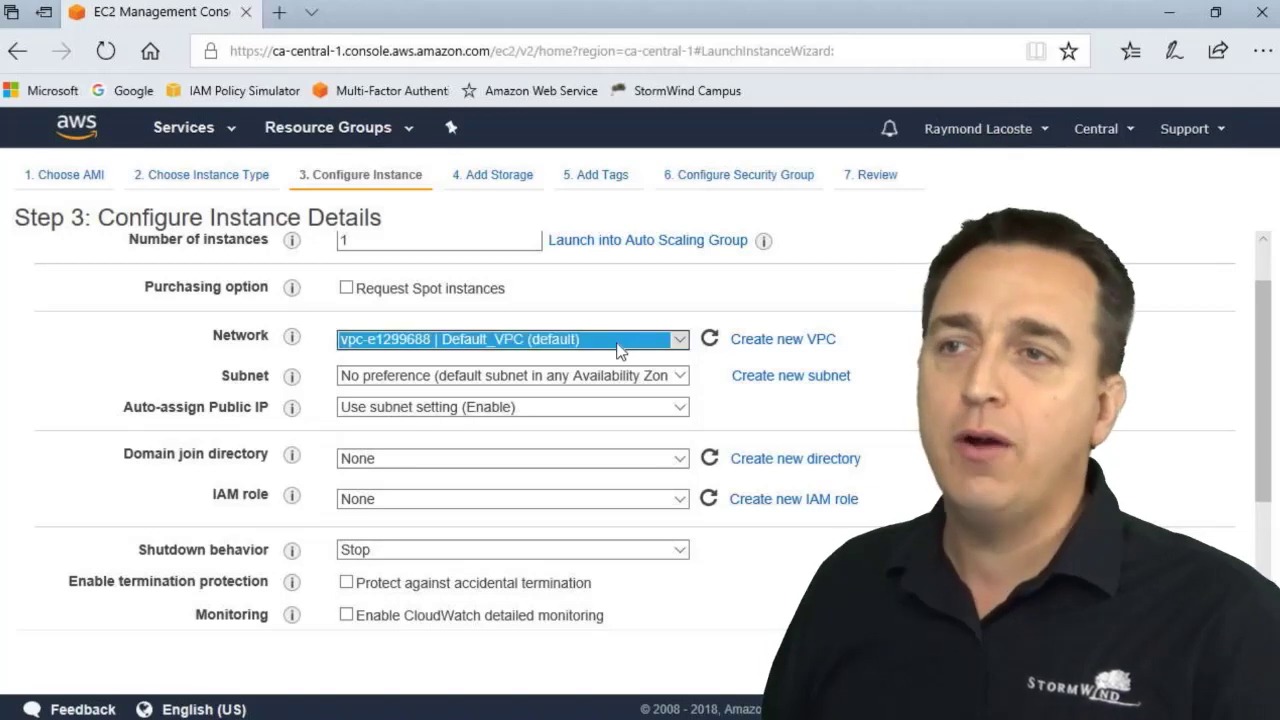
click(634, 323)
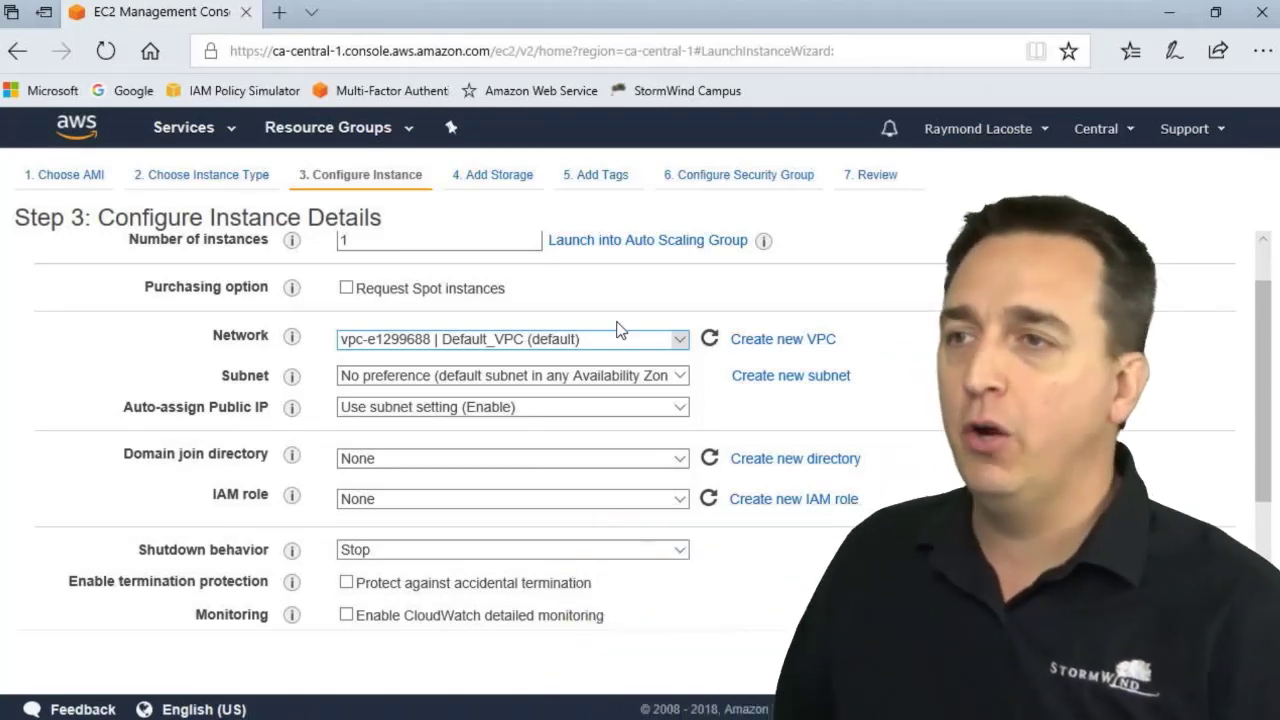
click(648, 387)
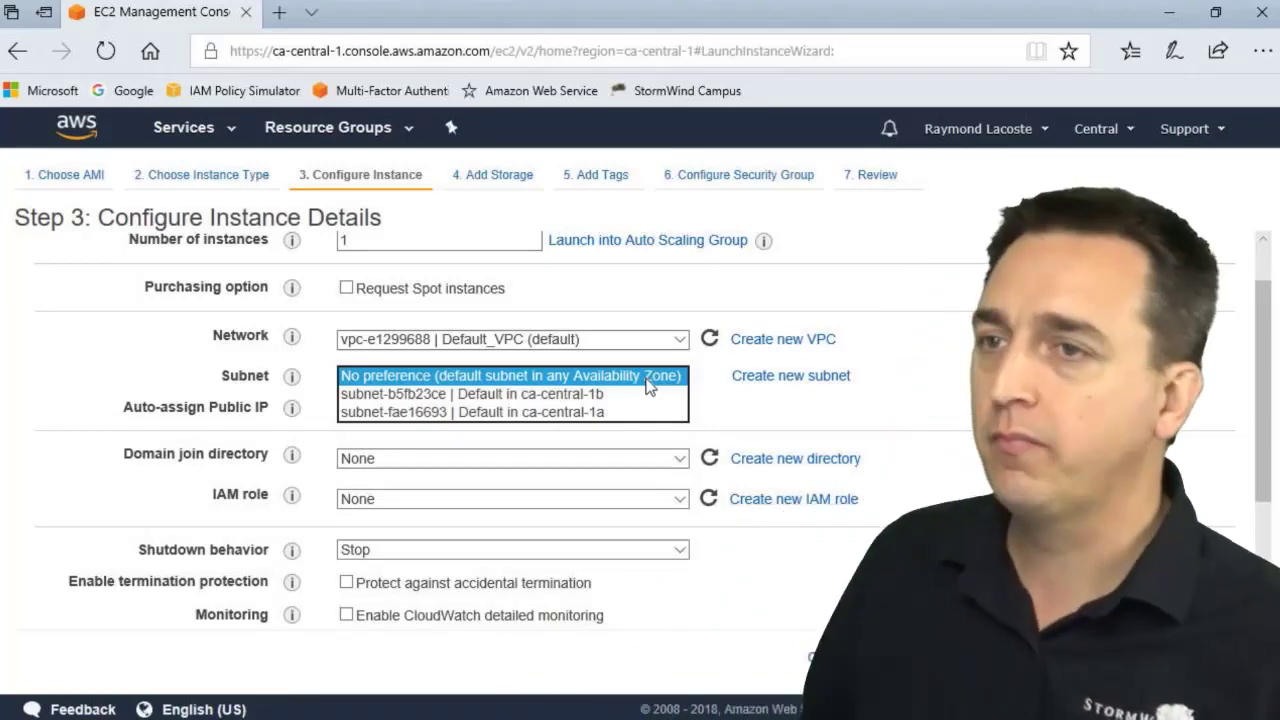
click(622, 411)
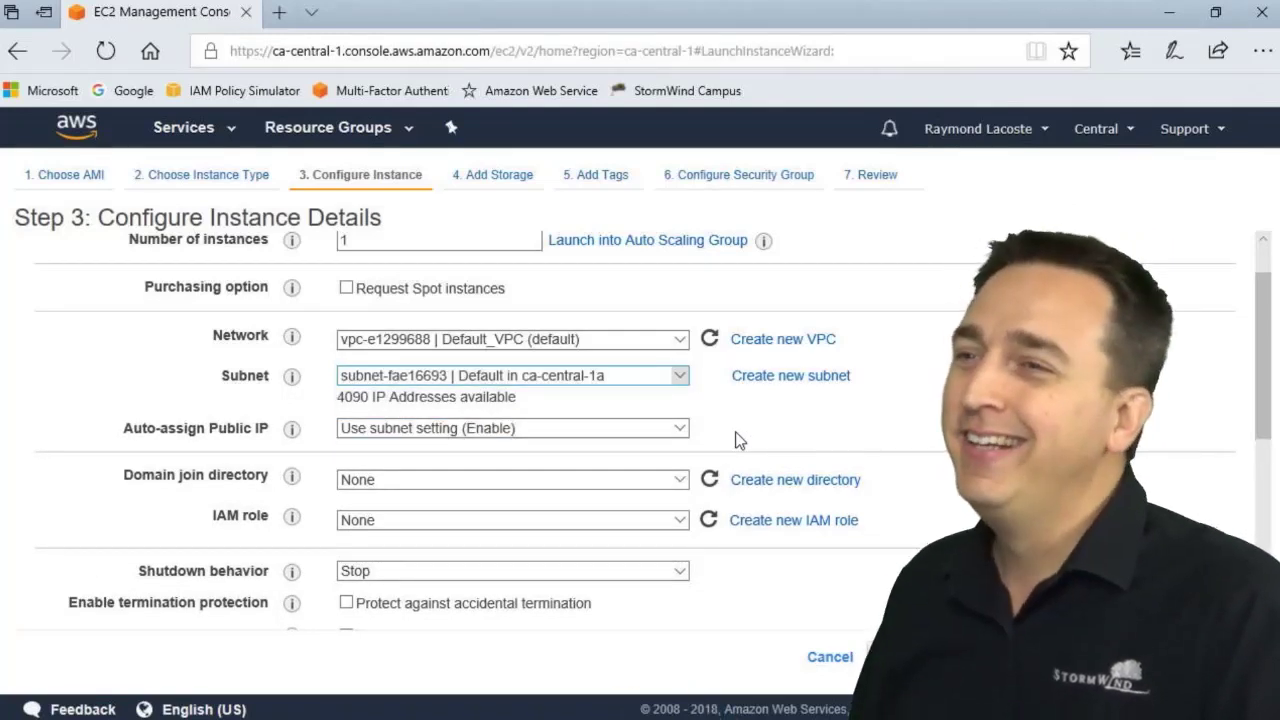
- Review the Auto-assign Public IP options and keep Use subnet setting (Enable)
click(680, 430)
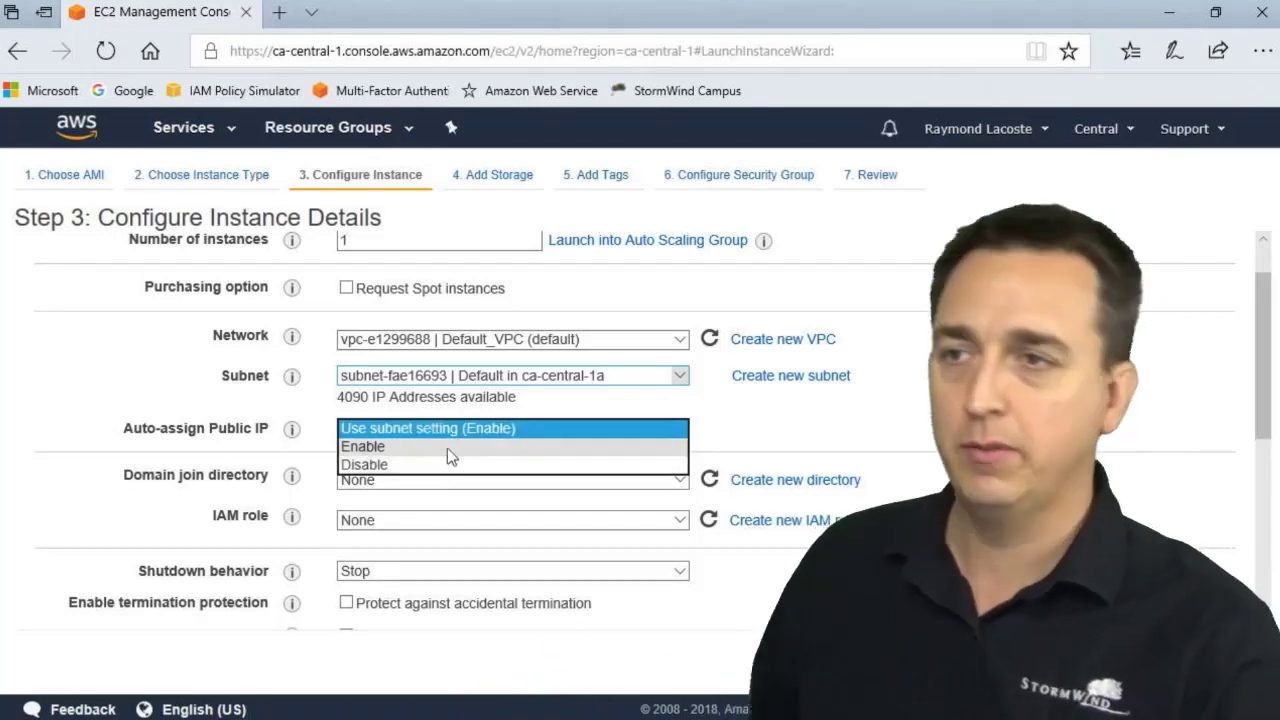
click(456, 428)
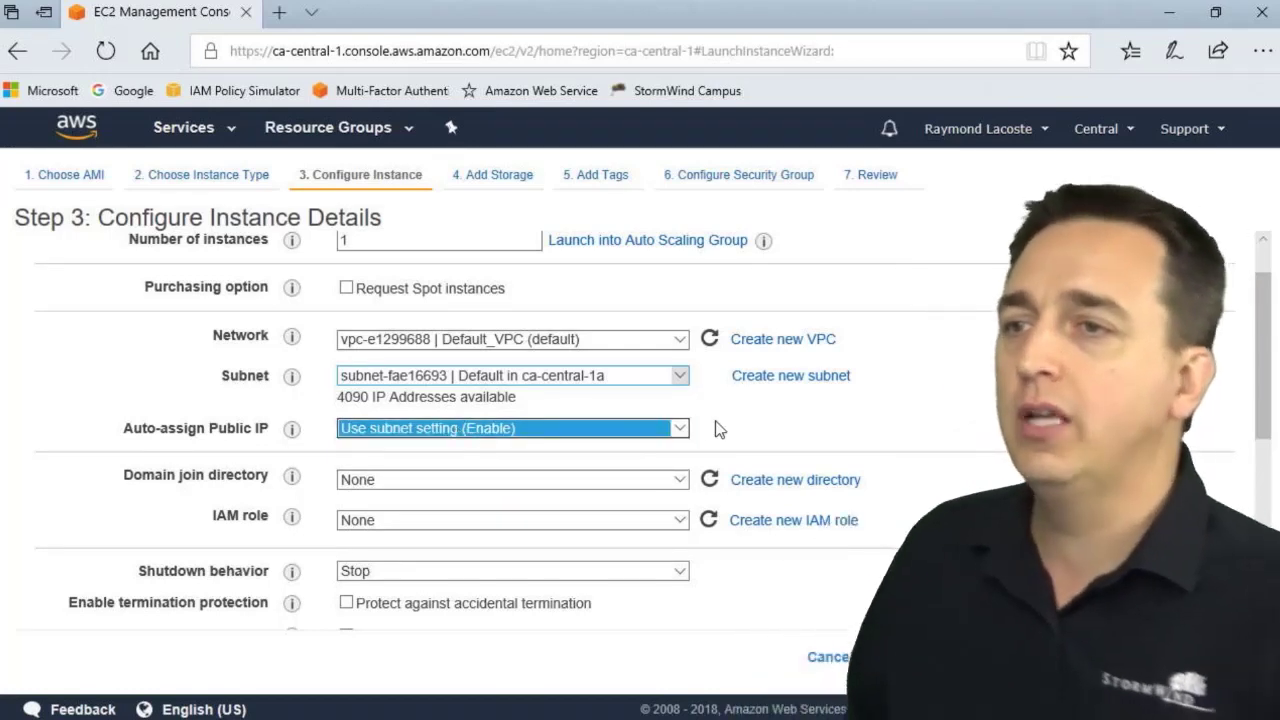
click(744, 441)
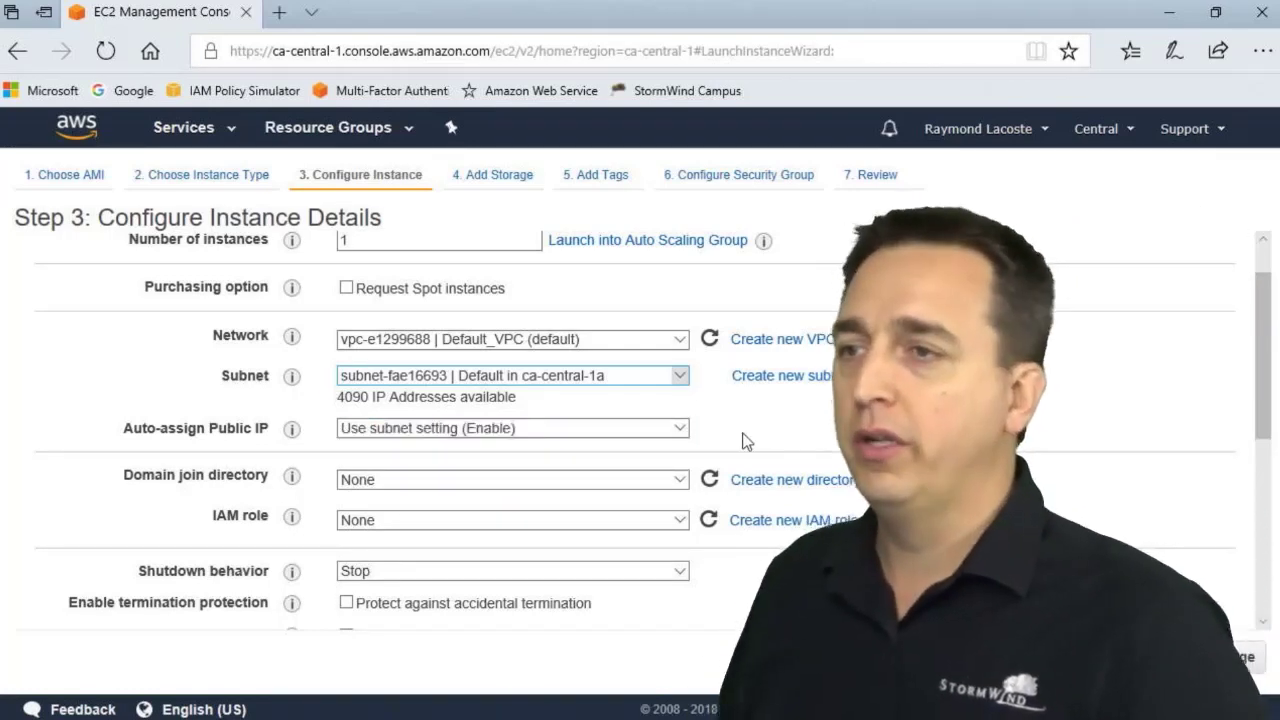
- Switch the shutdown behavior to Terminate and set it back to Stop
scroll(744, 441, down, 1)
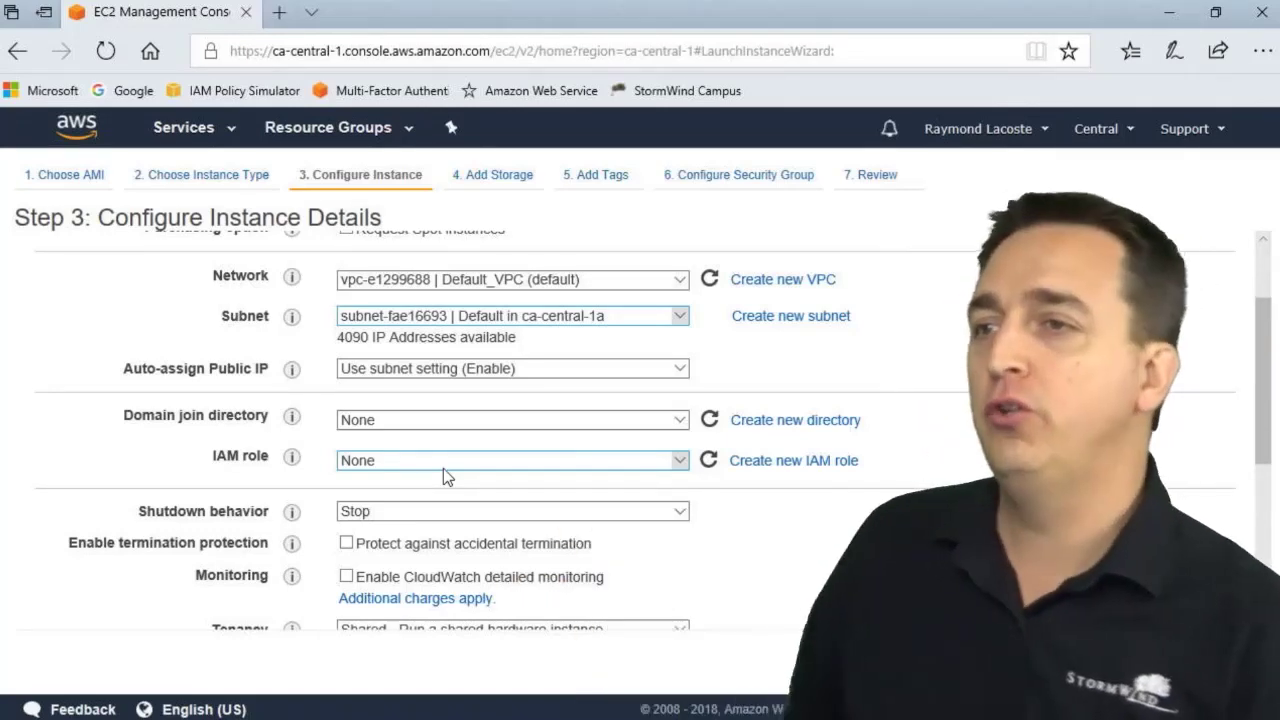
scroll(430, 485, down, 1)
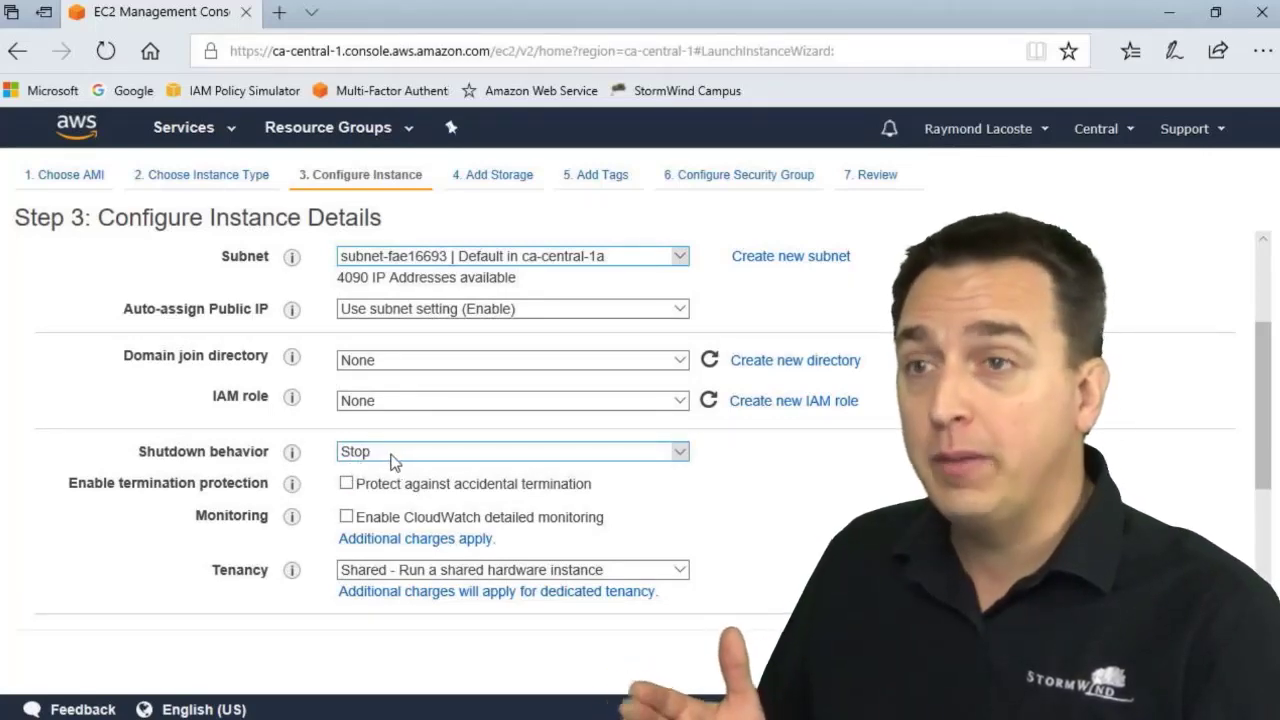
click(632, 457)
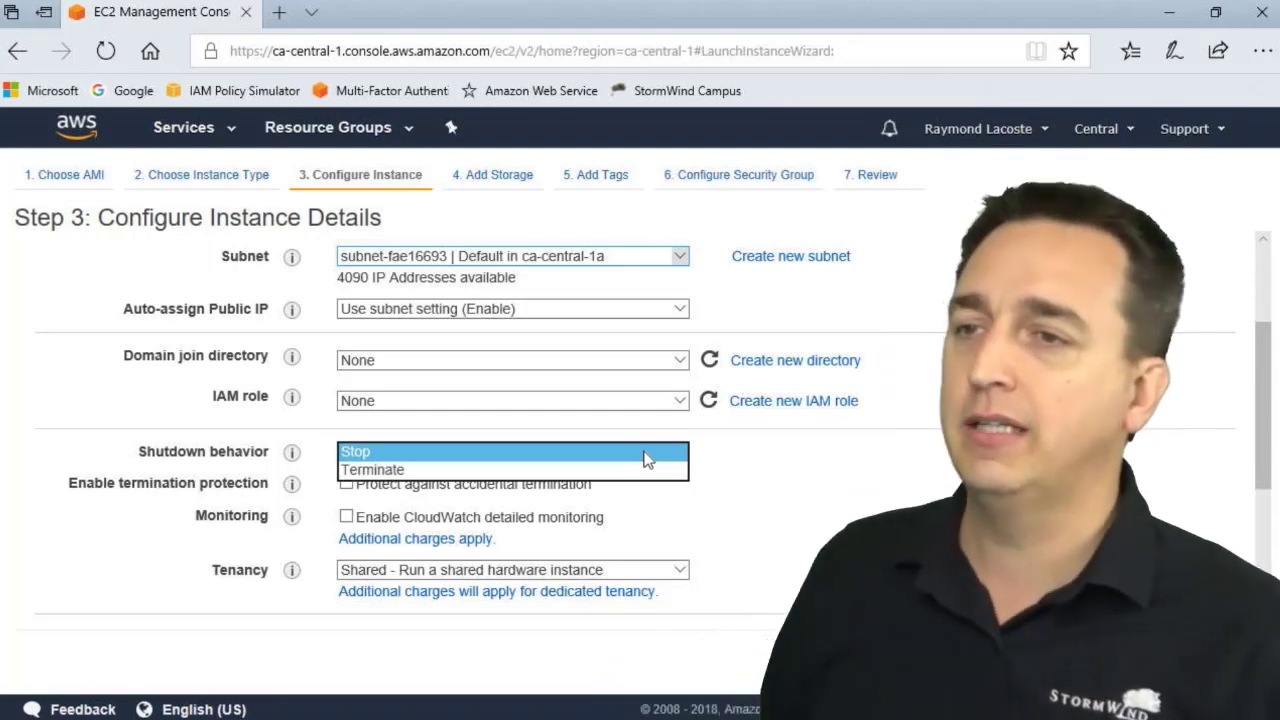
click(654, 468)
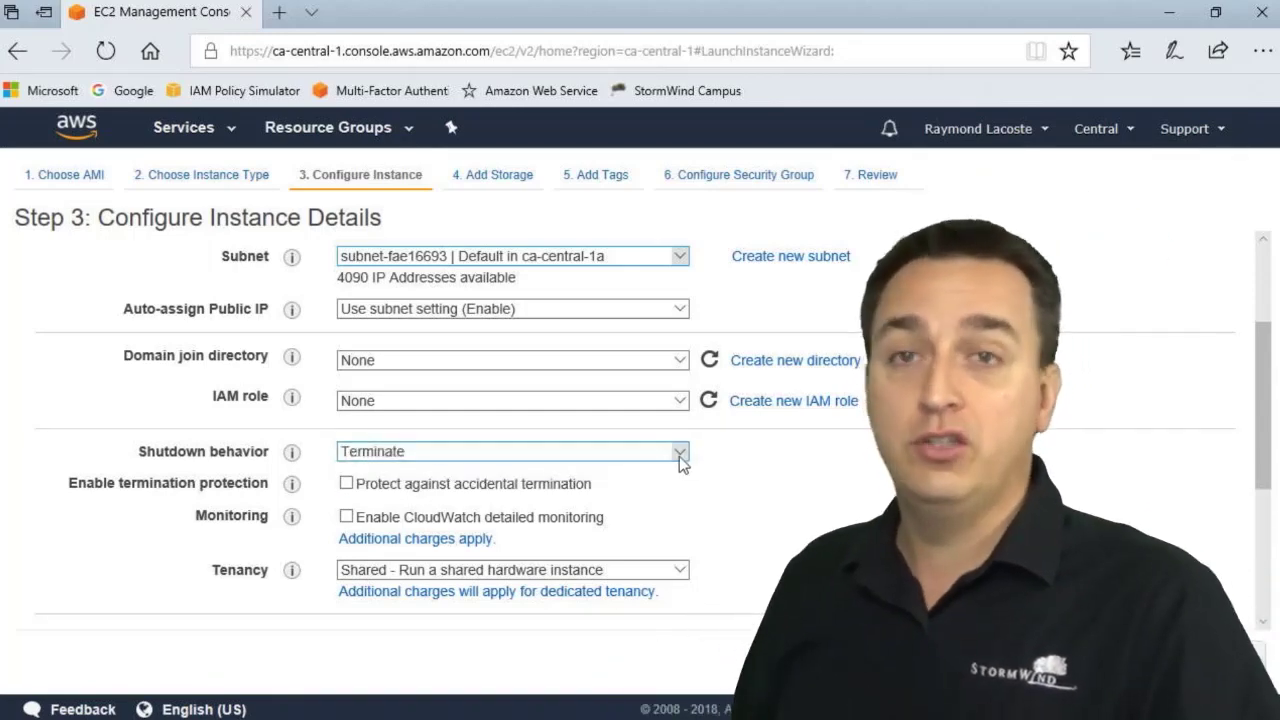
click(679, 456)
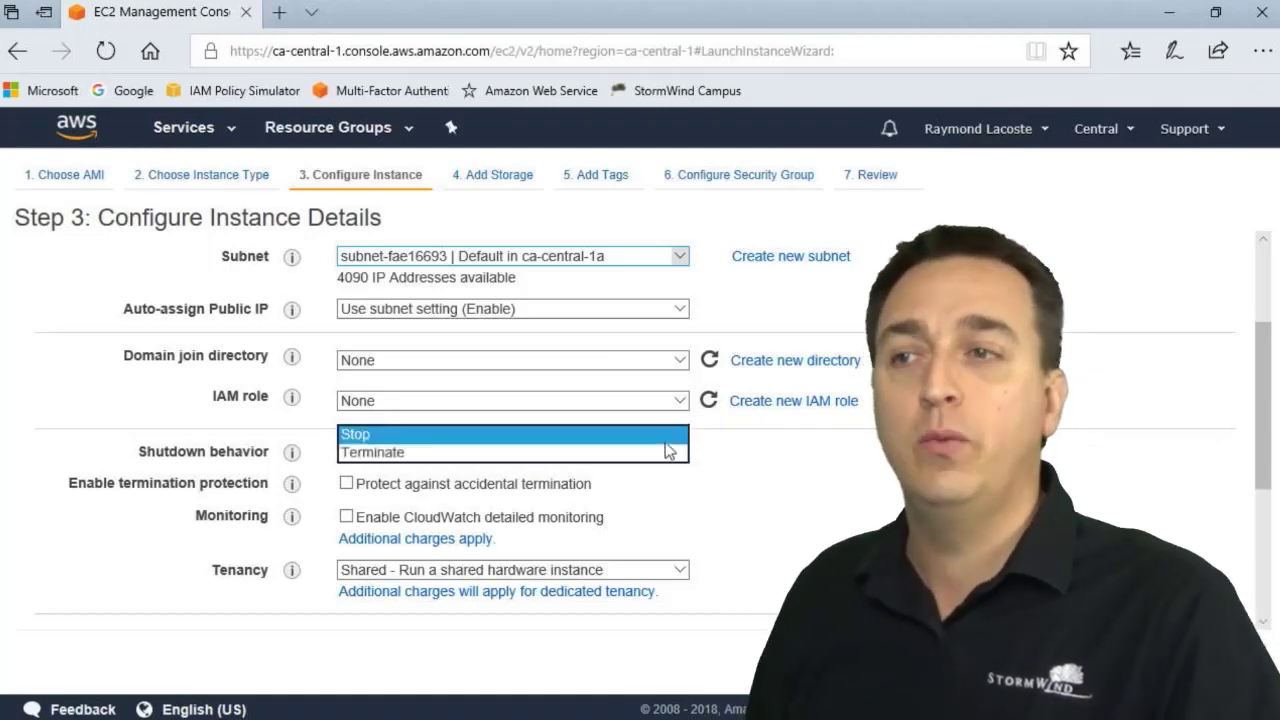
click(662, 436)
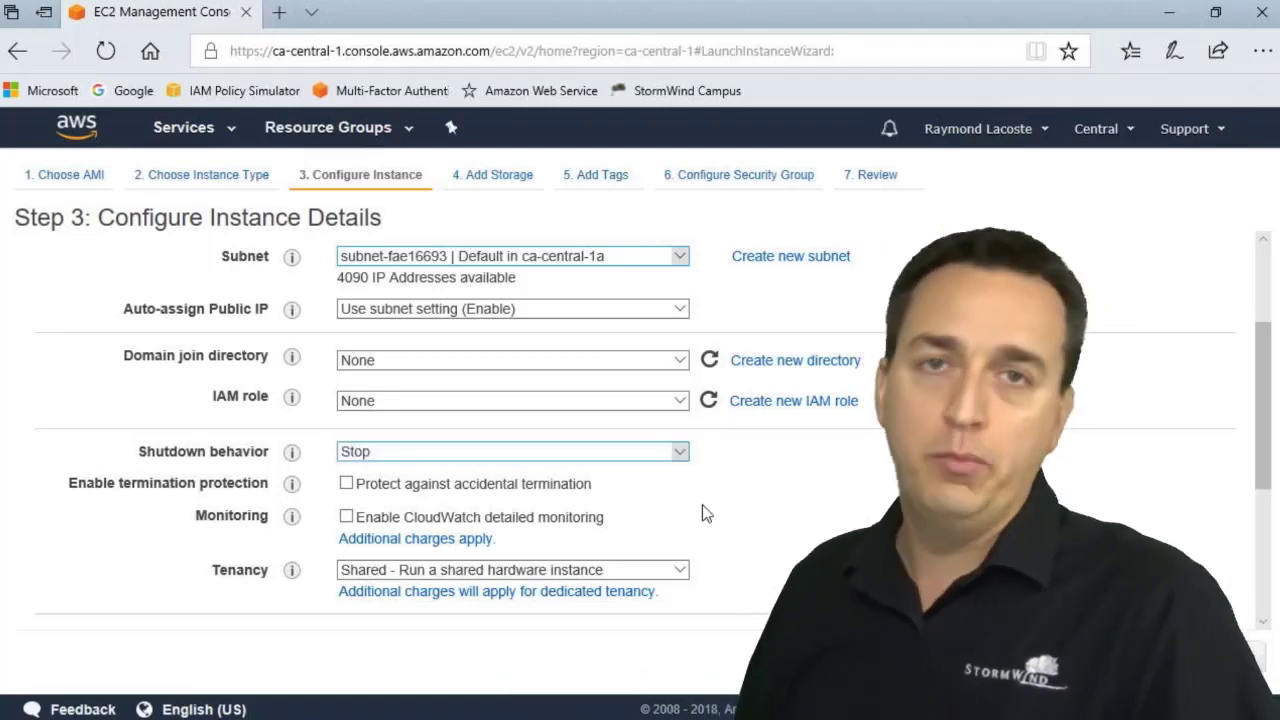
- Try the accidental termination protection and CloudWatch detailed monitoring options, leaving both disabled
scroll(720, 510, down, 1)
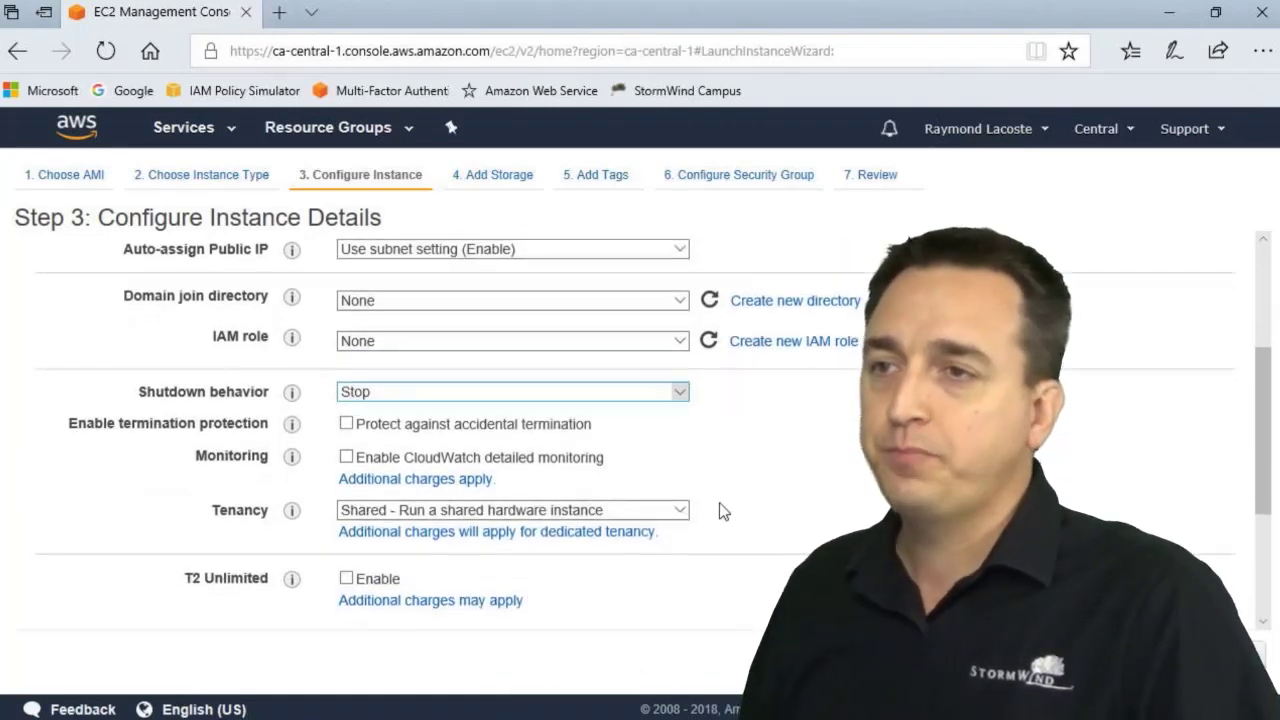
click(555, 431)
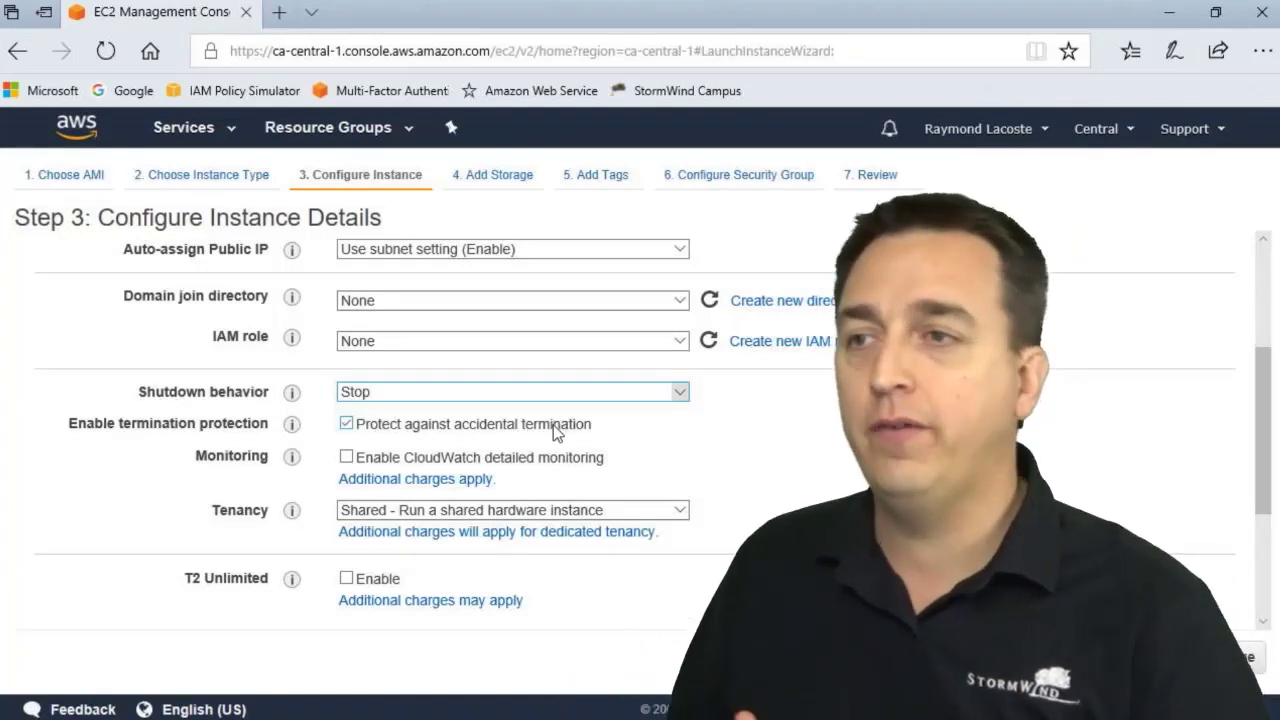
drag(560, 425, 590, 431)
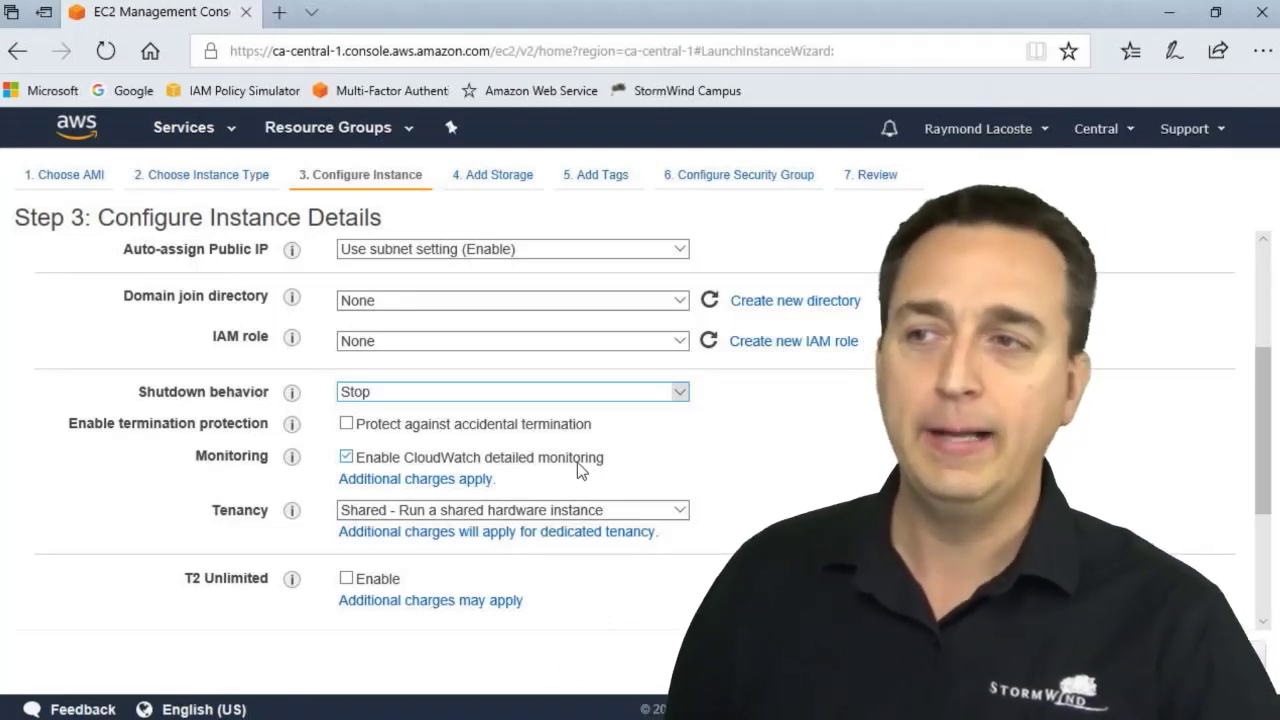
click(577, 462)
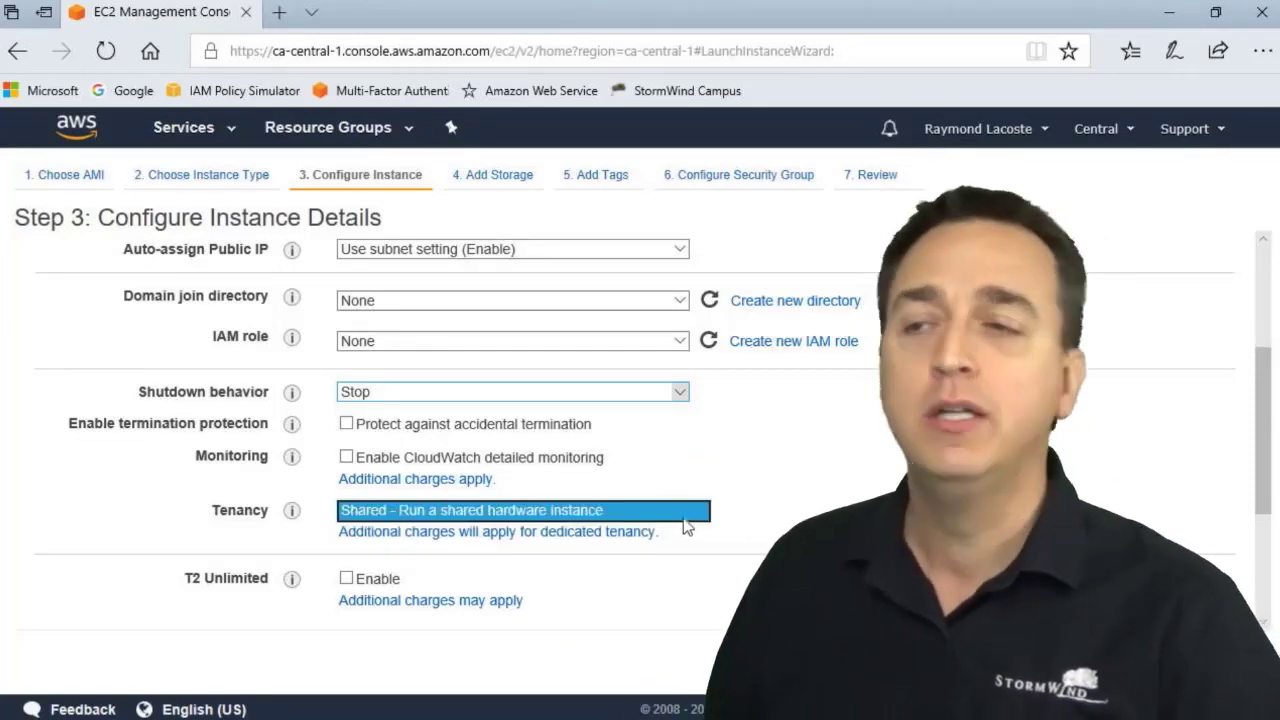
- Review the tenancy options, keeping the shared hardware instance, and look over the network interface settings
click(683, 518)
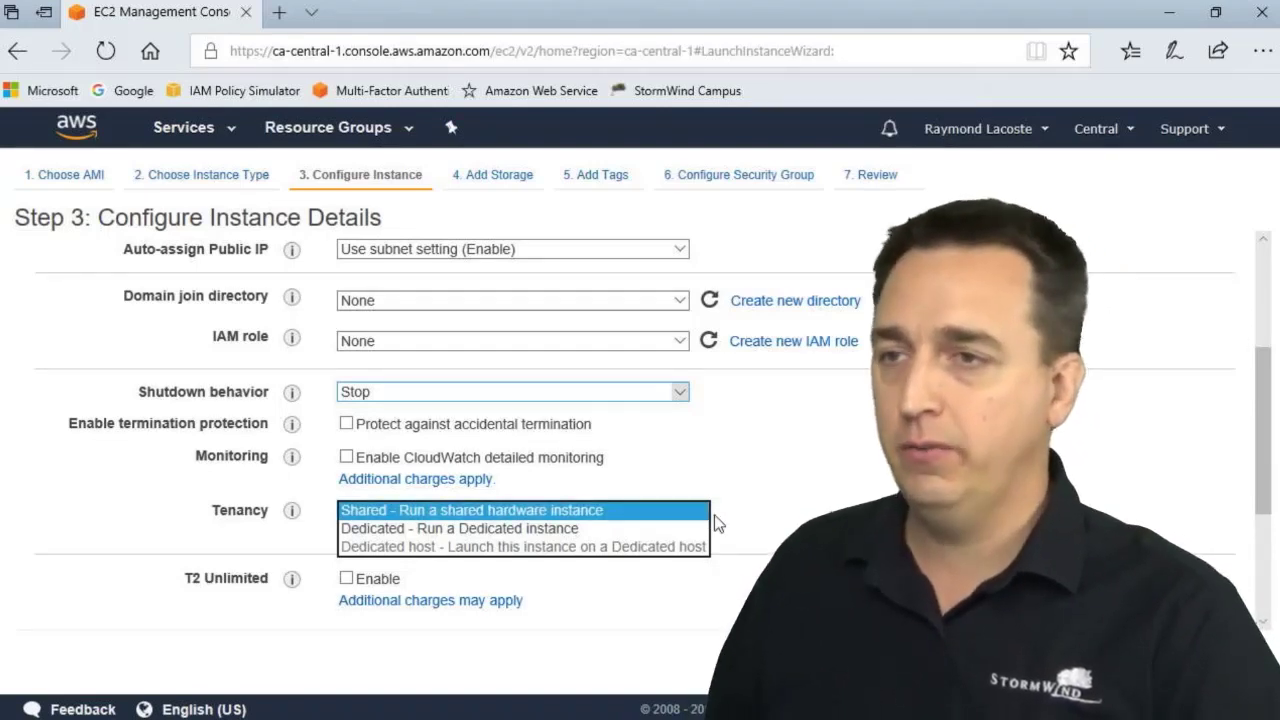
click(729, 526)
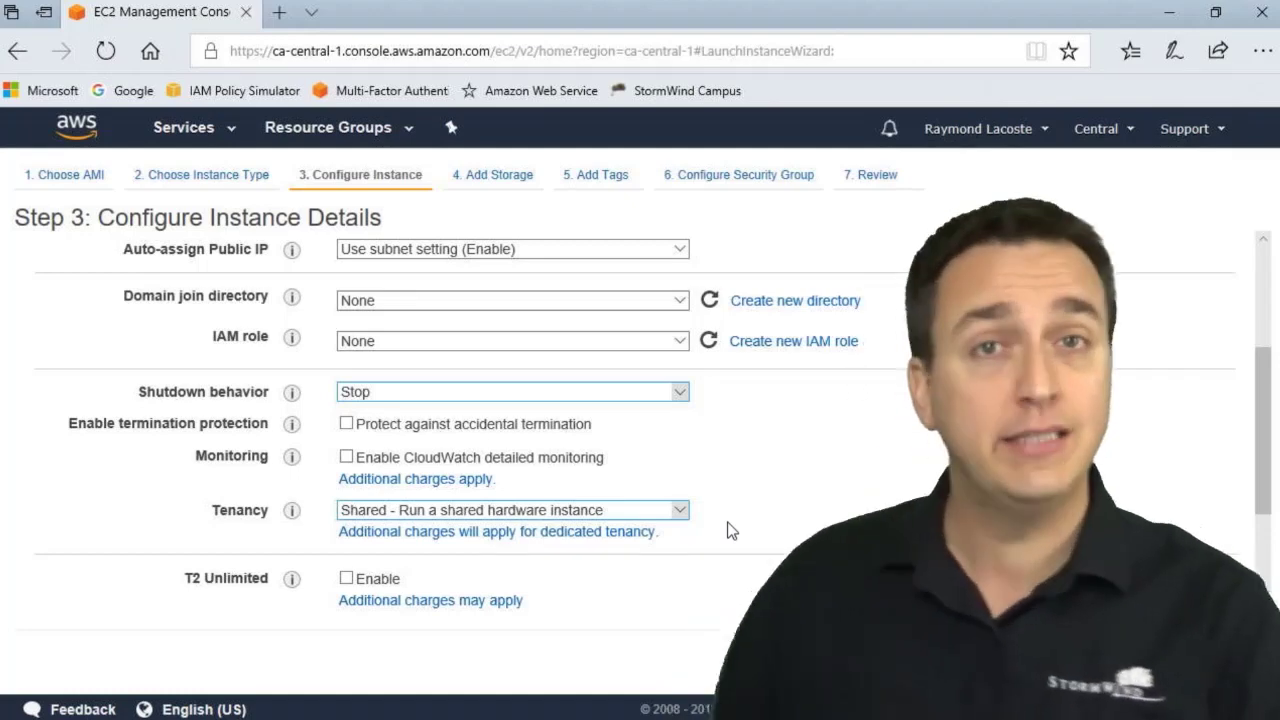
scroll(803, 509, down, 2)
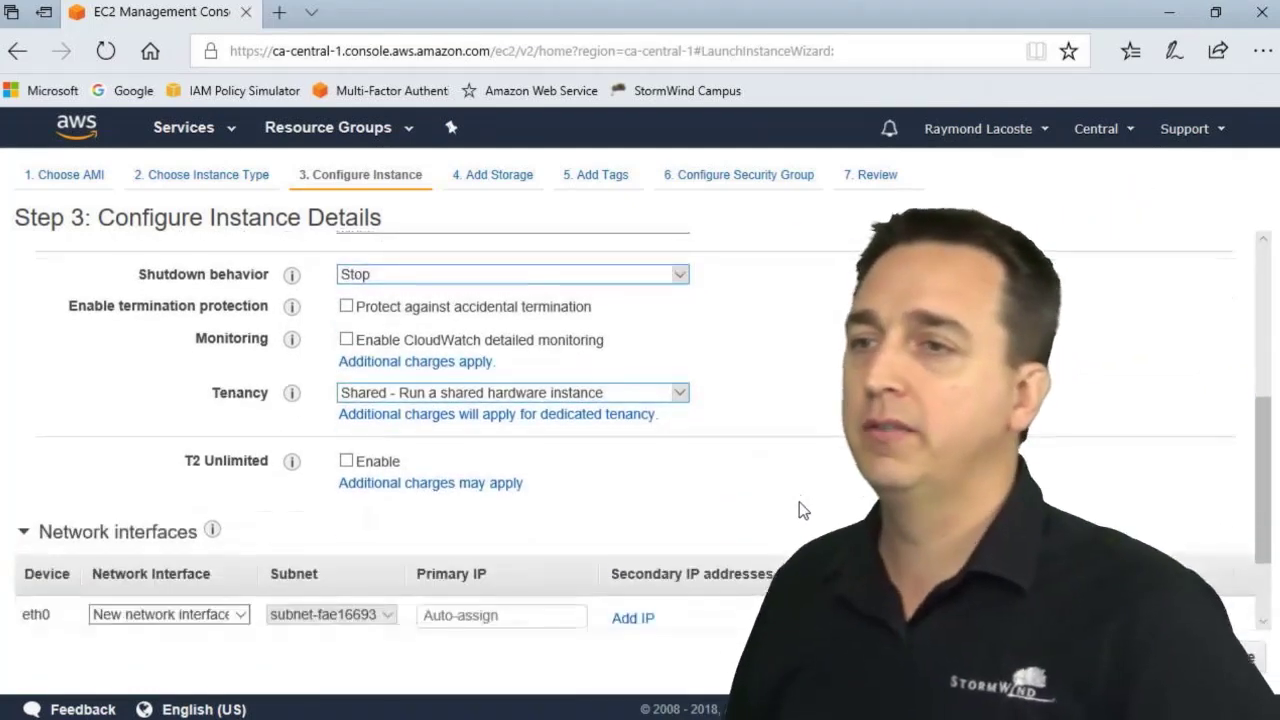
scroll(789, 503, down, 1)
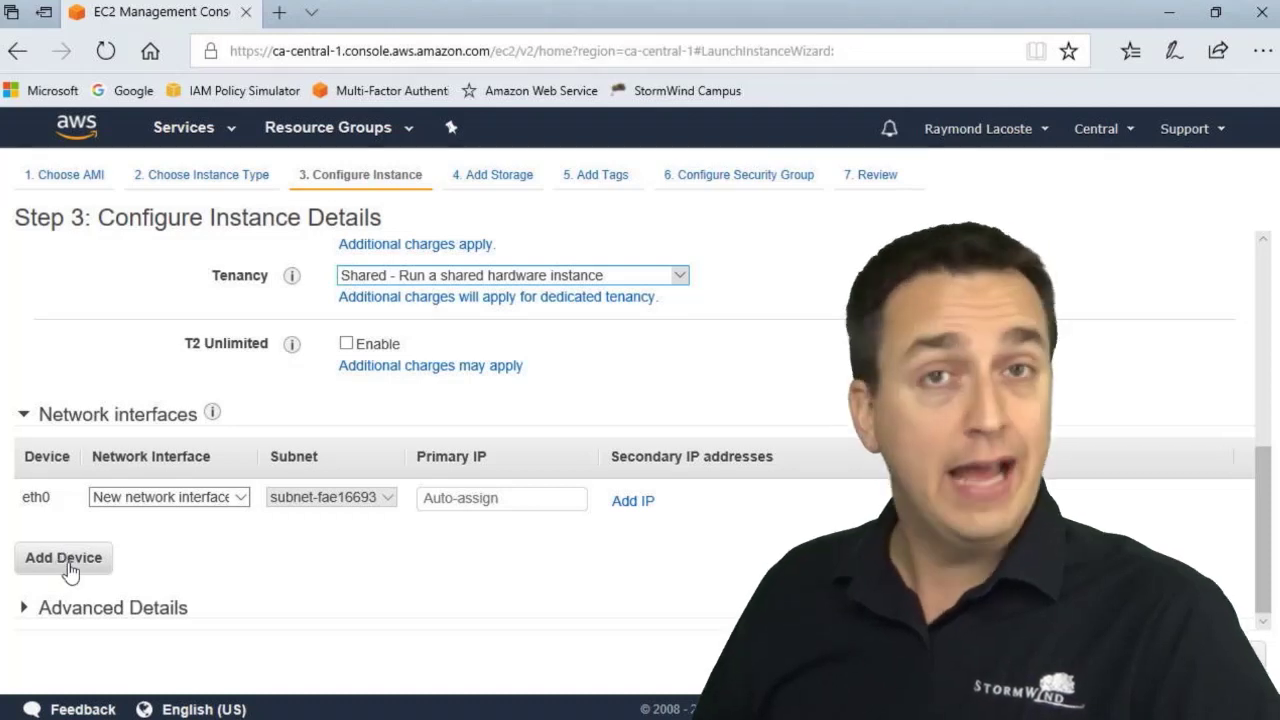
- Expand the advanced details, leave the user data empty and continue to the storage configuration
click(163, 608)
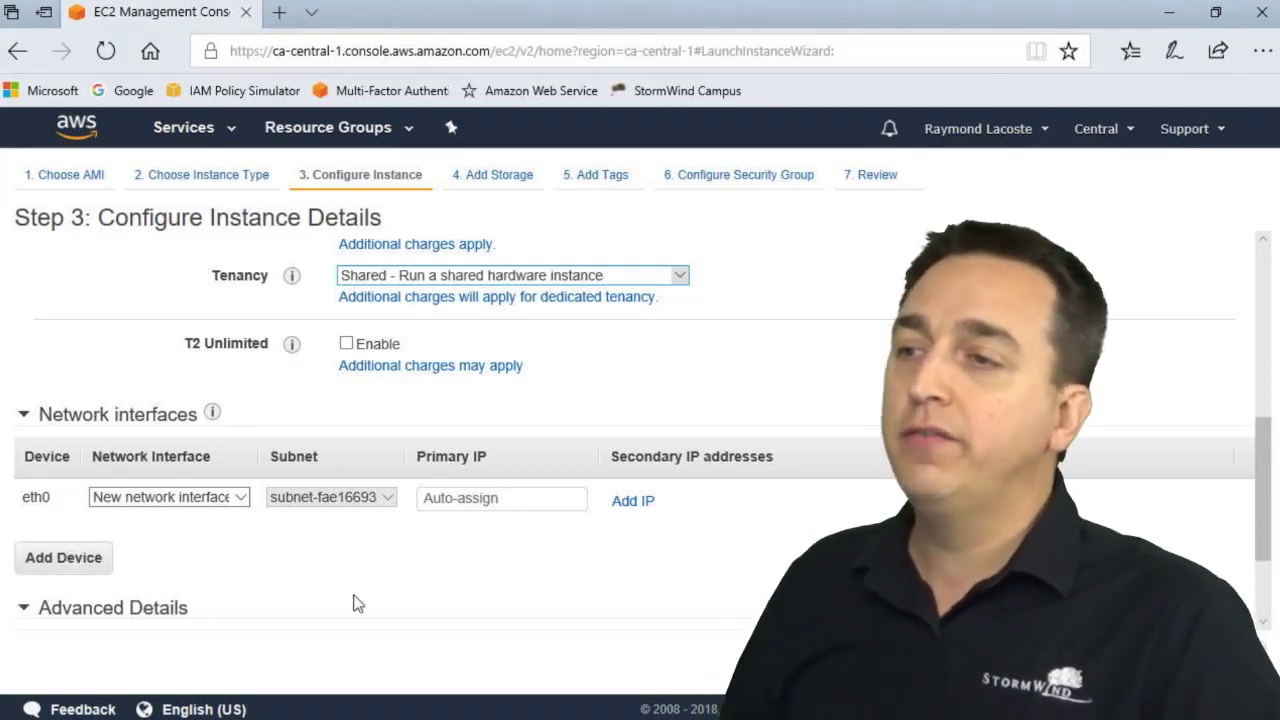
scroll(354, 603, down, 2)
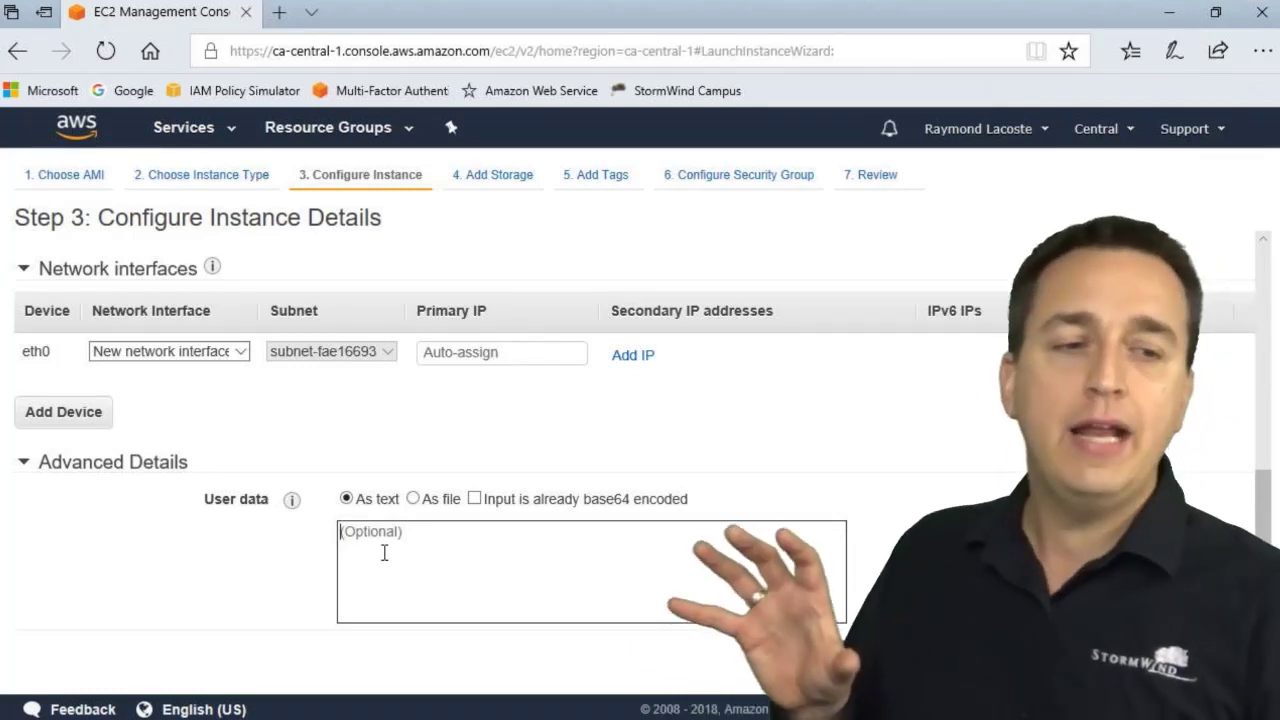
click(384, 553)
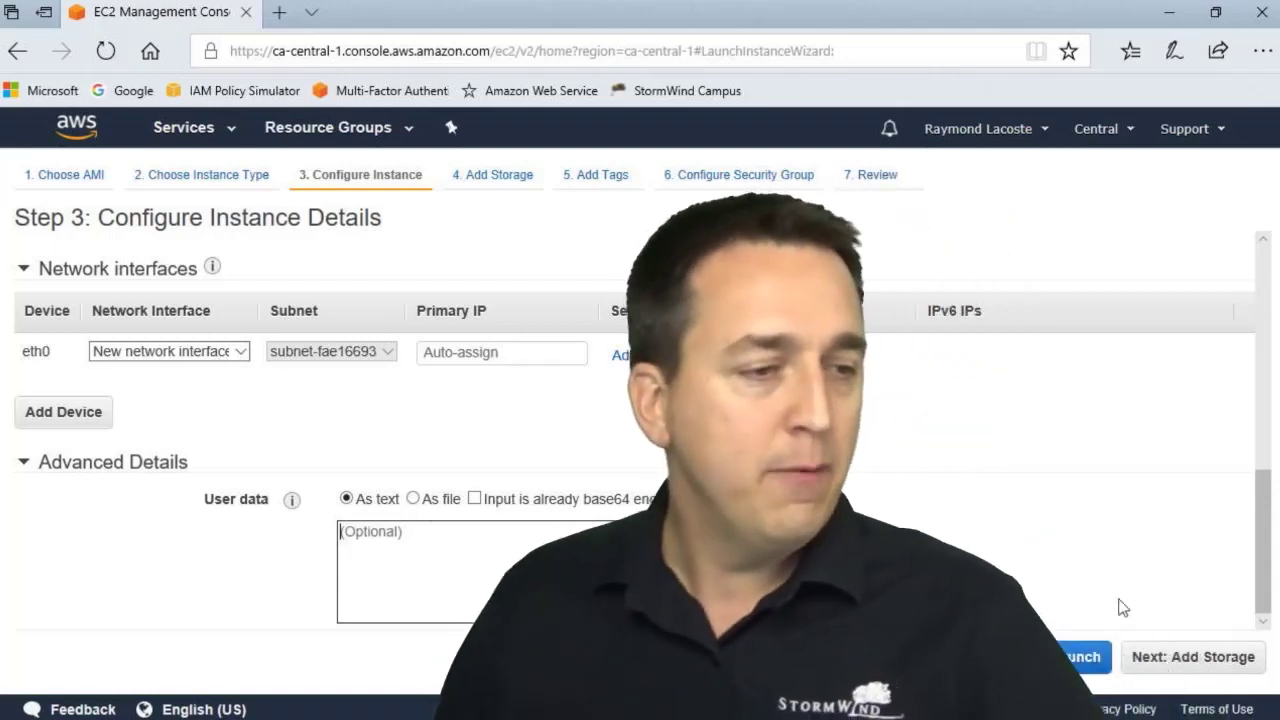
click(1210, 657)
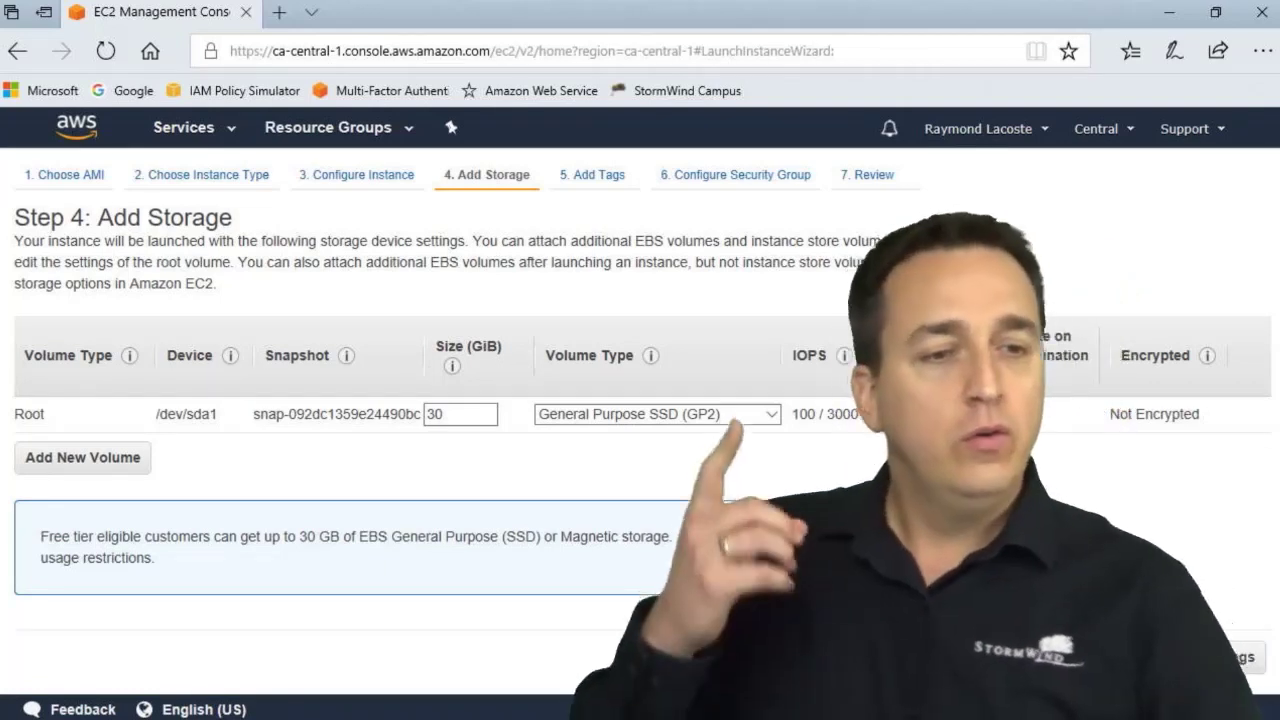
- Review the volume types offered for the root volume and keep General Purpose SSD (GP2)
click(745, 418)
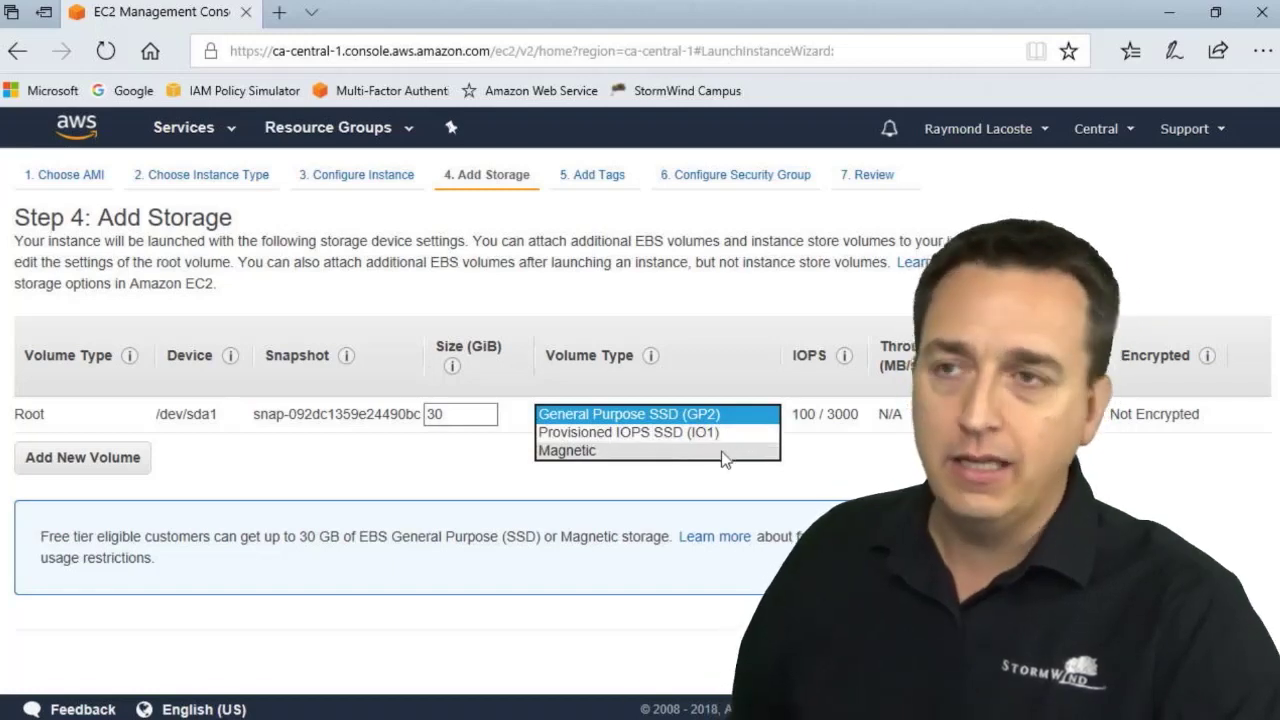
click(721, 480)
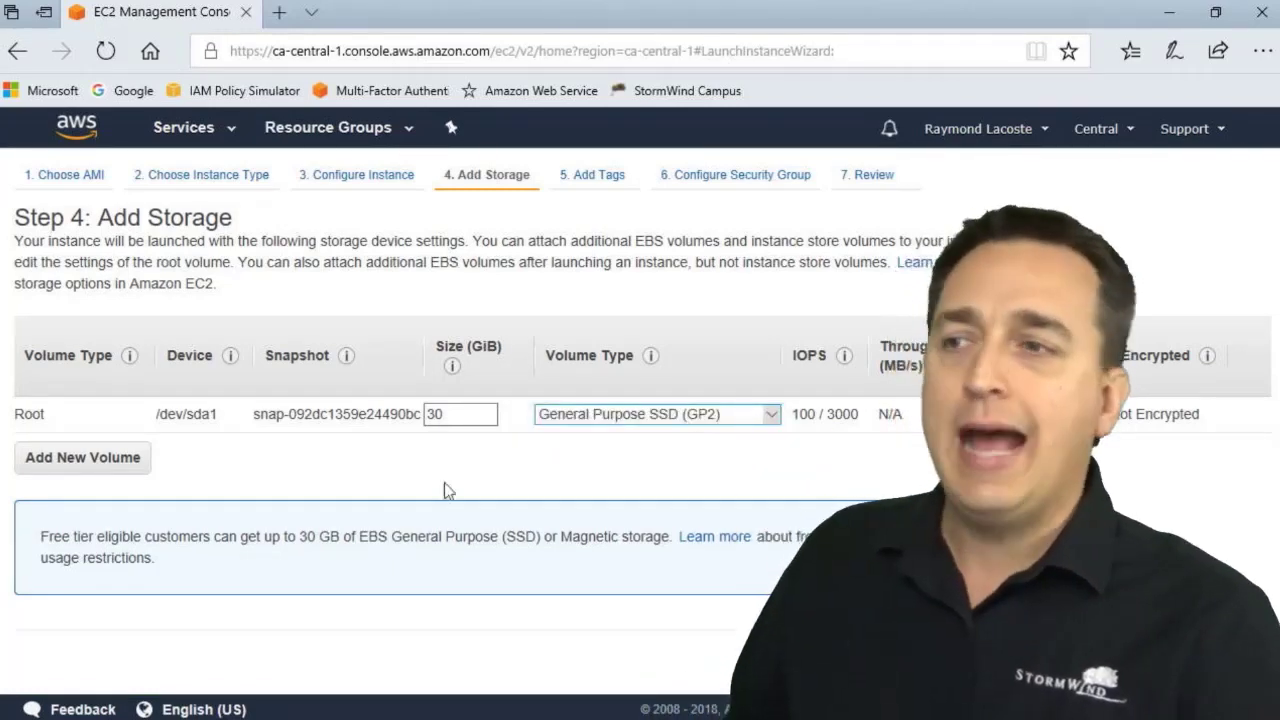
- Add a second EBS volume and review its volume types, keeping General Purpose SSD (GP2)
click(118, 462)
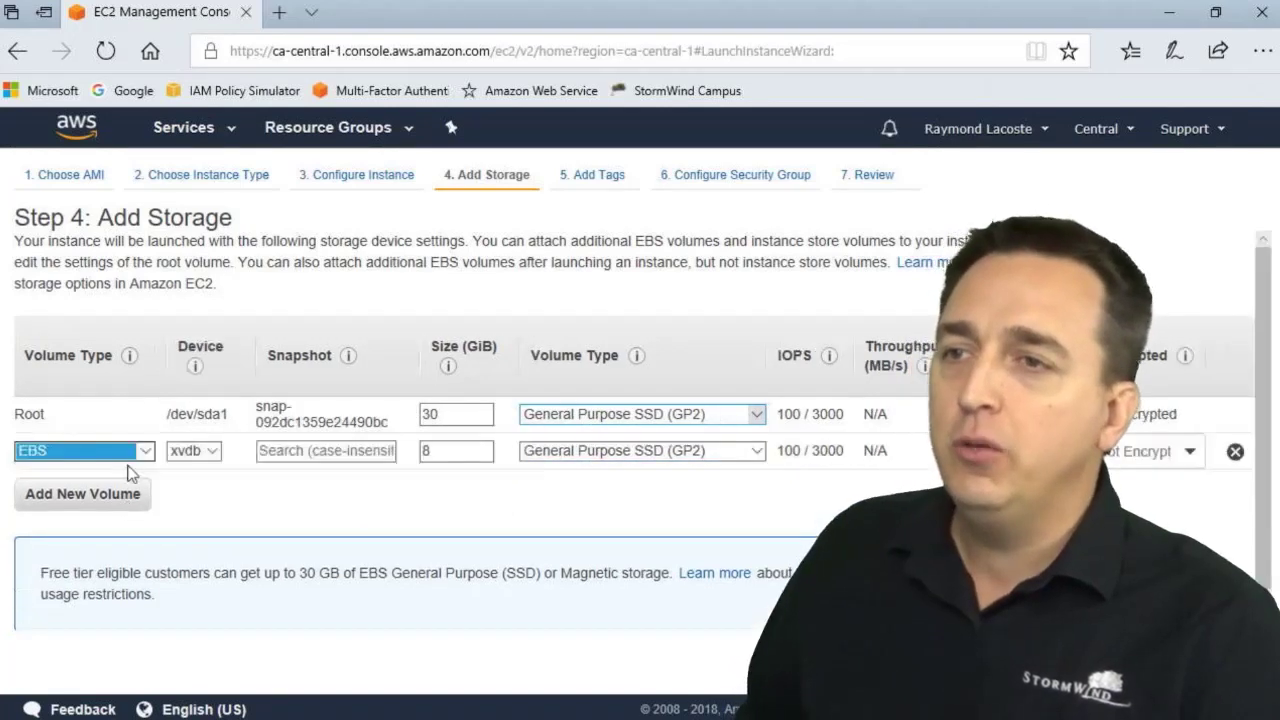
click(660, 456)
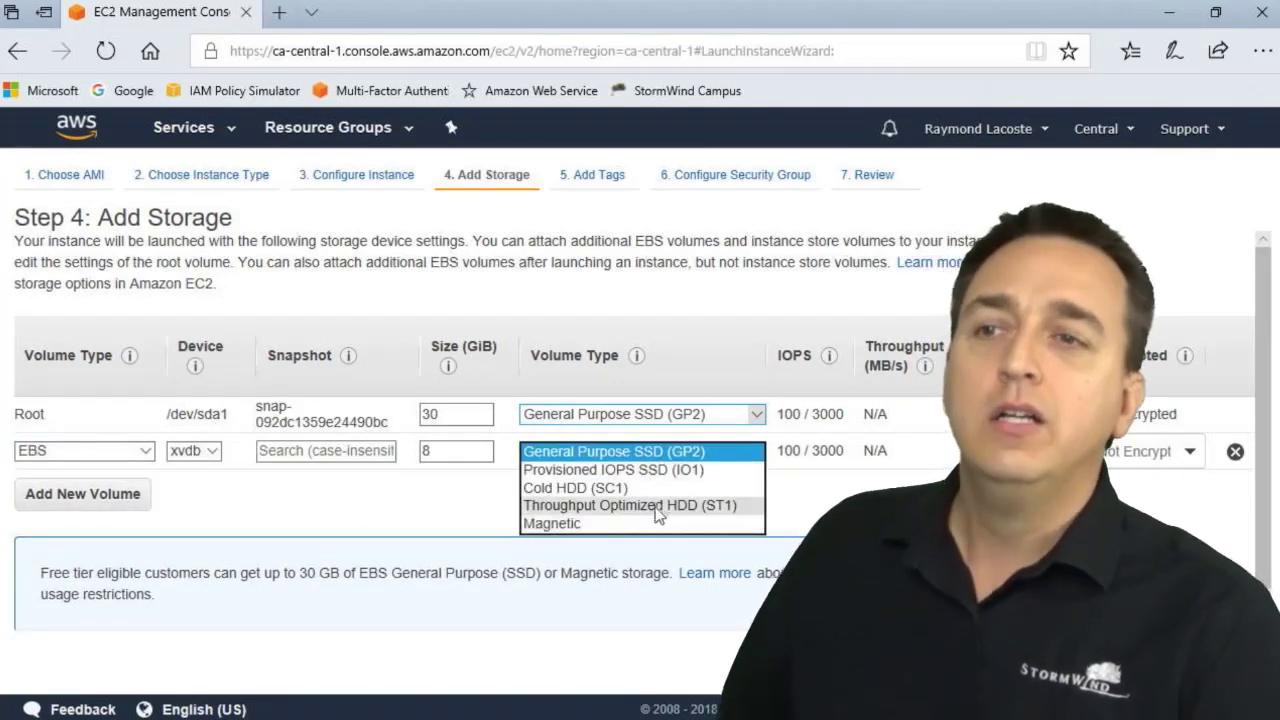
click(291, 525)
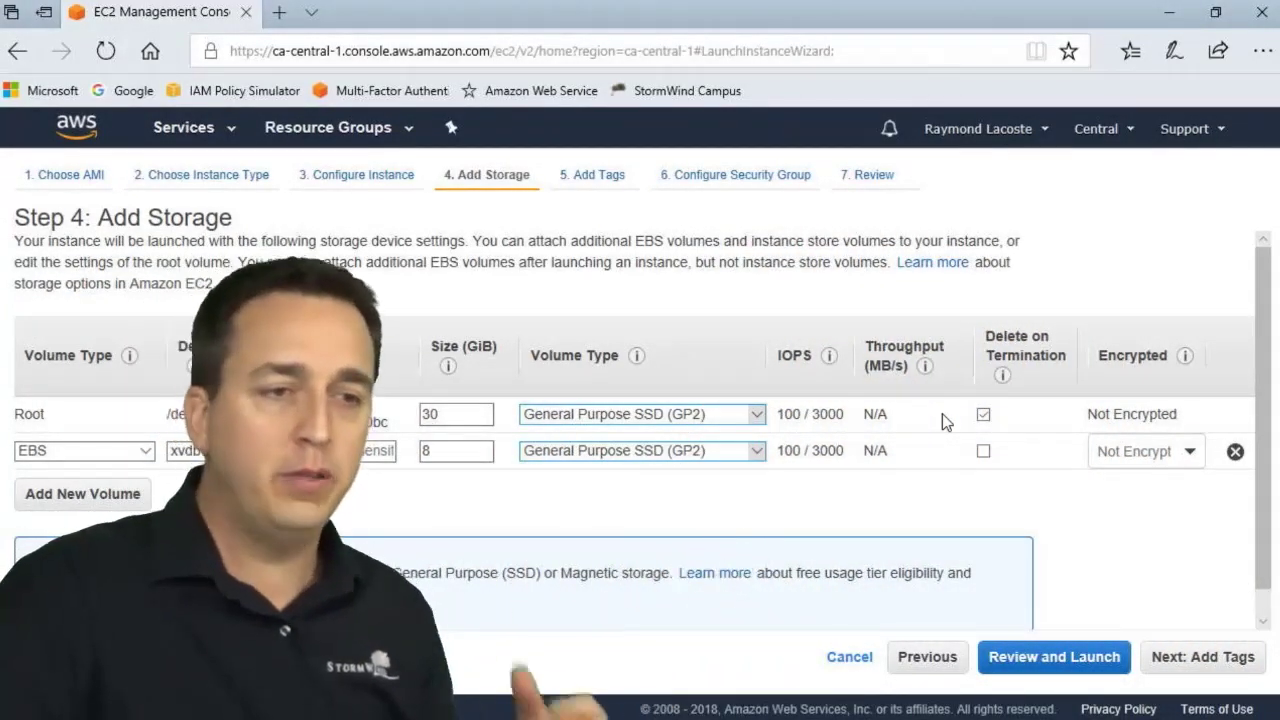
- Toggle Delete on Termination for the root volume, leaving it enabled
click(983, 416)
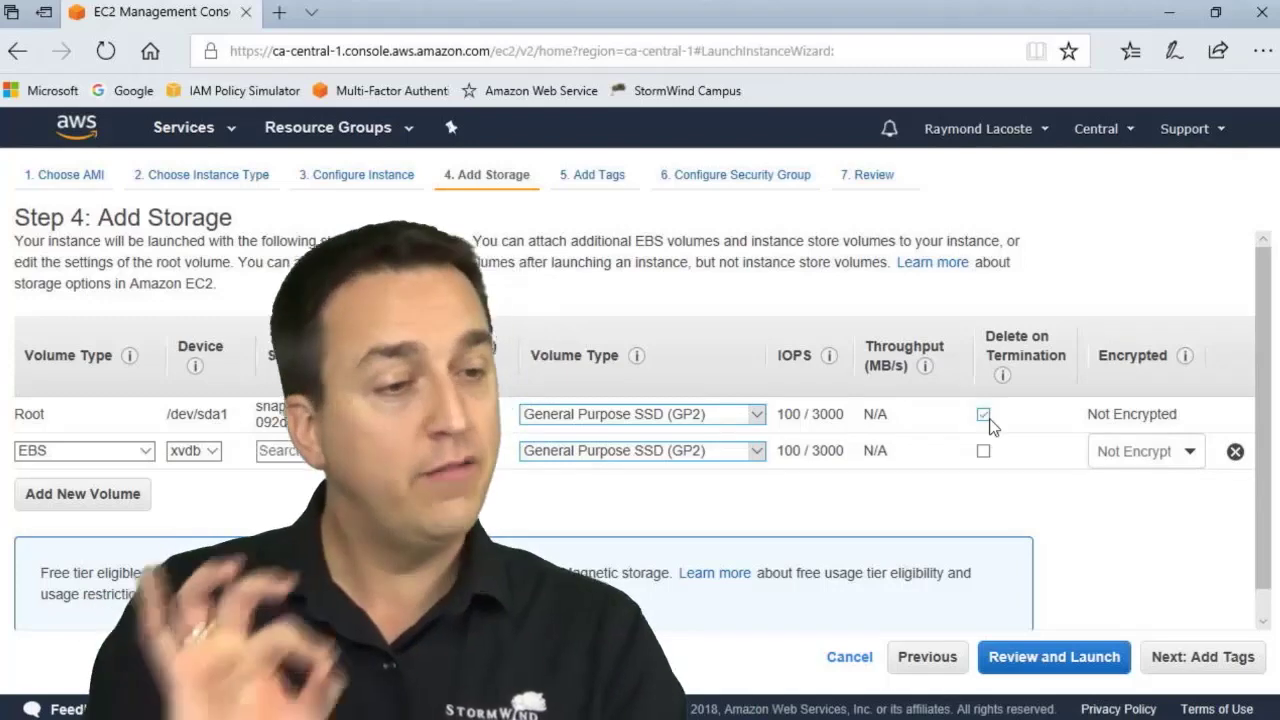
click(986, 418)
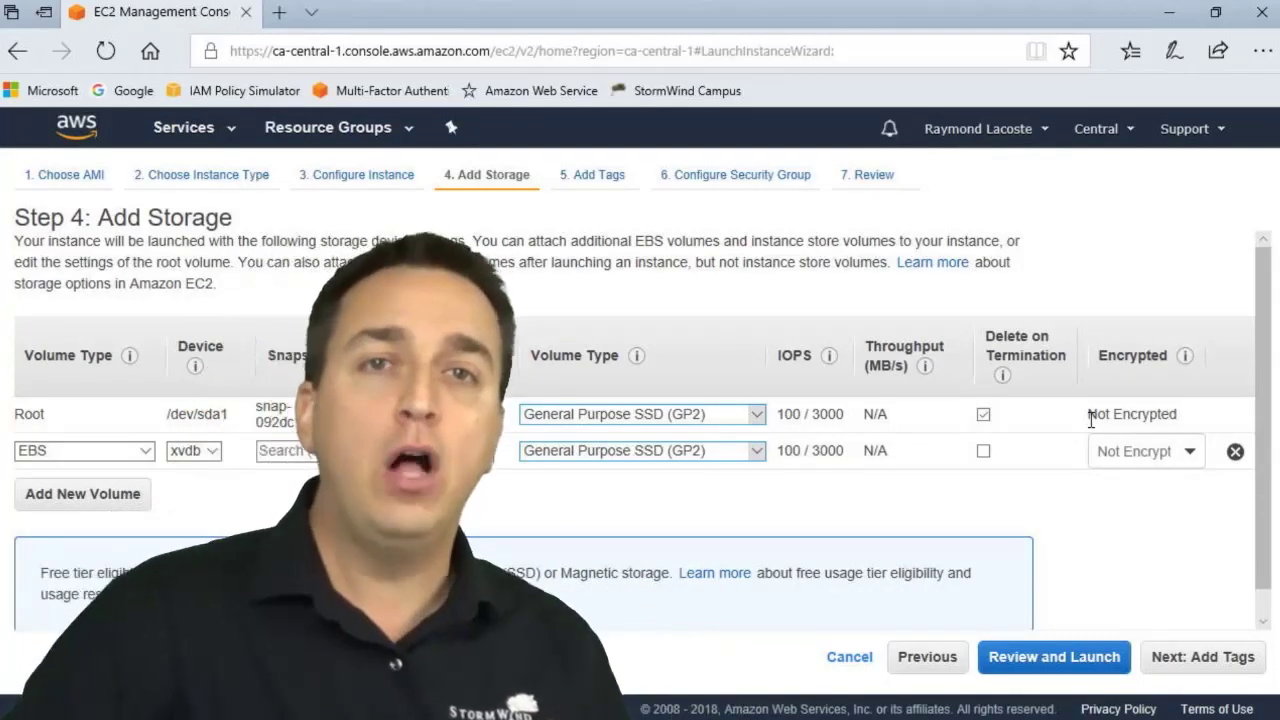
- Check the encryption key options of the additional EBS volume and remove that volume
click(1188, 453)
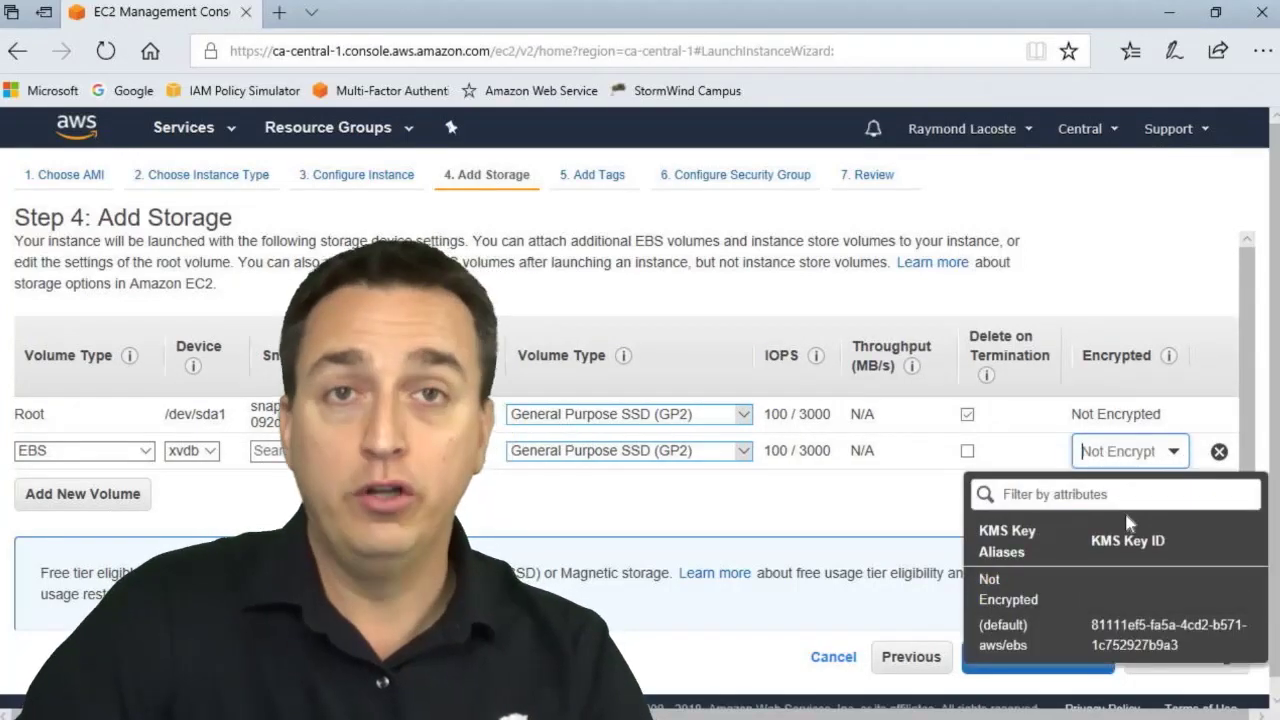
click(1221, 454)
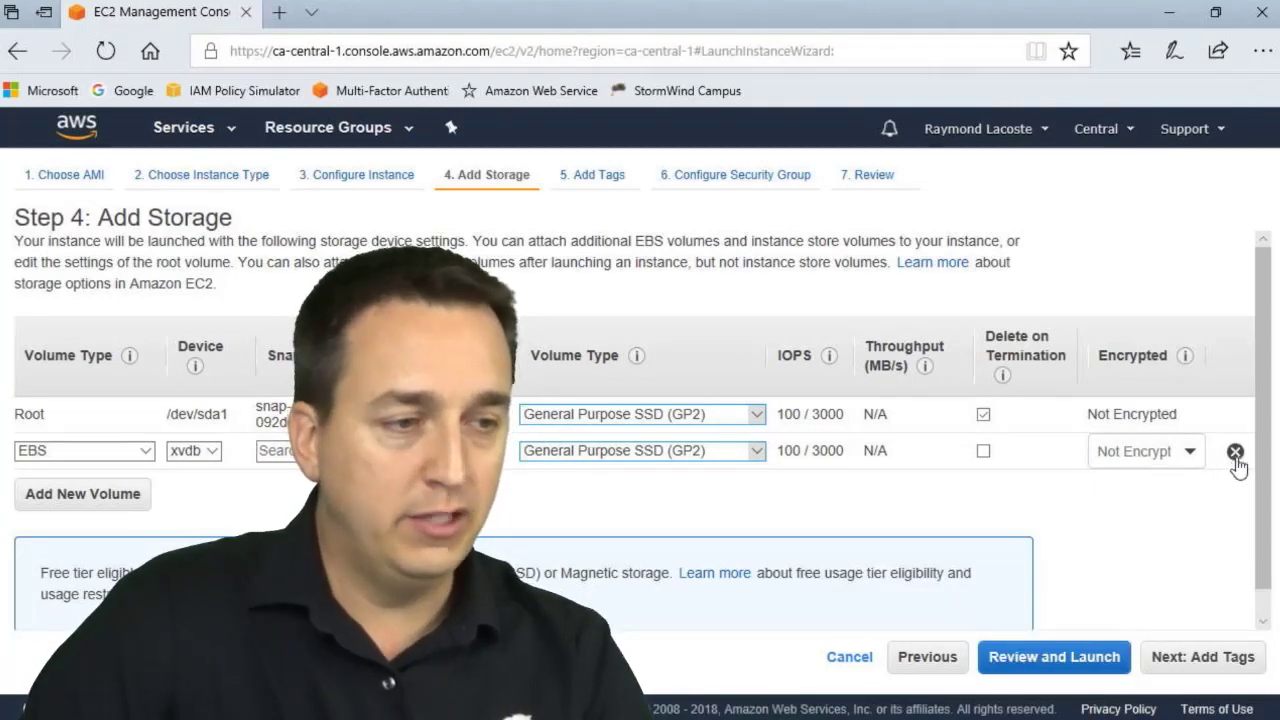
click(1234, 455)
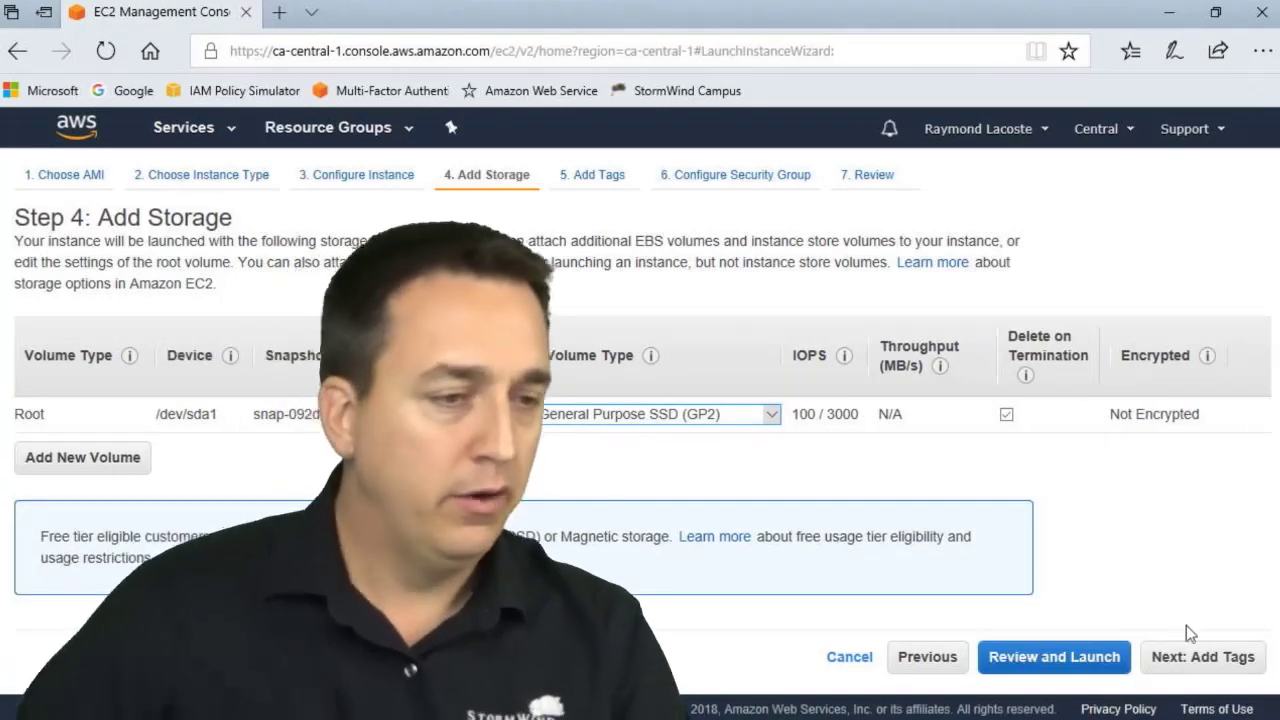
- Proceed from storage to tagging and add a tag with key Name and value WinsSrv1
click(1196, 670)
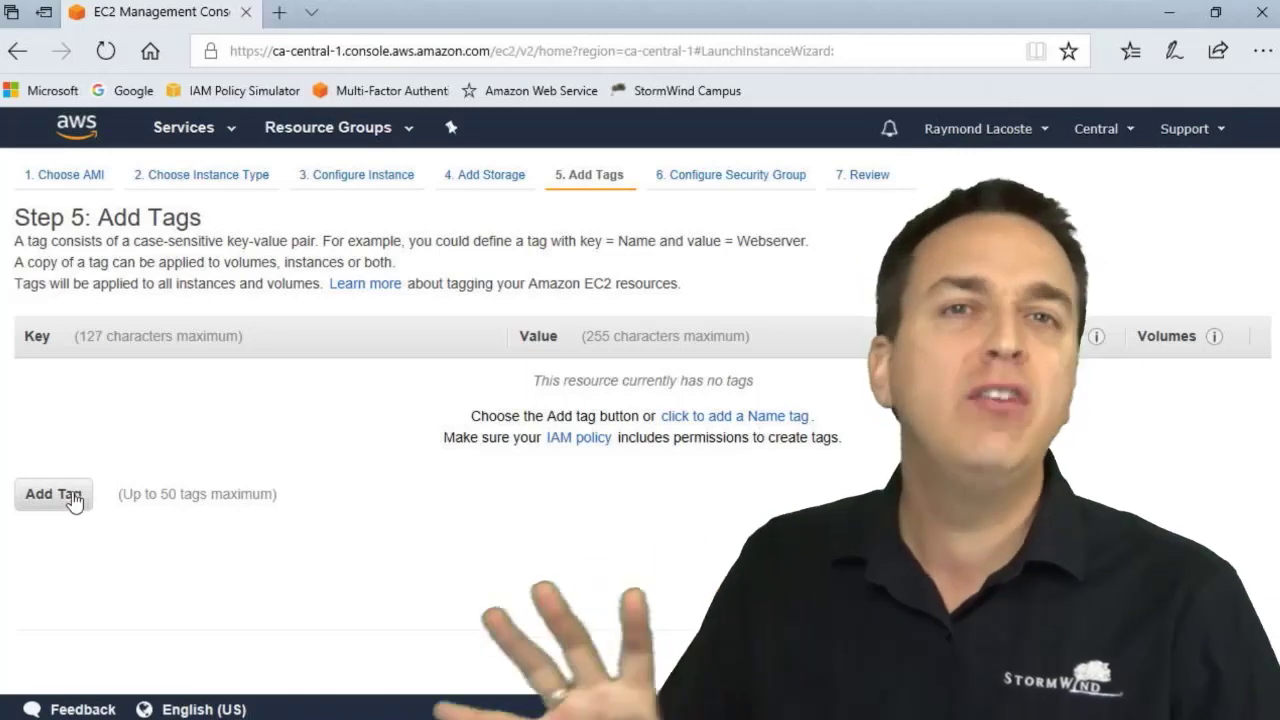
click(73, 500)
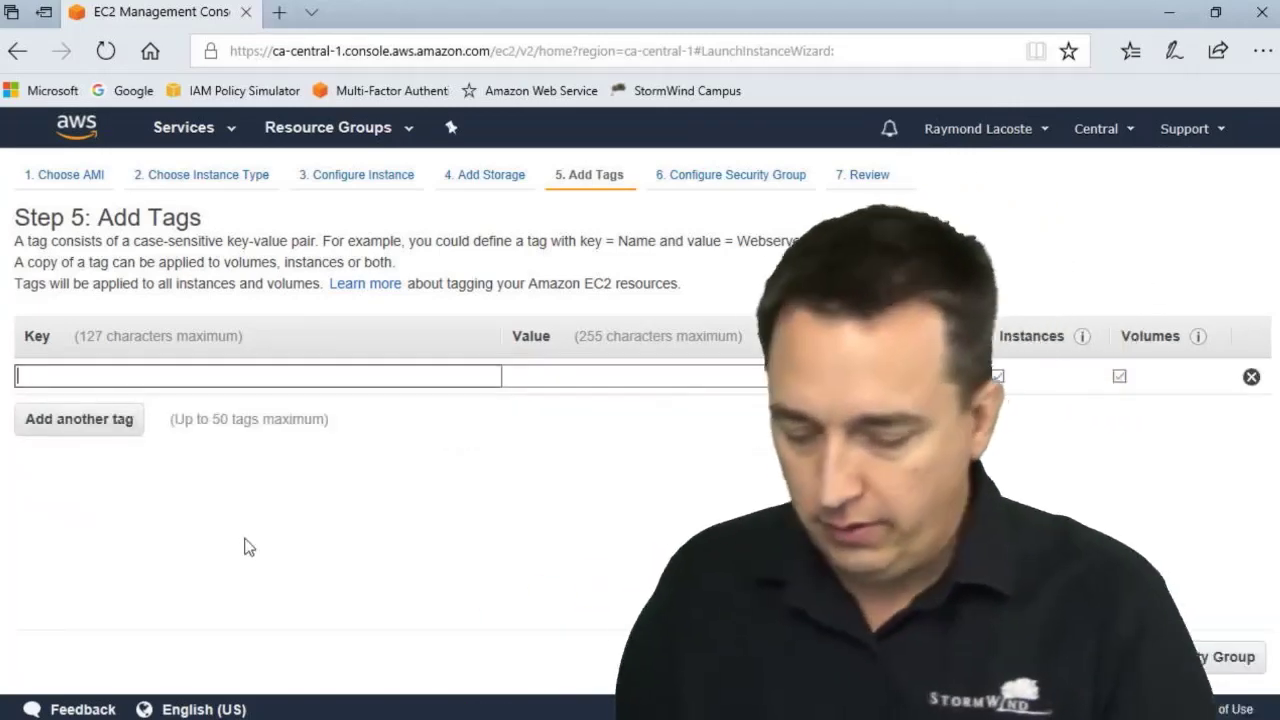
text(Name)
key(Tab)
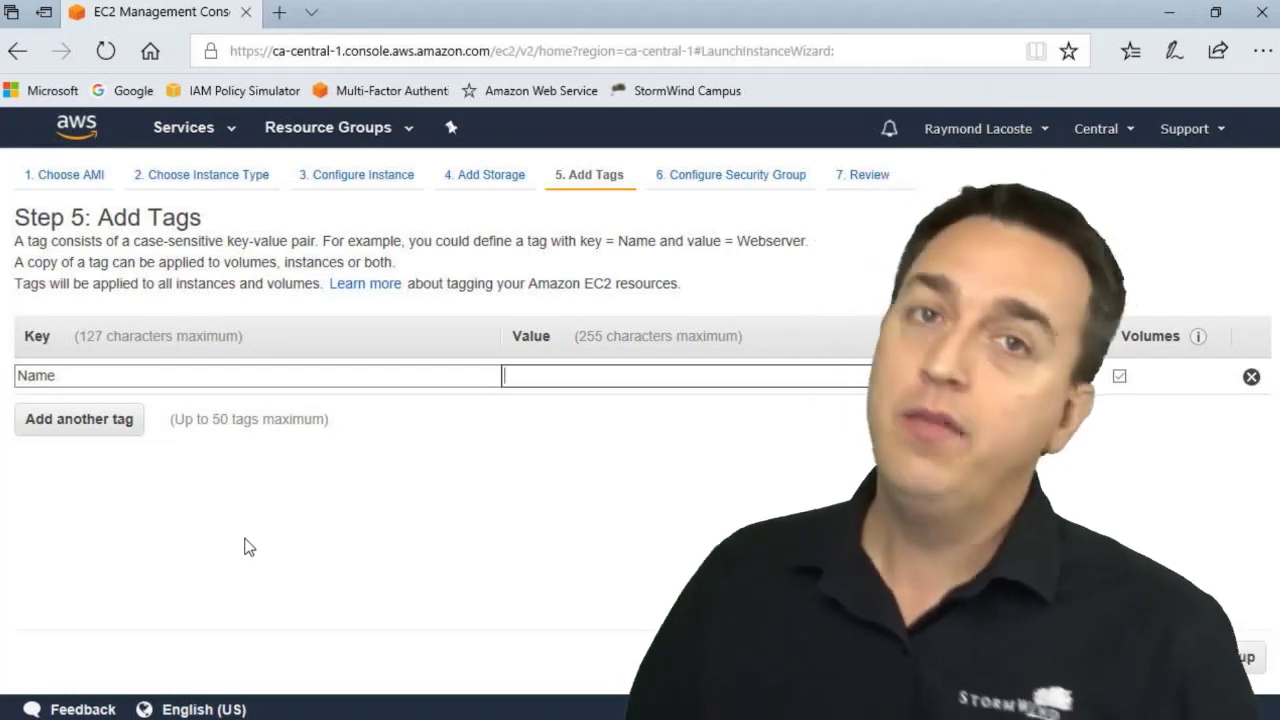
text(W)
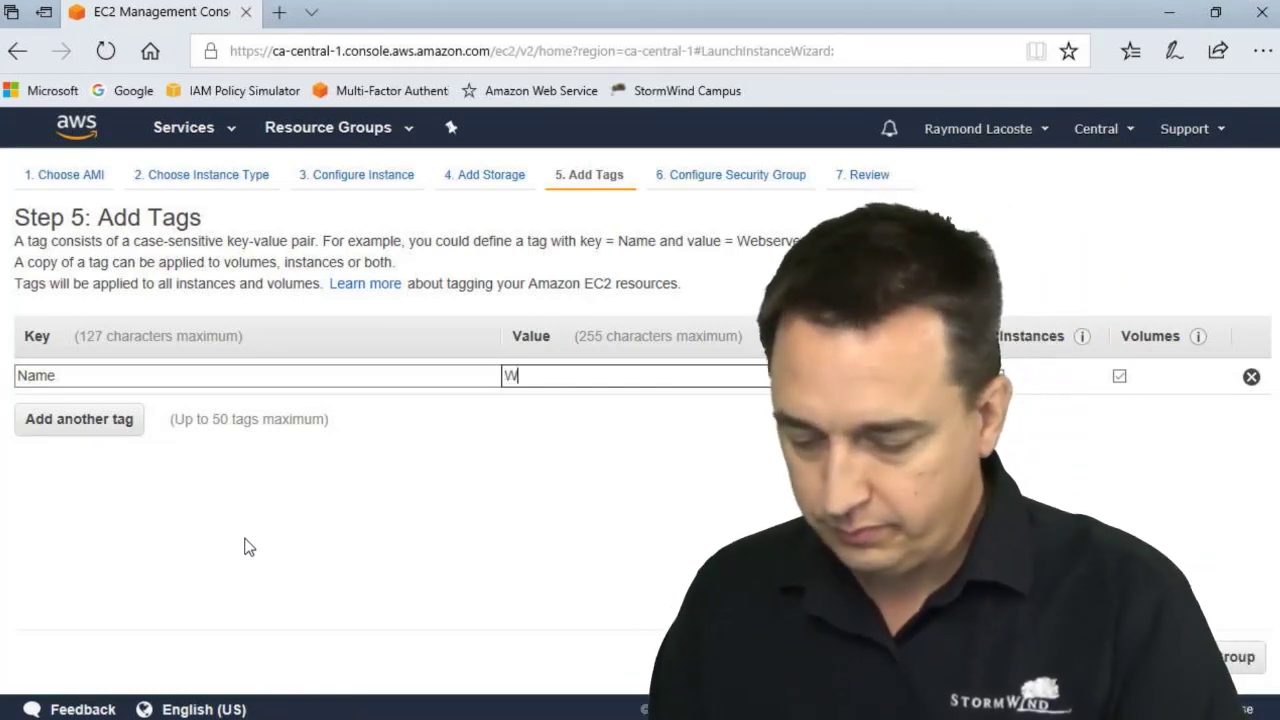
text(insSrv1)
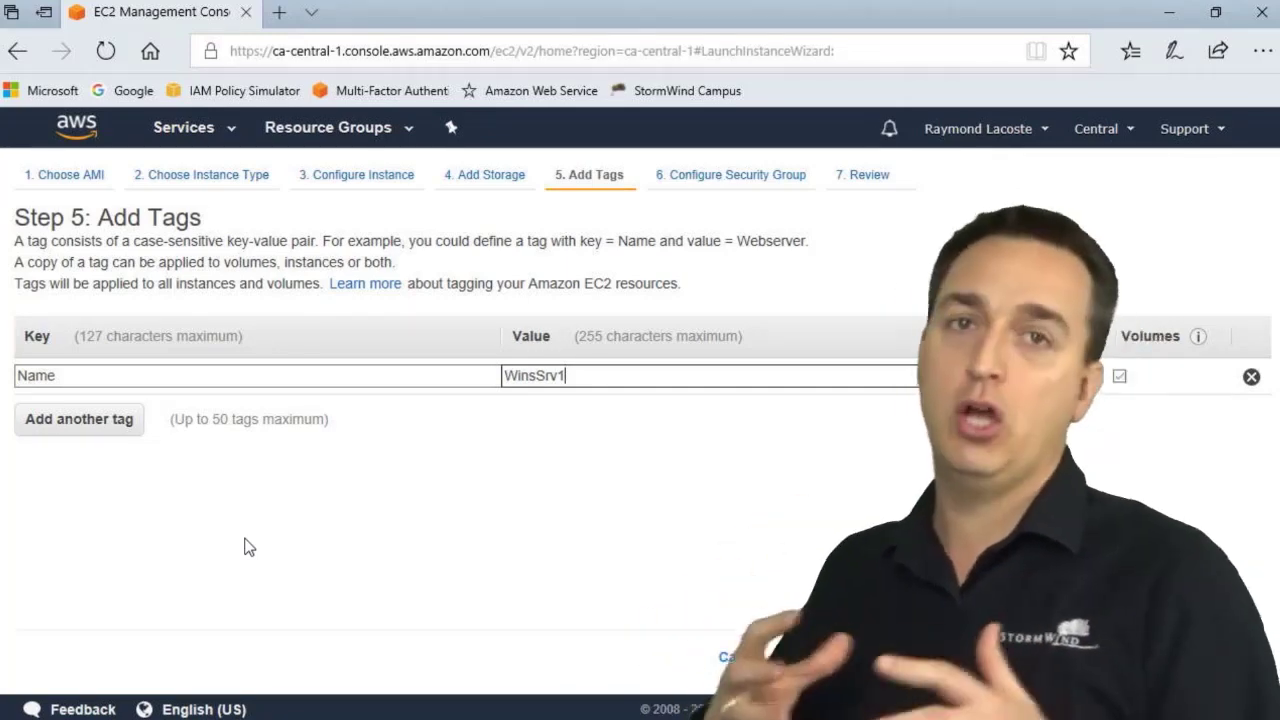
- Add a second tag with key Dept and value Hosting
click(103, 422)
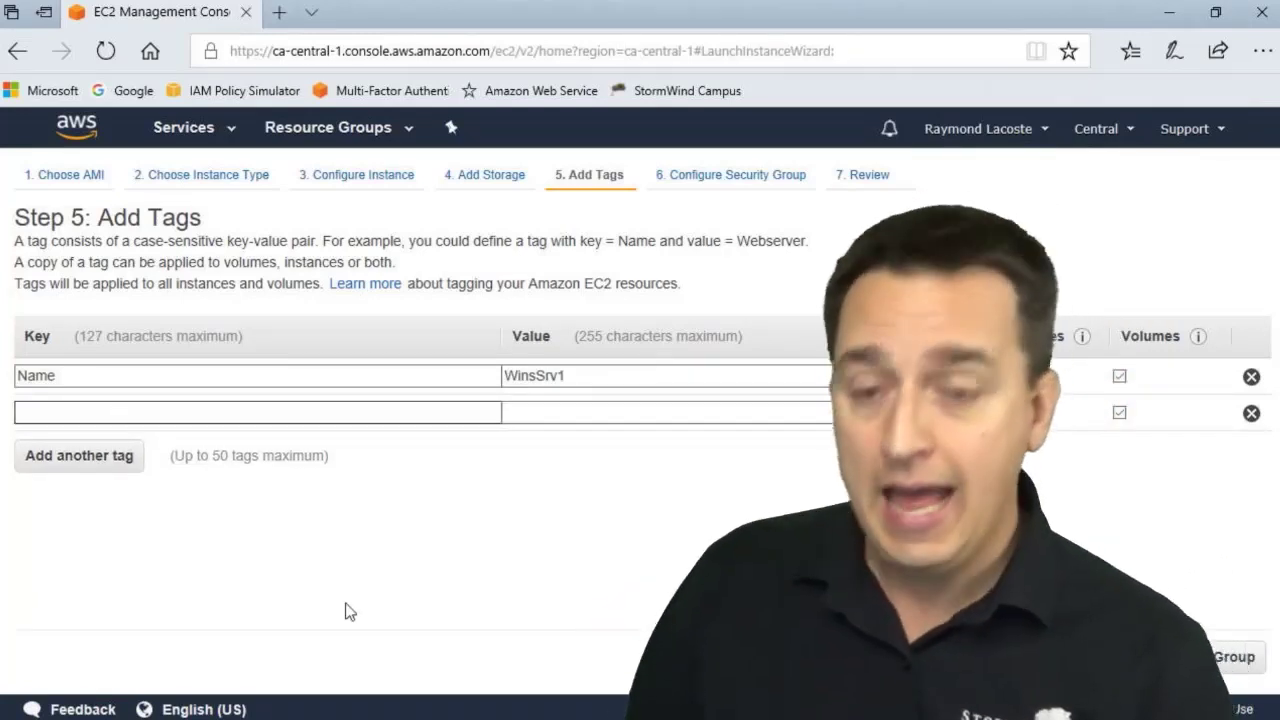
text(Dept)
key(Tab)
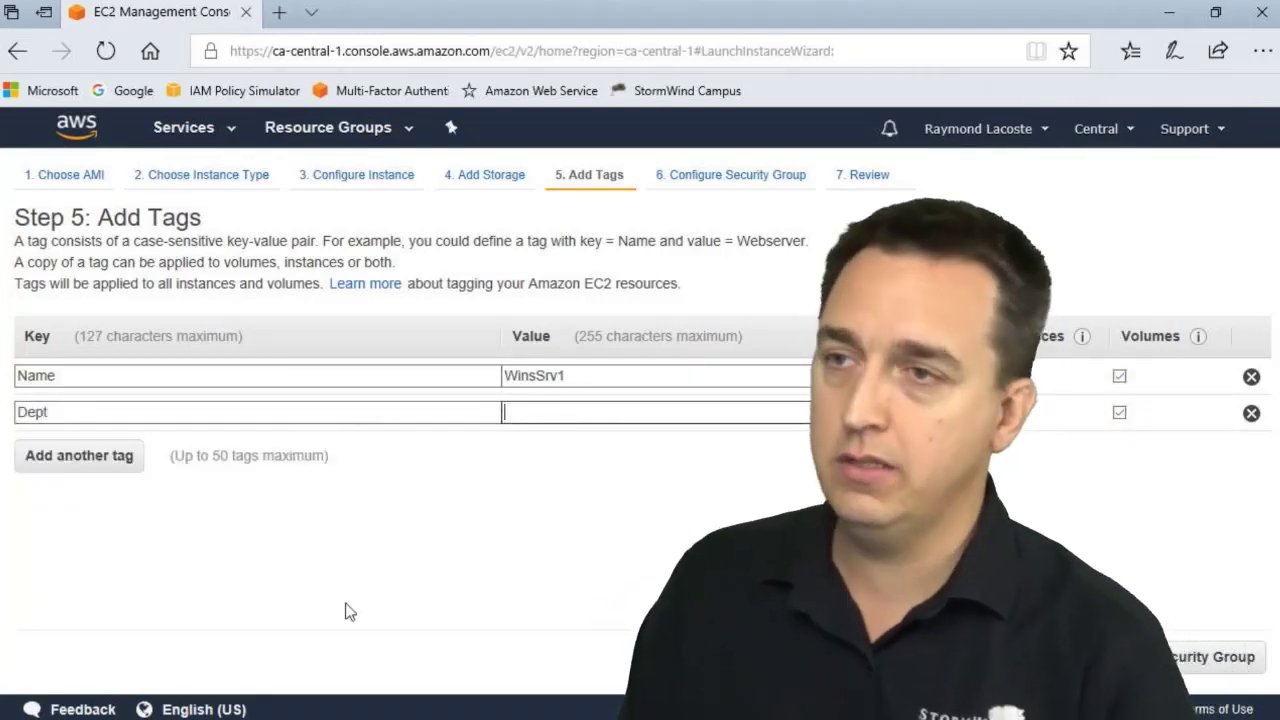
text(Hosting)
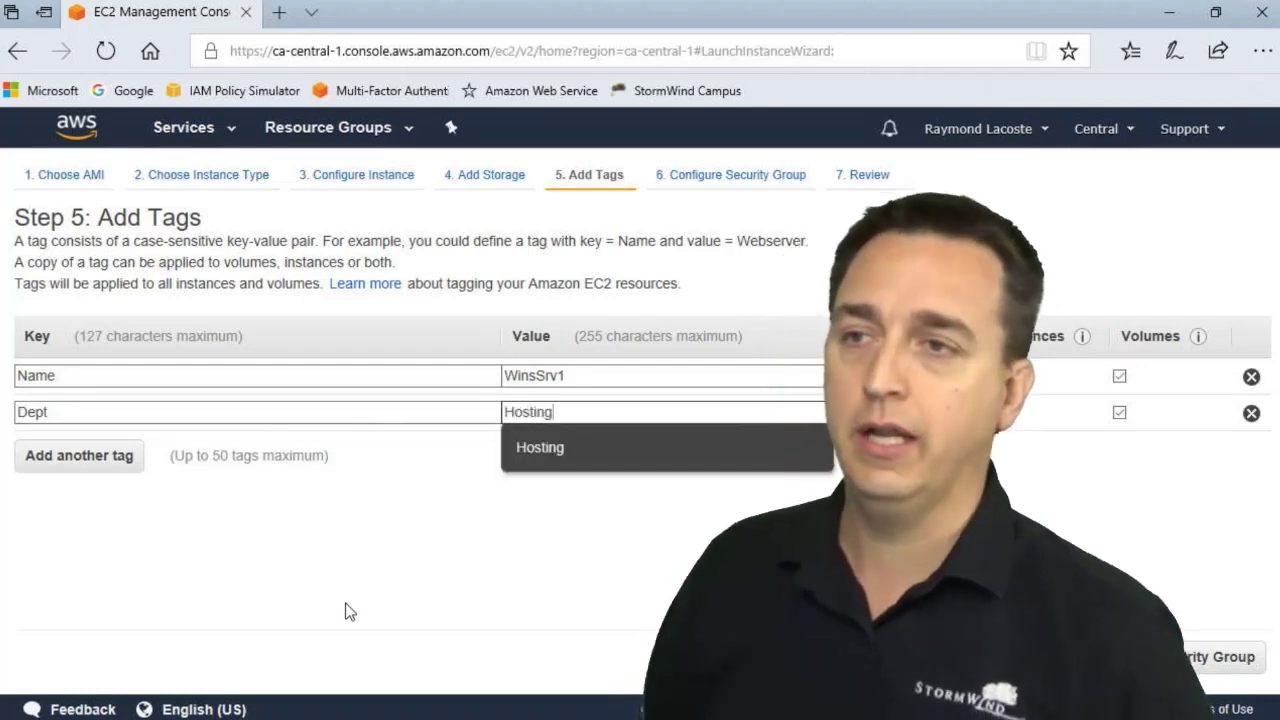
click(349, 612)
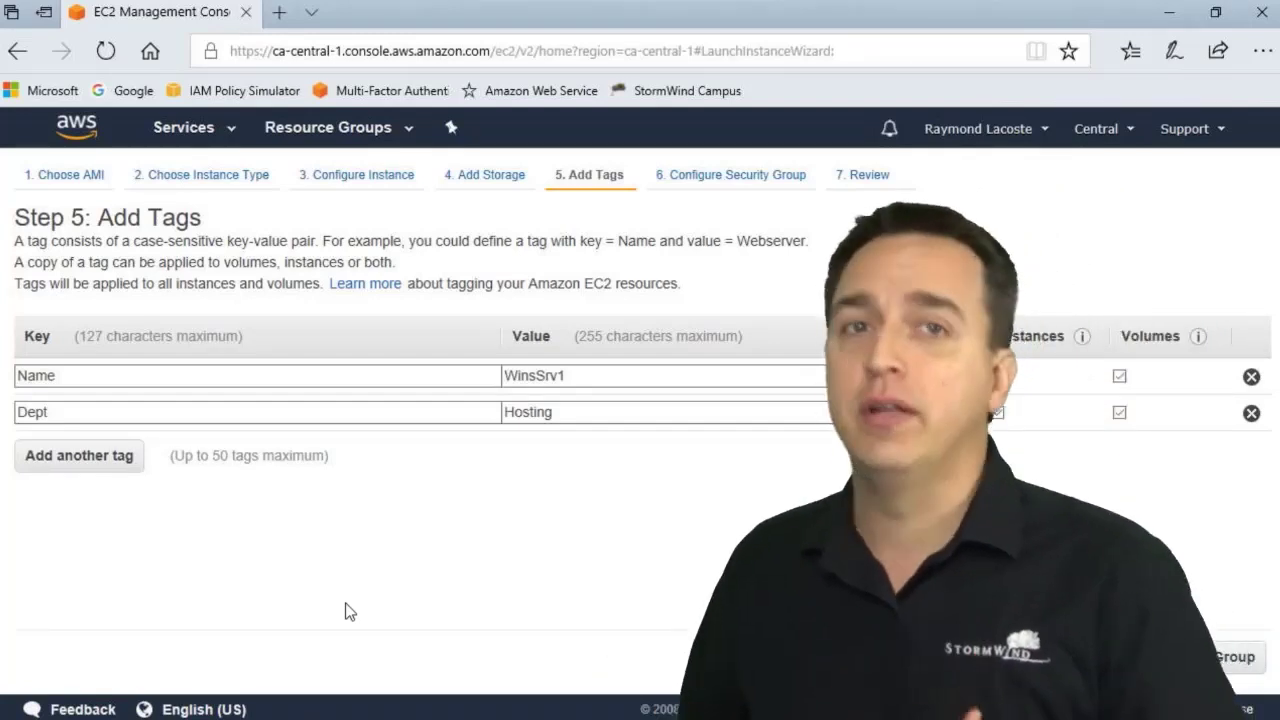
- Add a third tag with key Customer and value XYZ
click(72, 463)
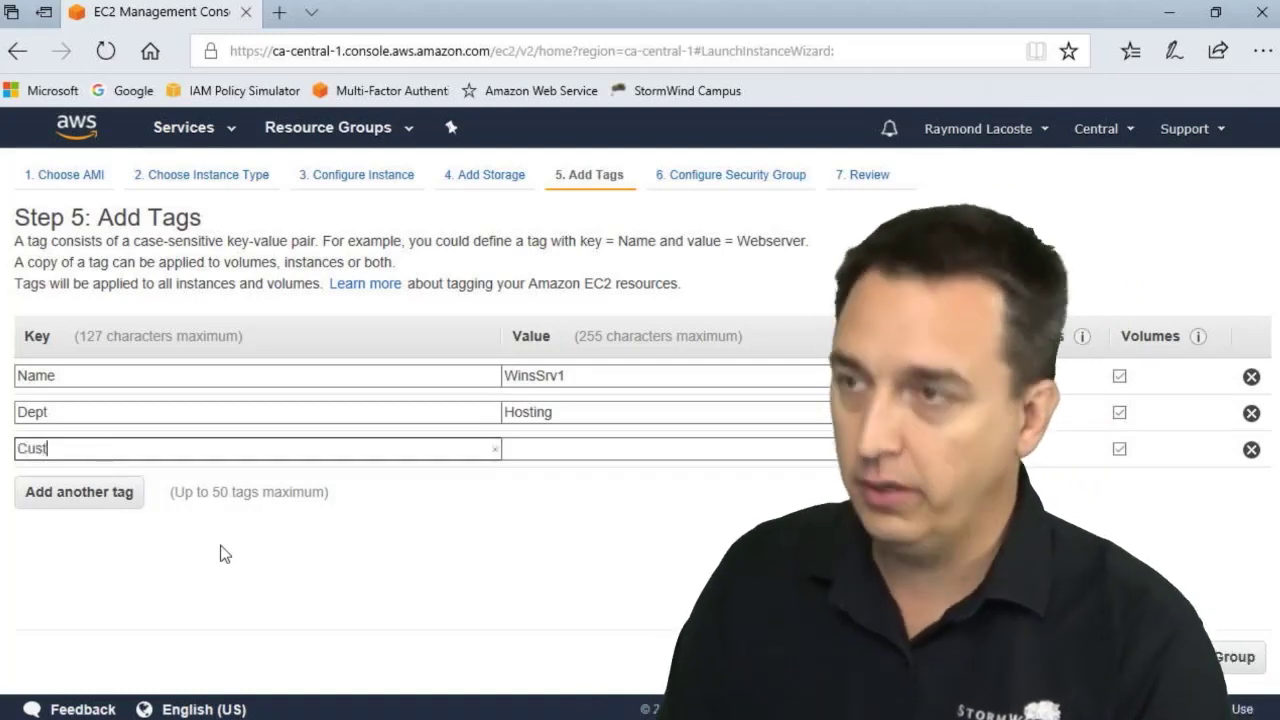
key(Tab)
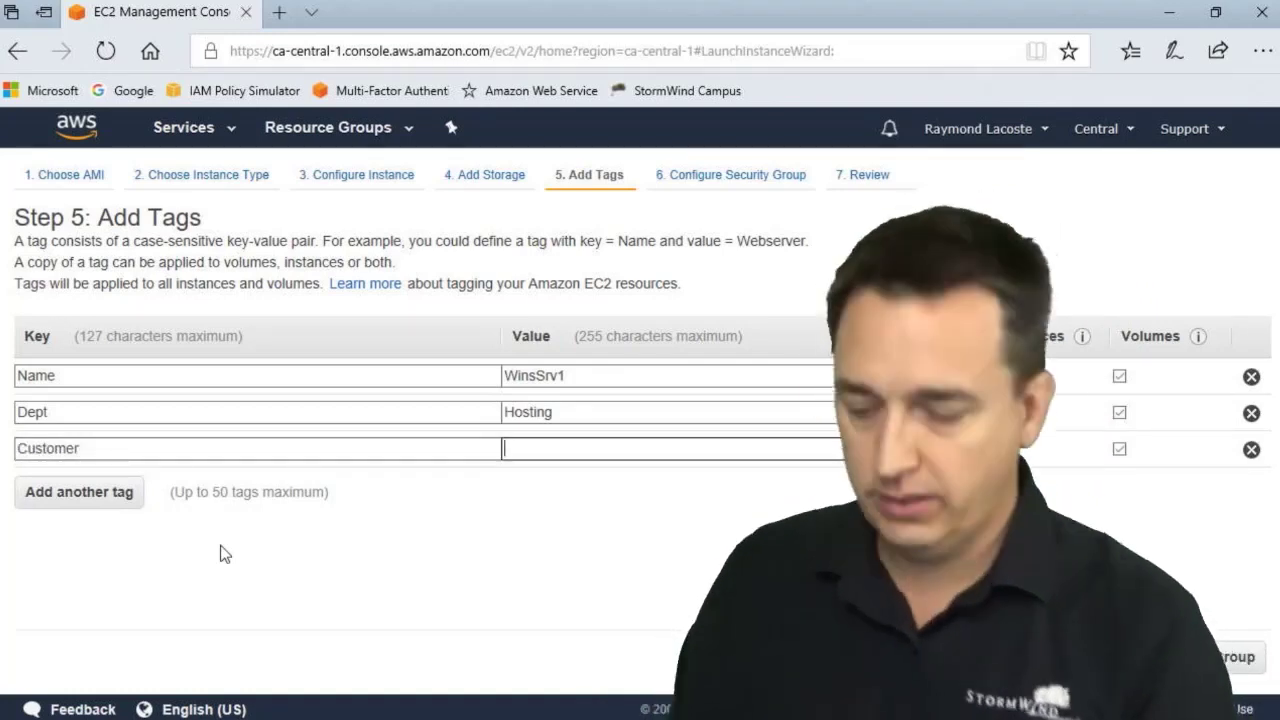
text(XYZ)
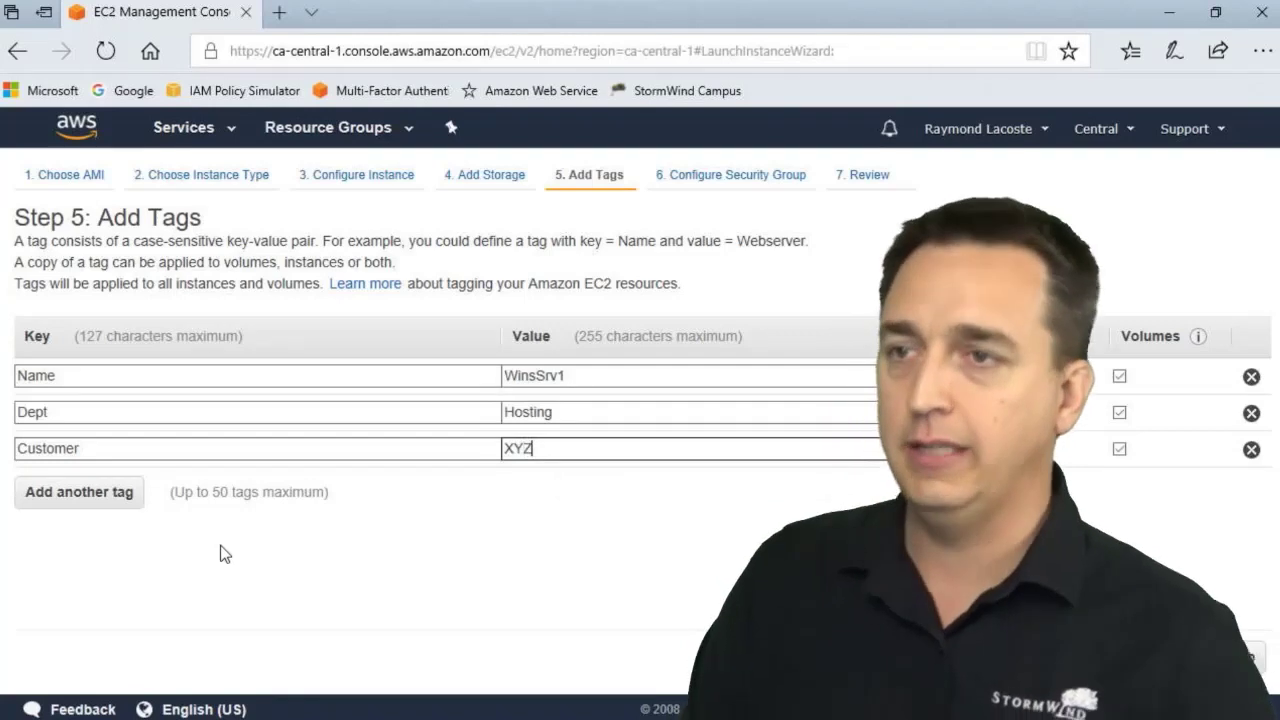
click(220, 545)
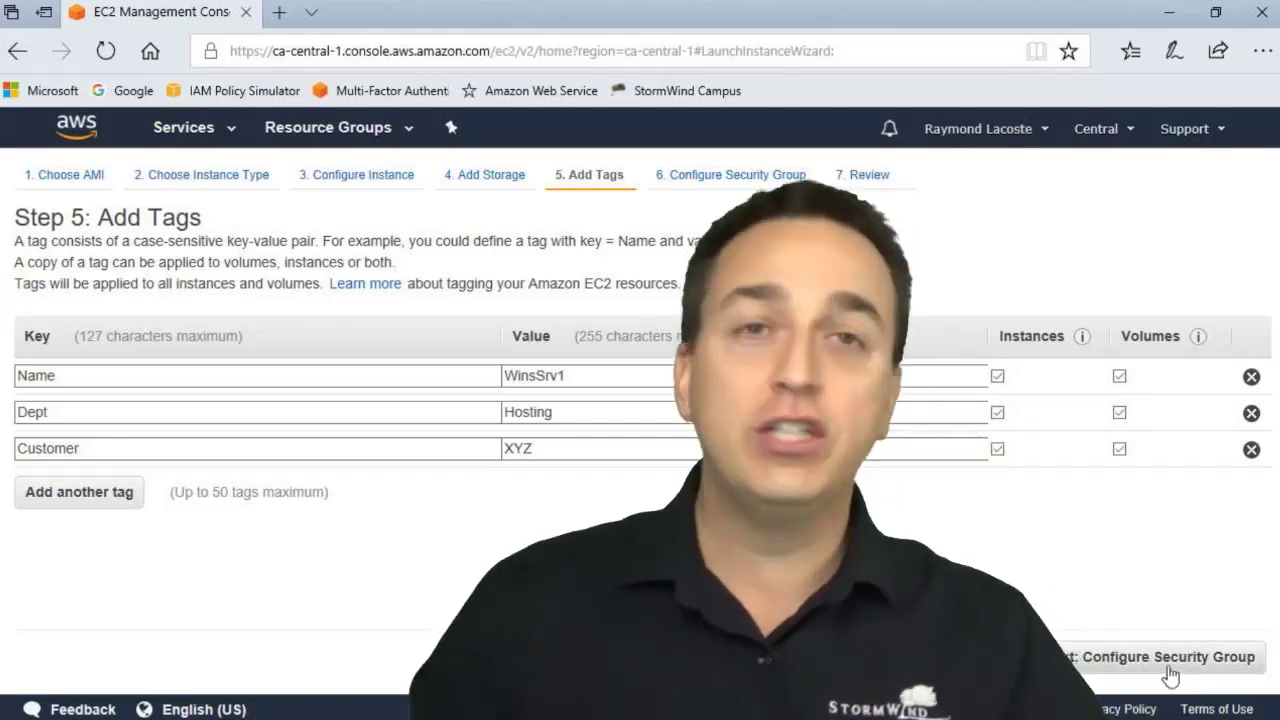
- Proceed to the security group configuration and name the new security group WinsServ
click(1169, 660)
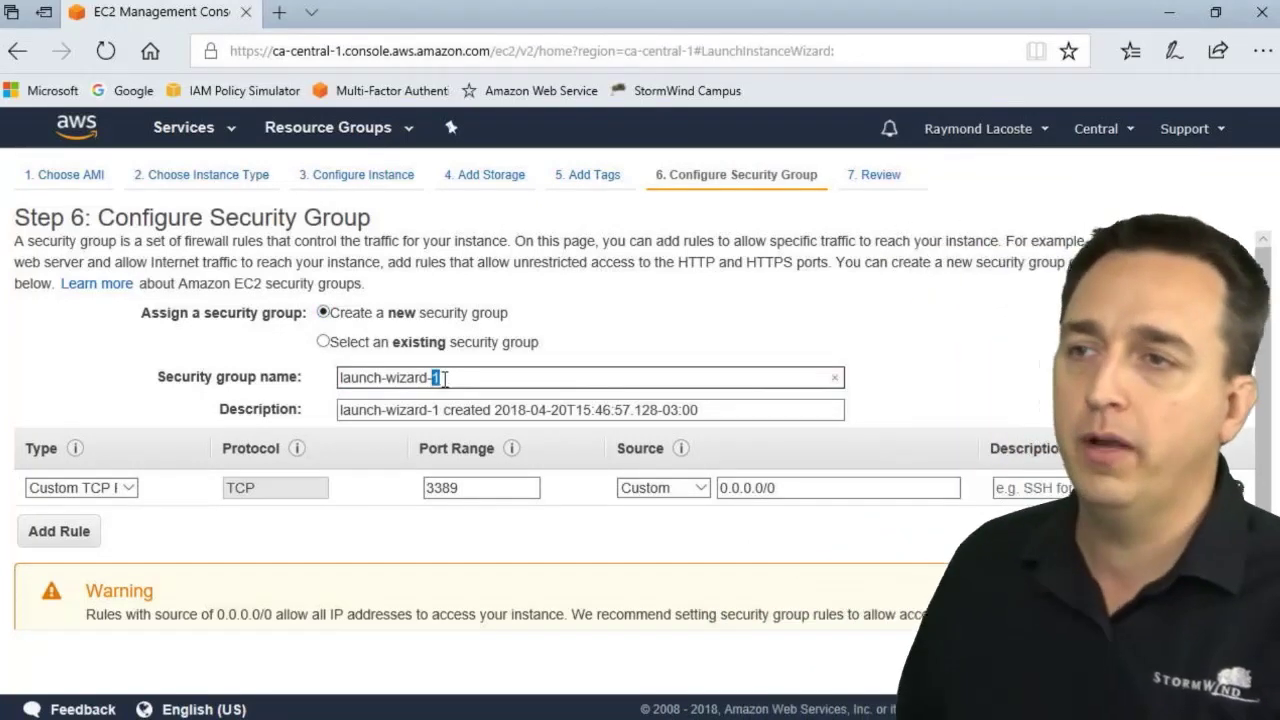
triple_click(443, 384)
text(Win)
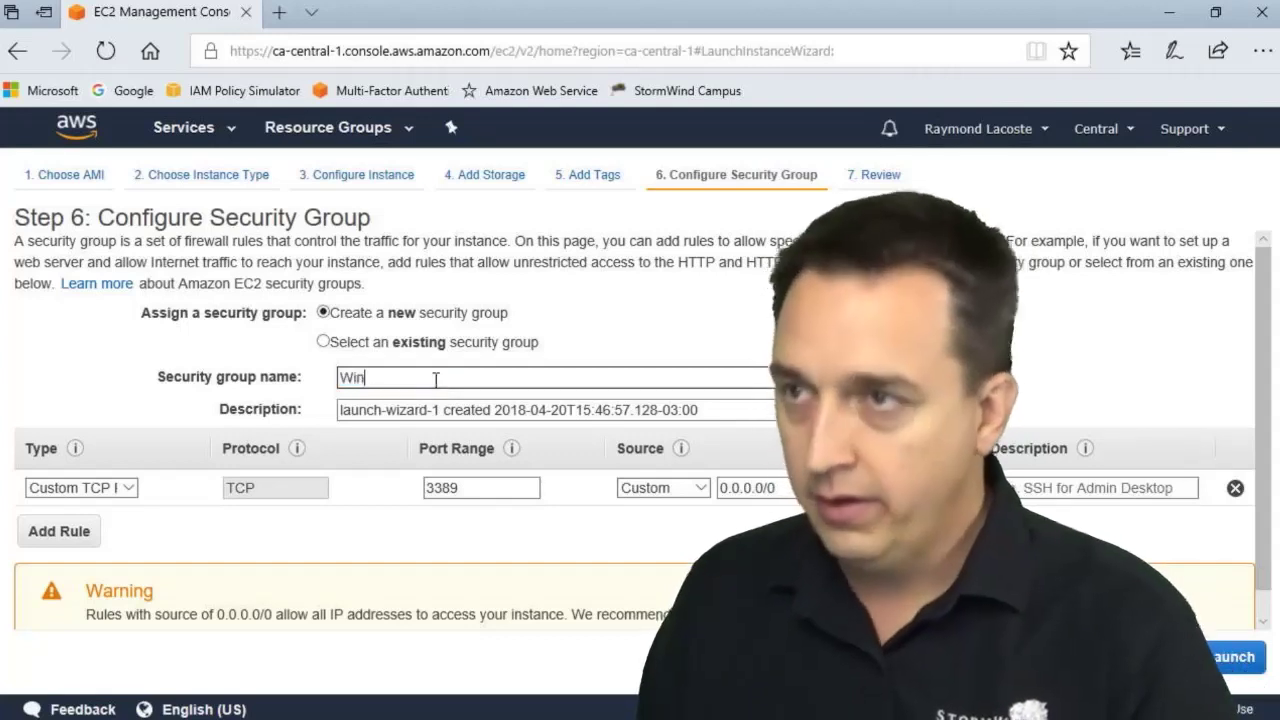
text(sServ)
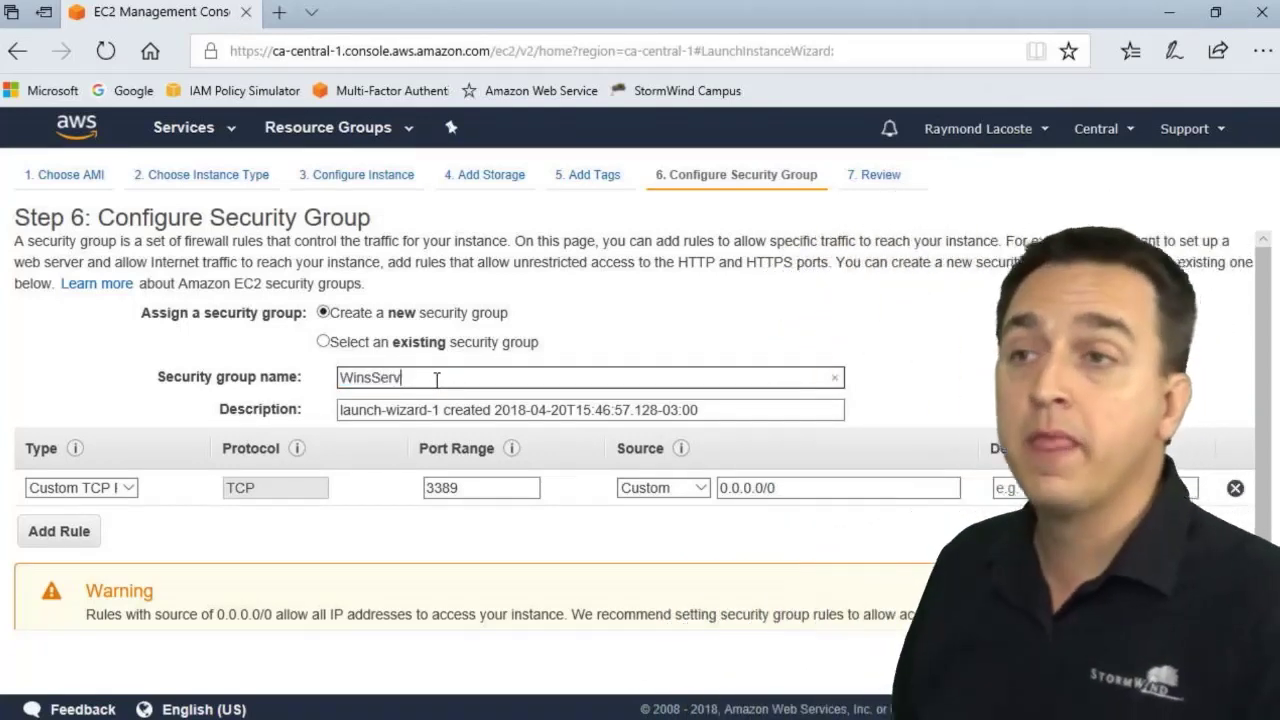
- Set the security group's description to "Give me access to my WINS Server"
click(457, 410)
triple_click(457, 410)
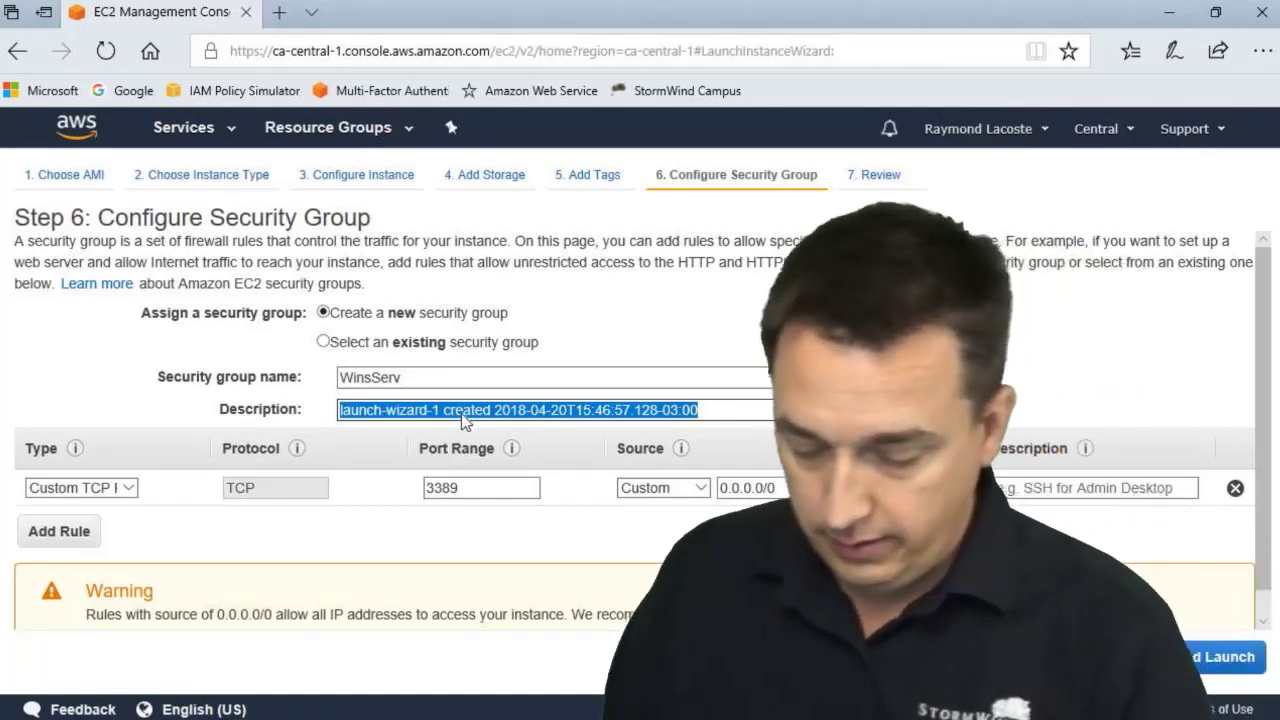
text(Give me acce)
text(ss to)
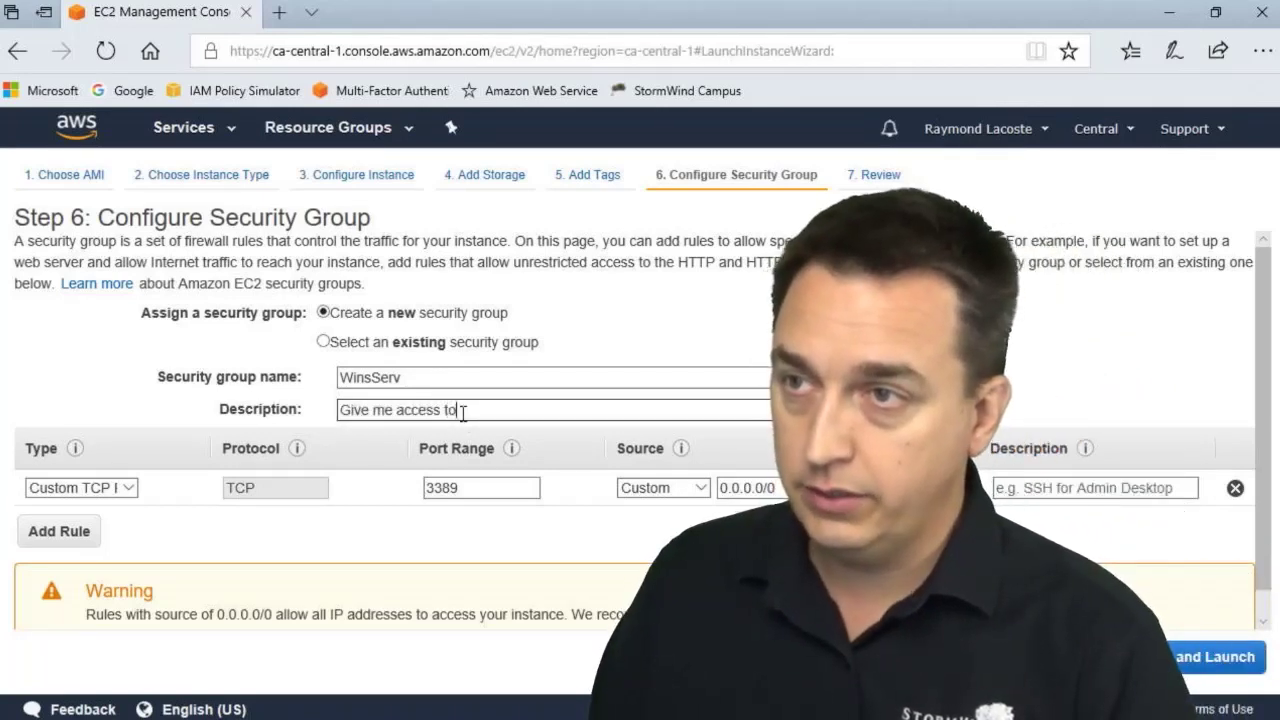
text( my WINS Server)
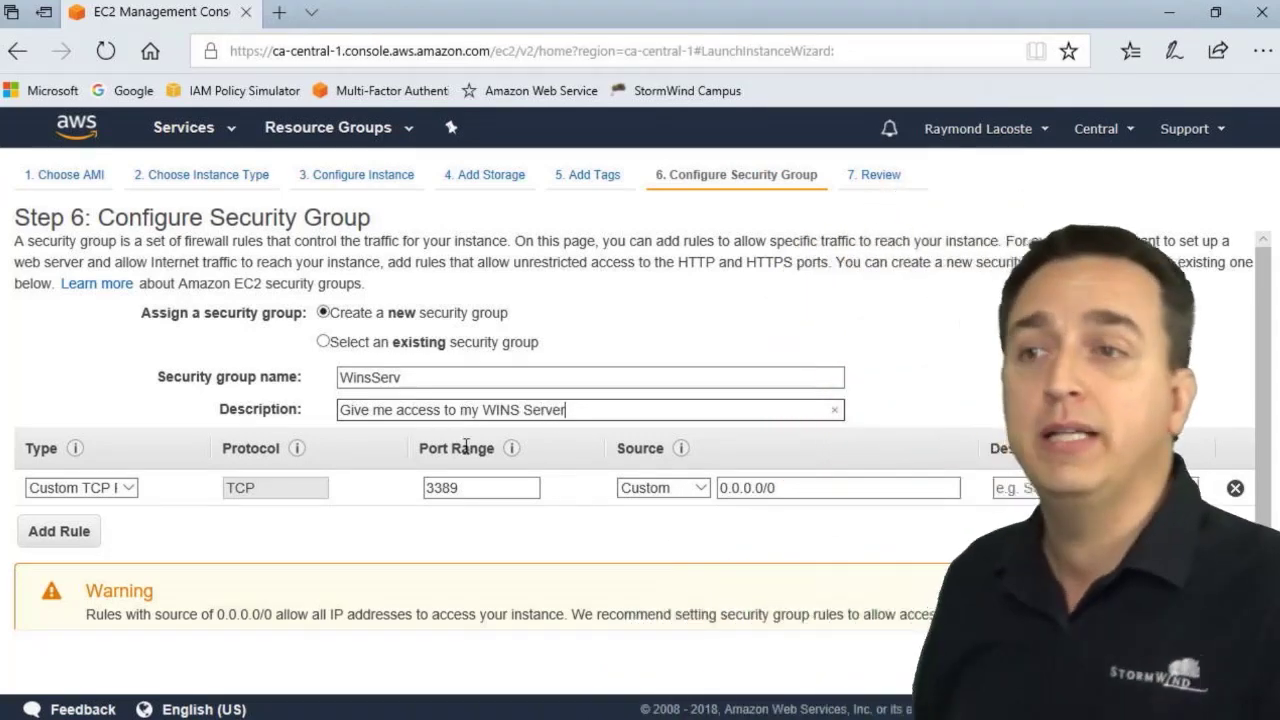
click(472, 527)
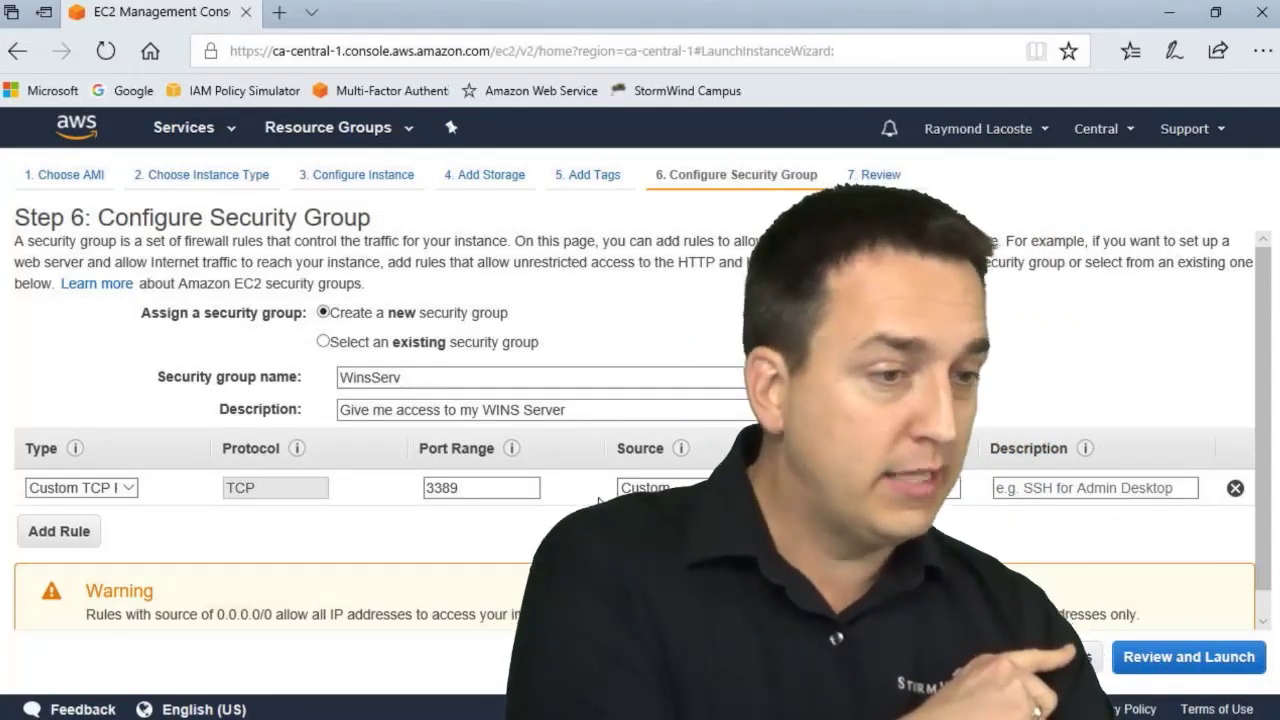
- Proceed to the launch review and check the AMI, instance type and security group details
click(1199, 666)
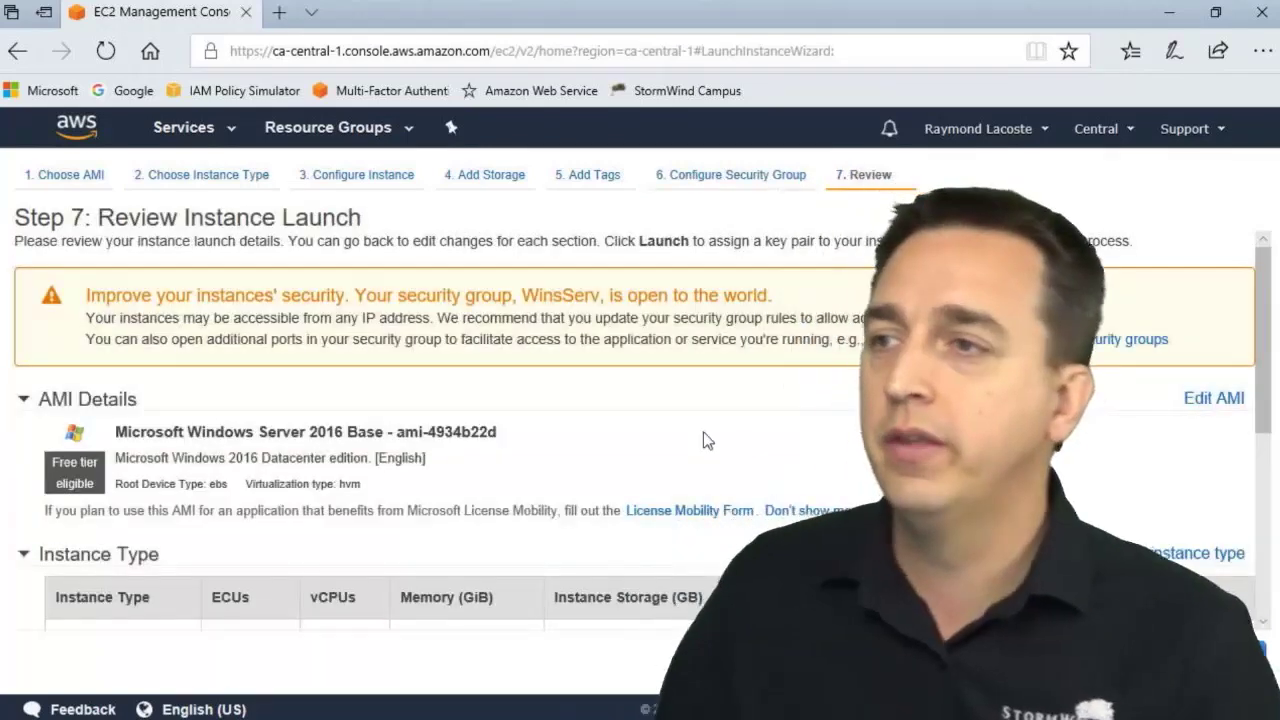
scroll(703, 440, down, 1)
scroll(700, 445, down, 4)
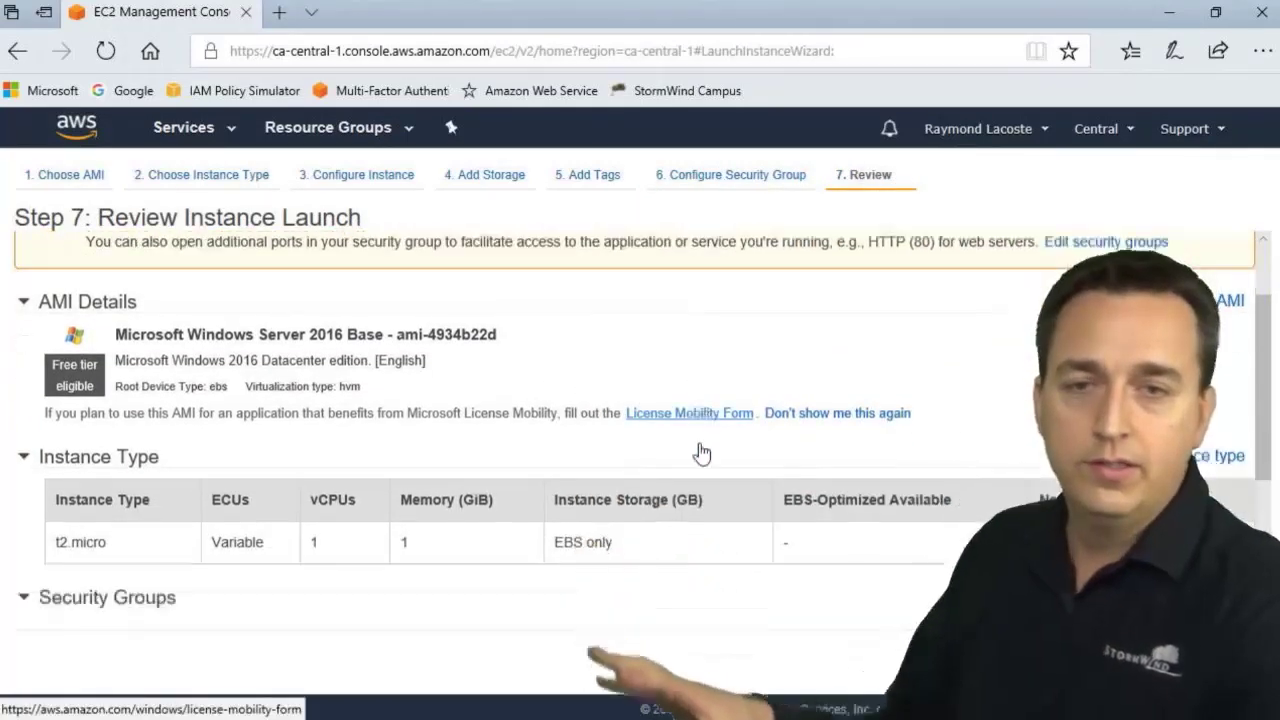
scroll(699, 443, up, 4)
scroll(693, 442, down, 4)
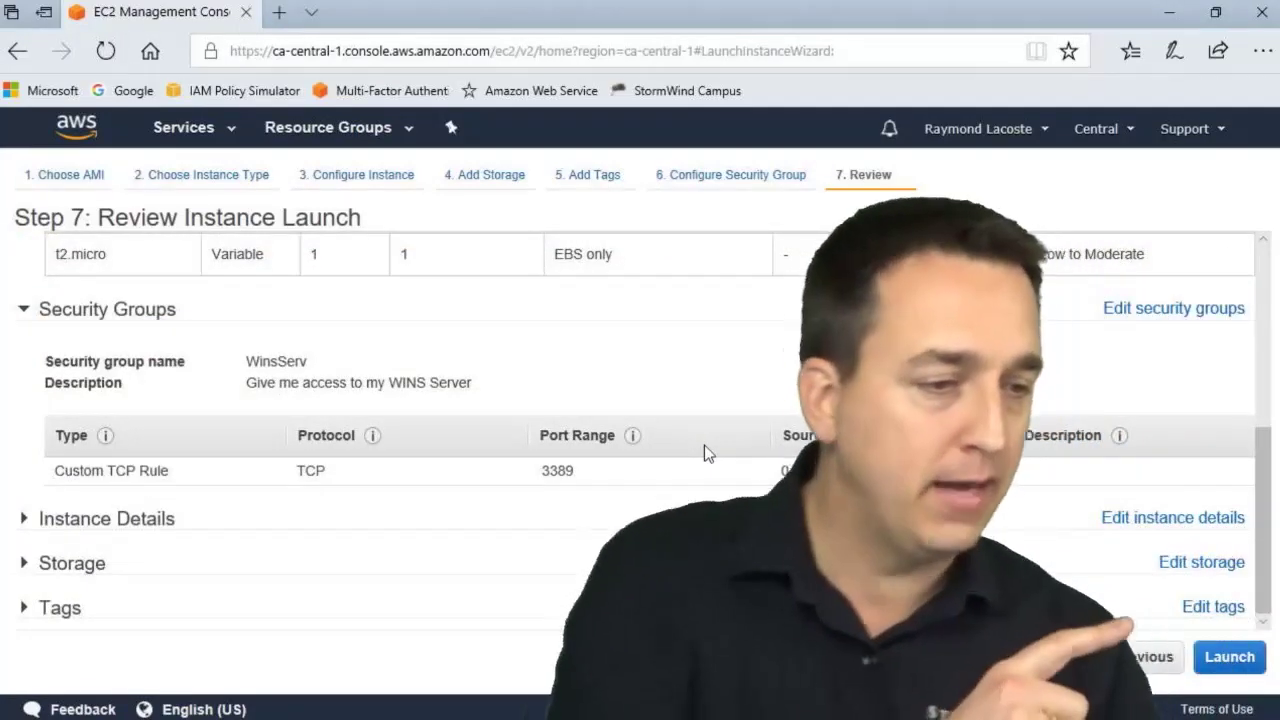
- Start the launch and choose to create a new key pair named WinsKP
click(1228, 658)
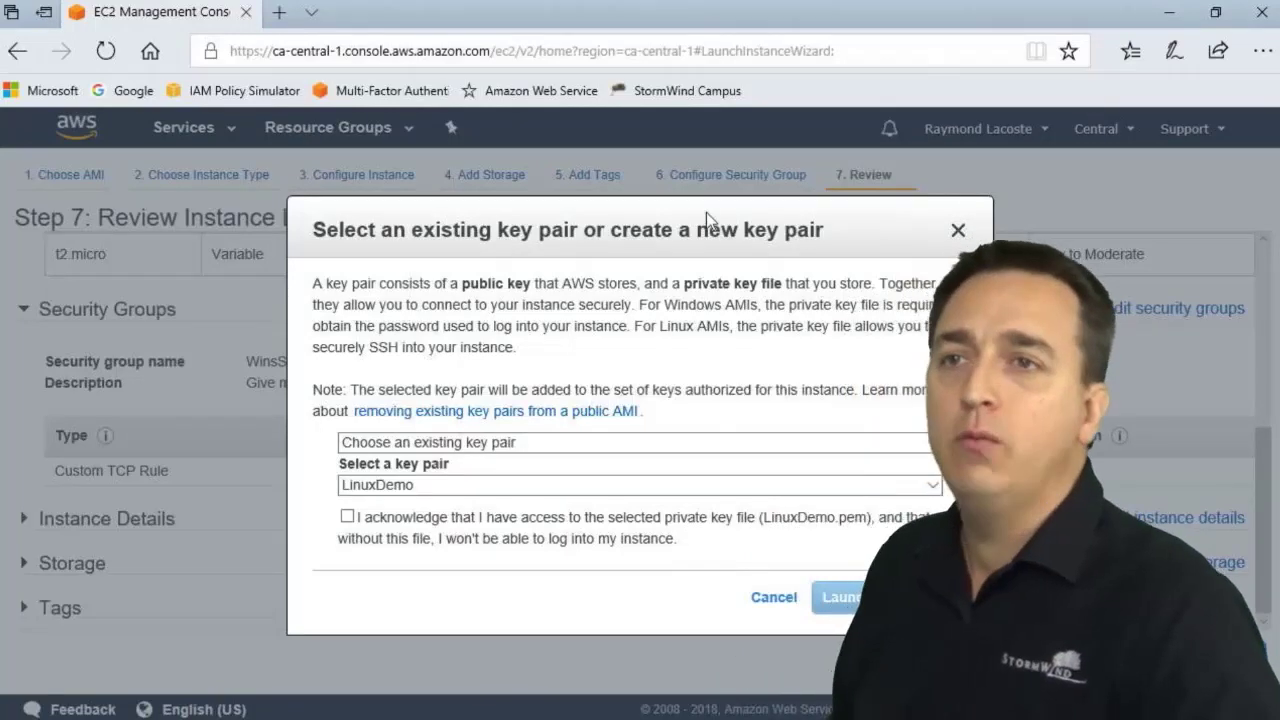
drag(700, 230, 443, 175)
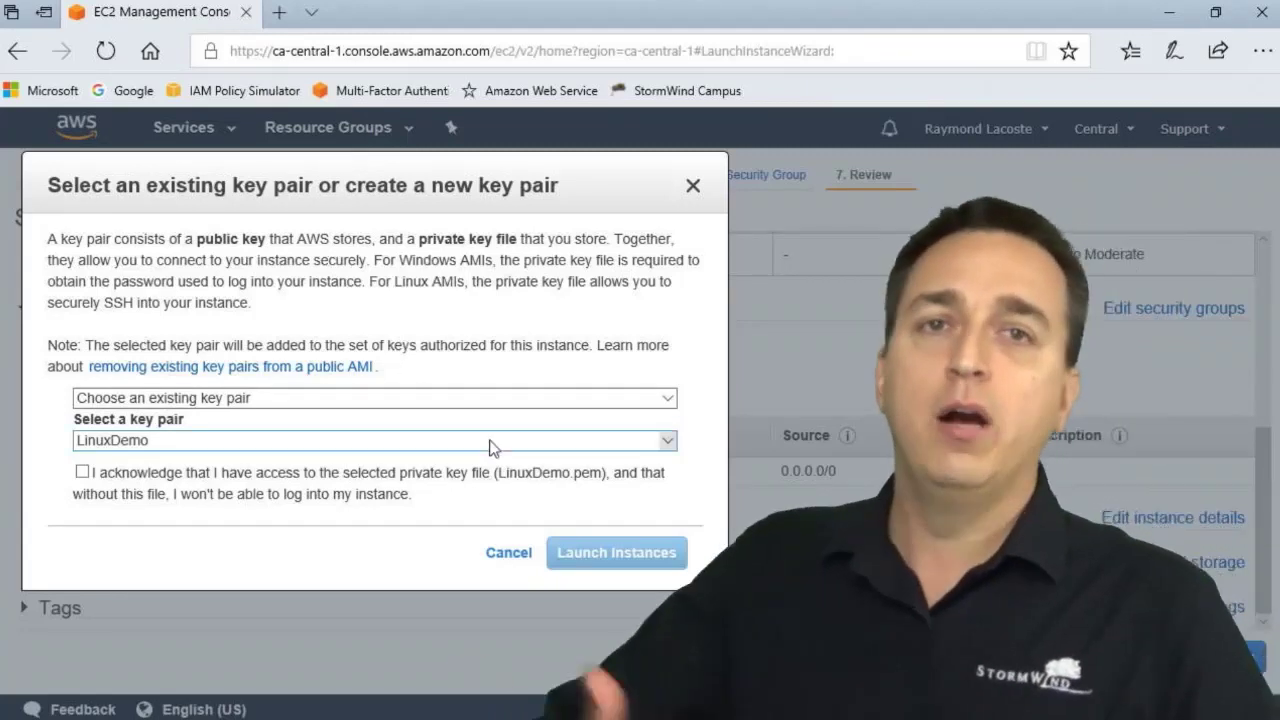
click(445, 398)
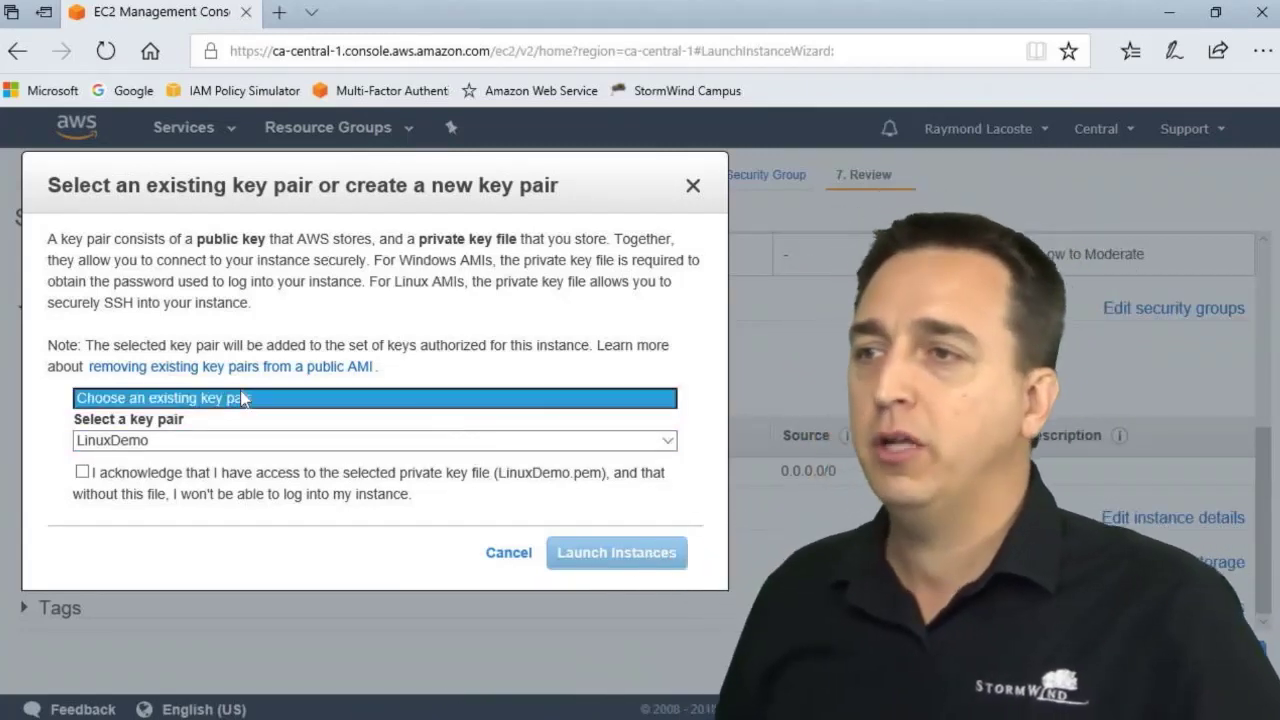
click(222, 412)
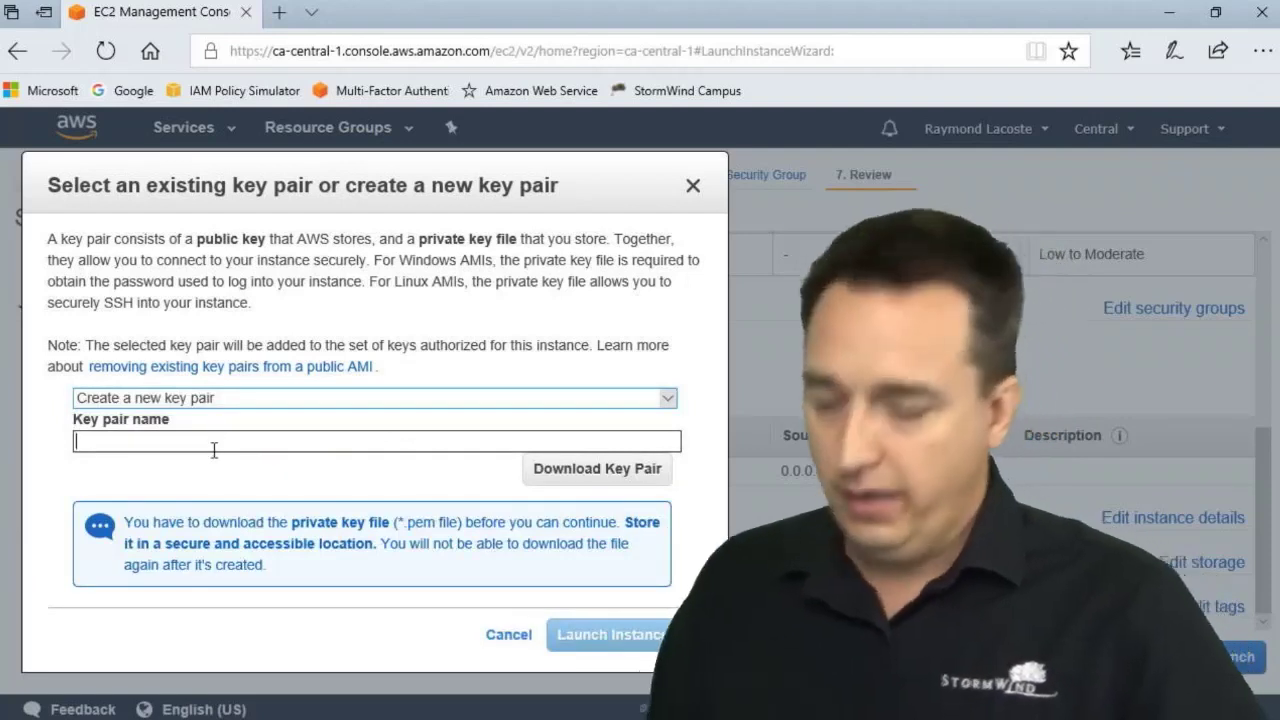
text(Wins)
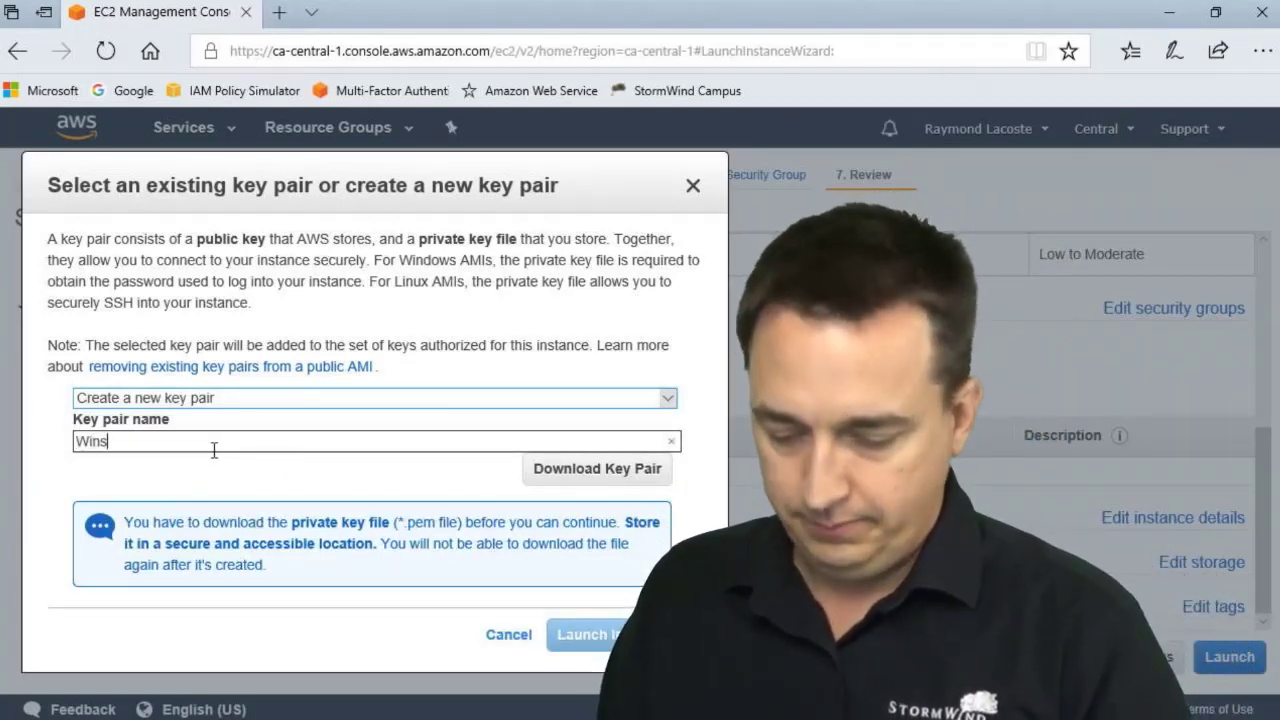
text(KP)
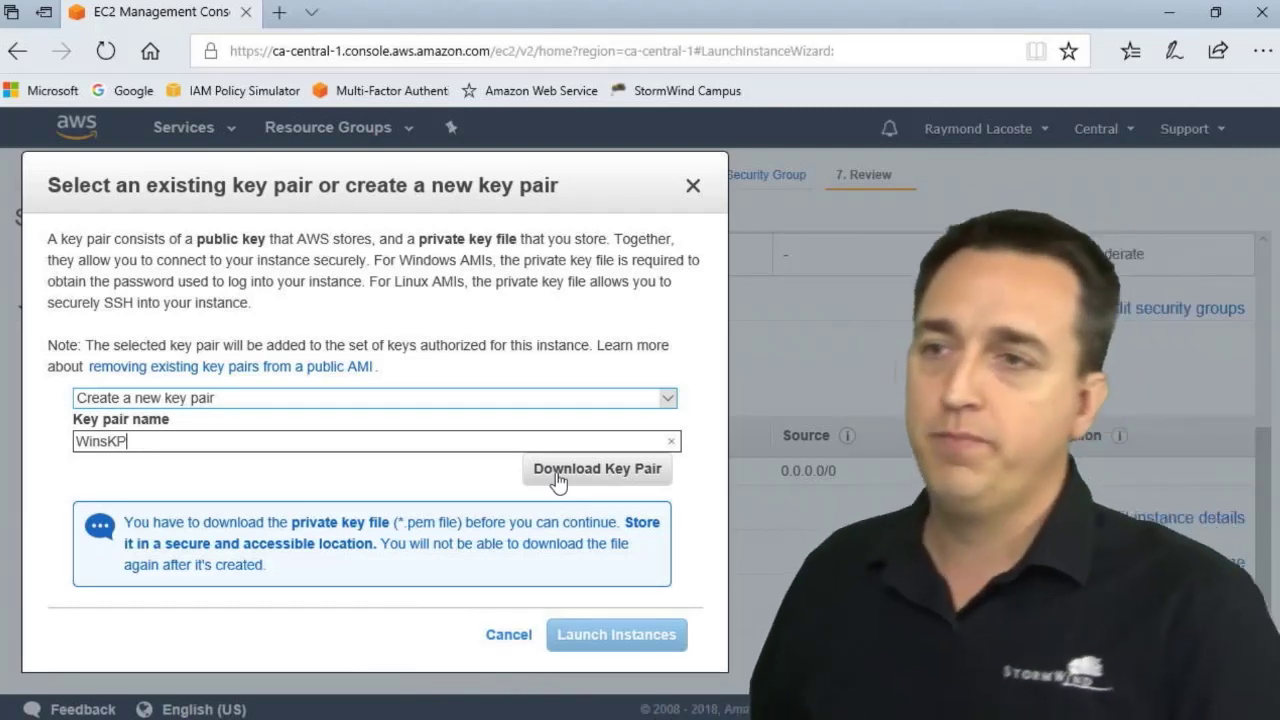
- Download the private key file as WinsKP.pem to the Downloads folder and launch the instance
click(558, 474)
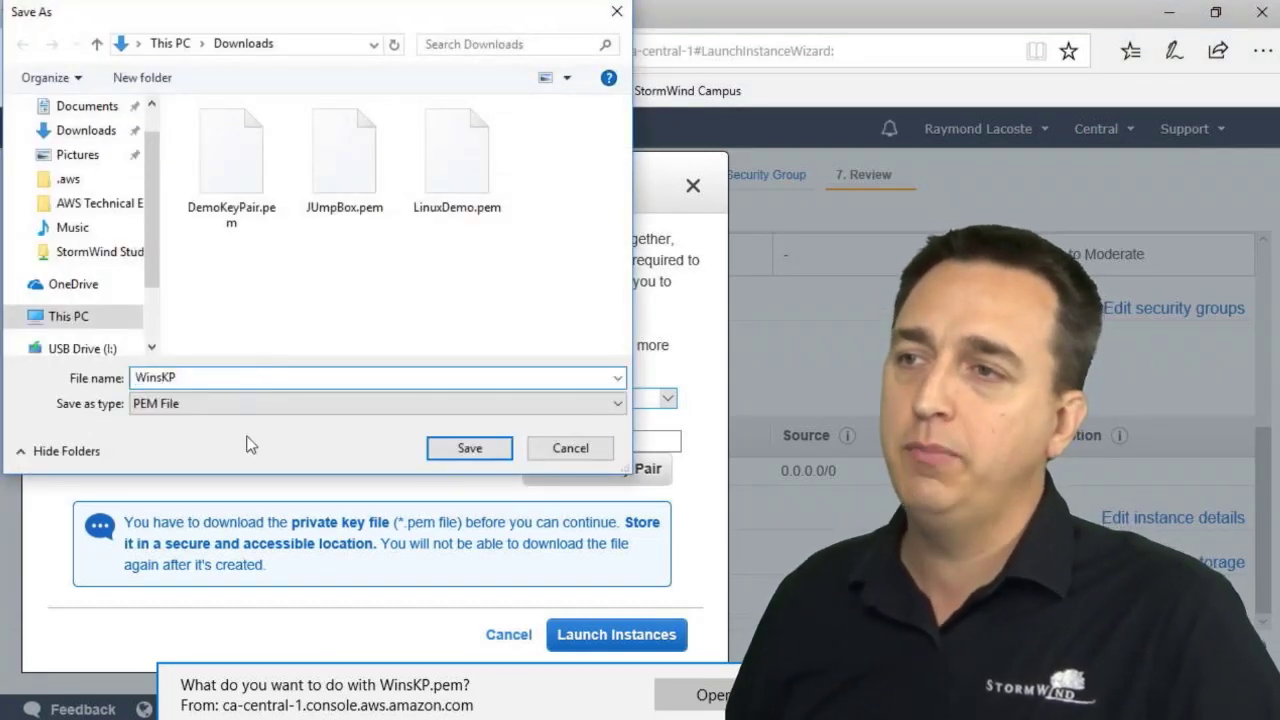
click(484, 452)
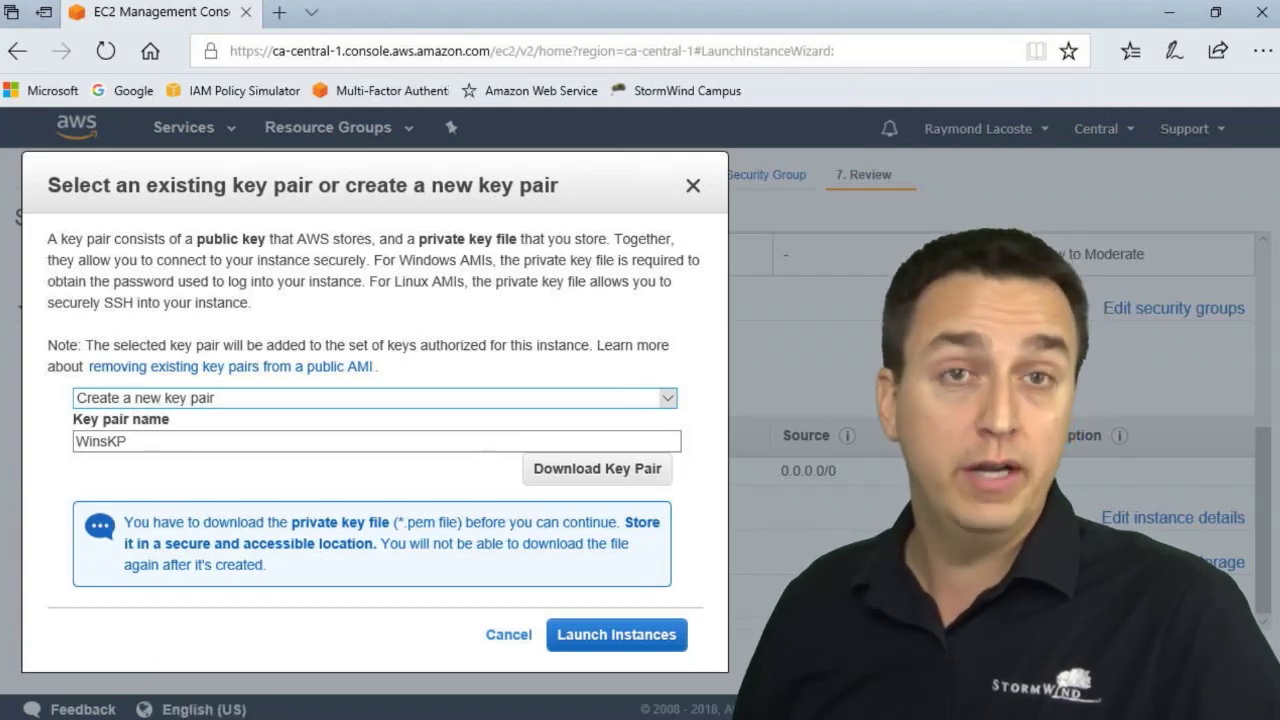
click(636, 640)
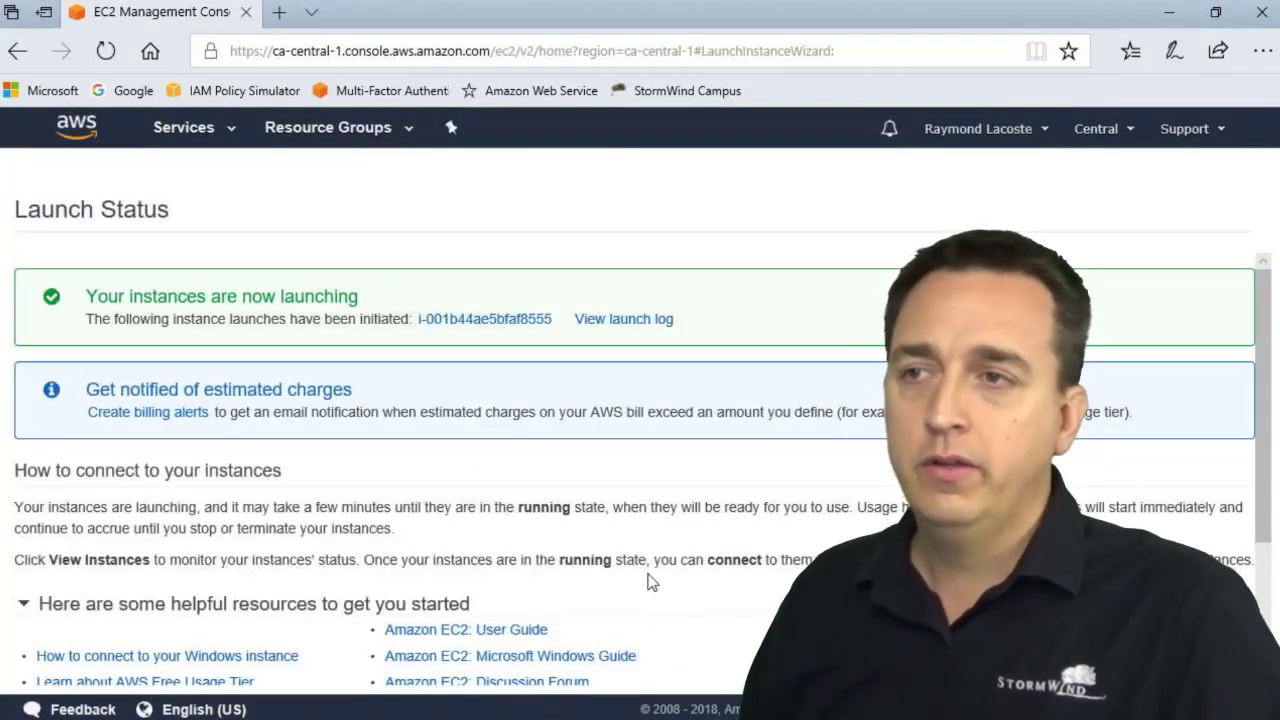
- Go to the instances list and select only WinsSrv1 to show its details
scroll(651, 582, down, 2)
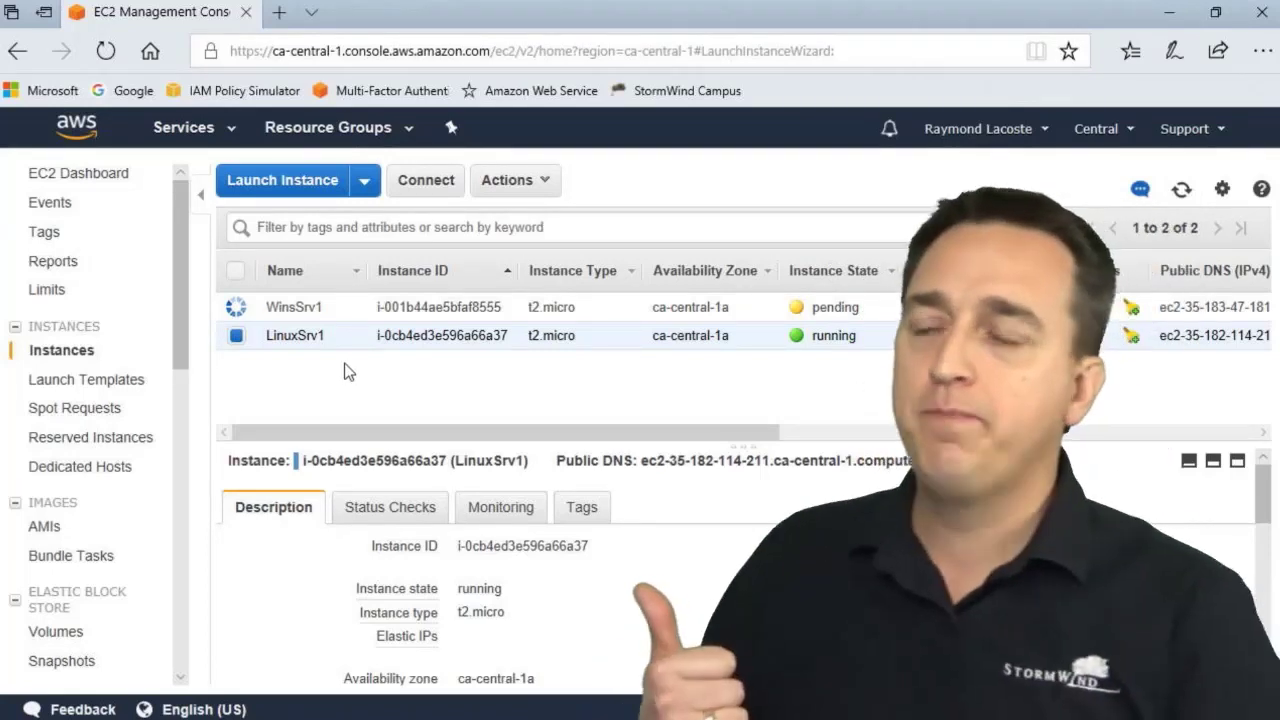
click(238, 337)
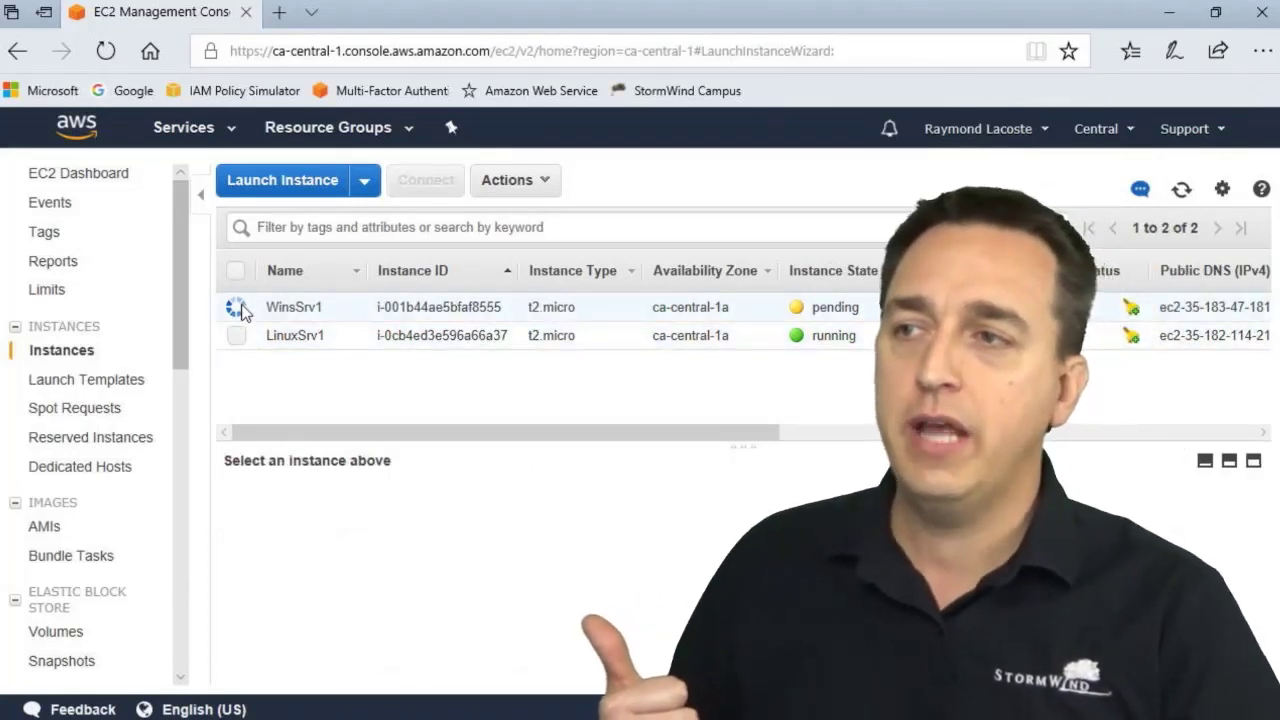
click(238, 308)
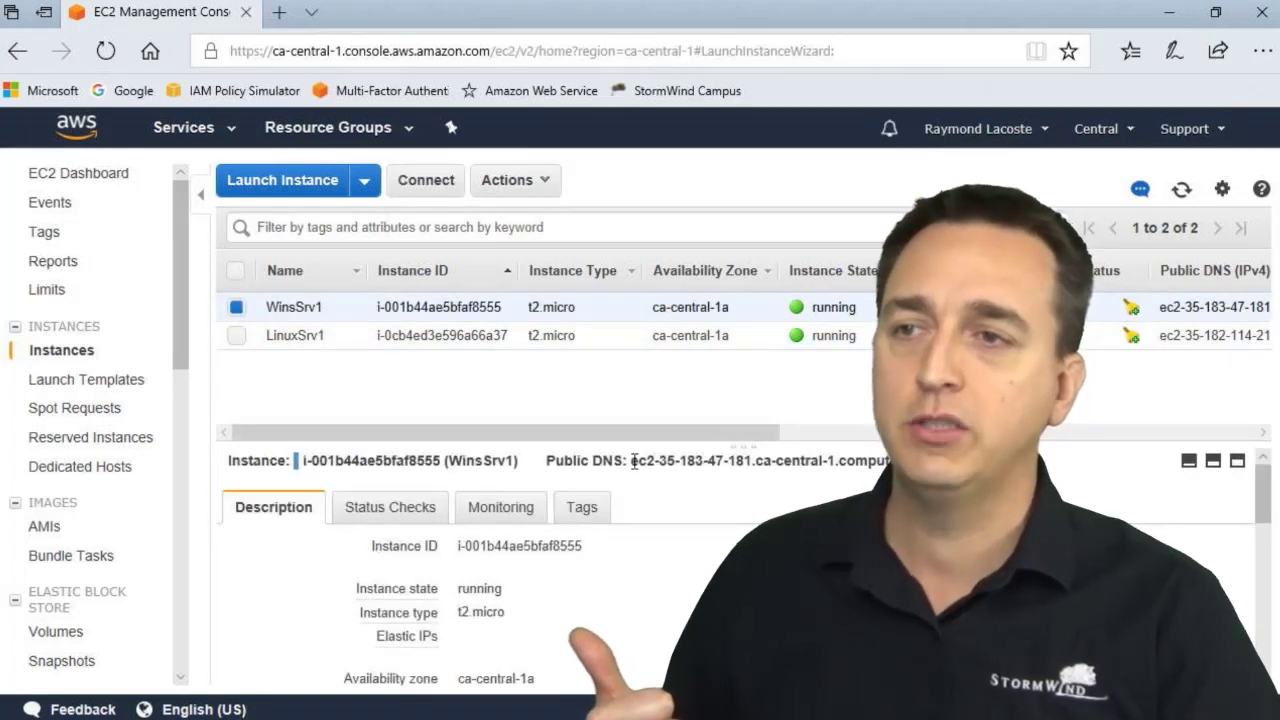
drag(633, 461, 829, 461)
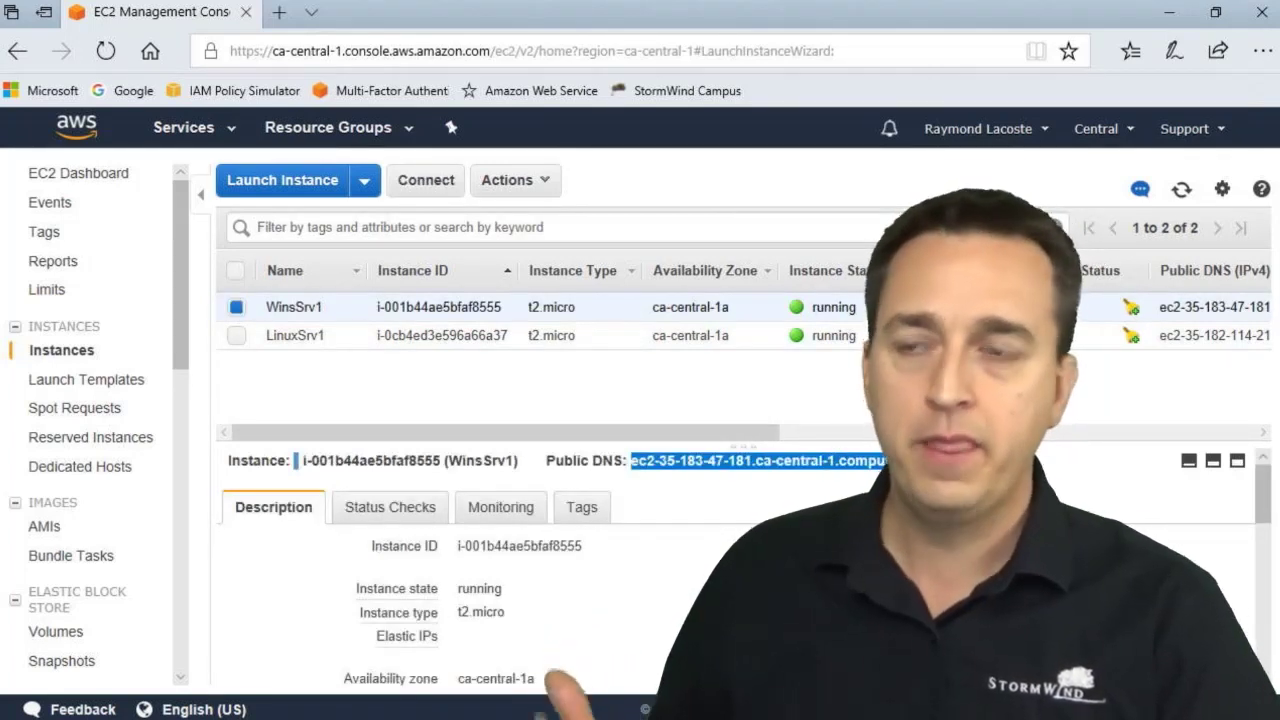
key(alt+Tab)
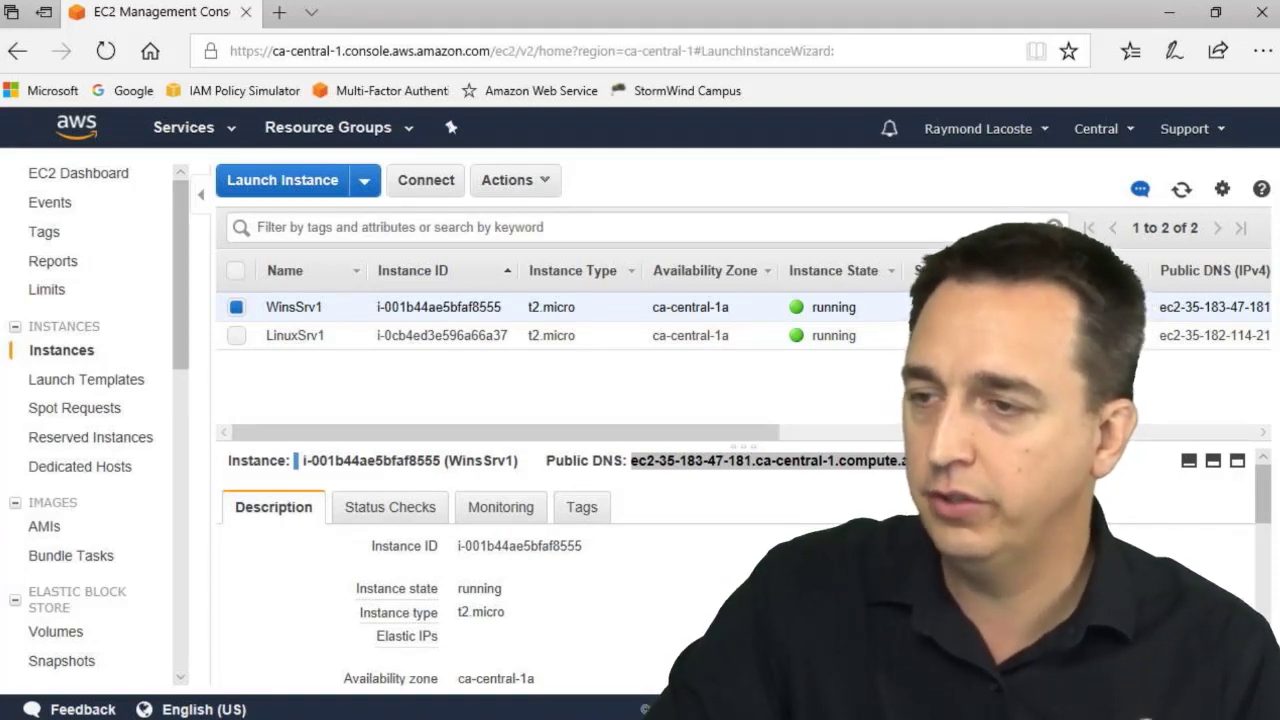
key(alt+Tab)
drag(629, 177, 472, 184)
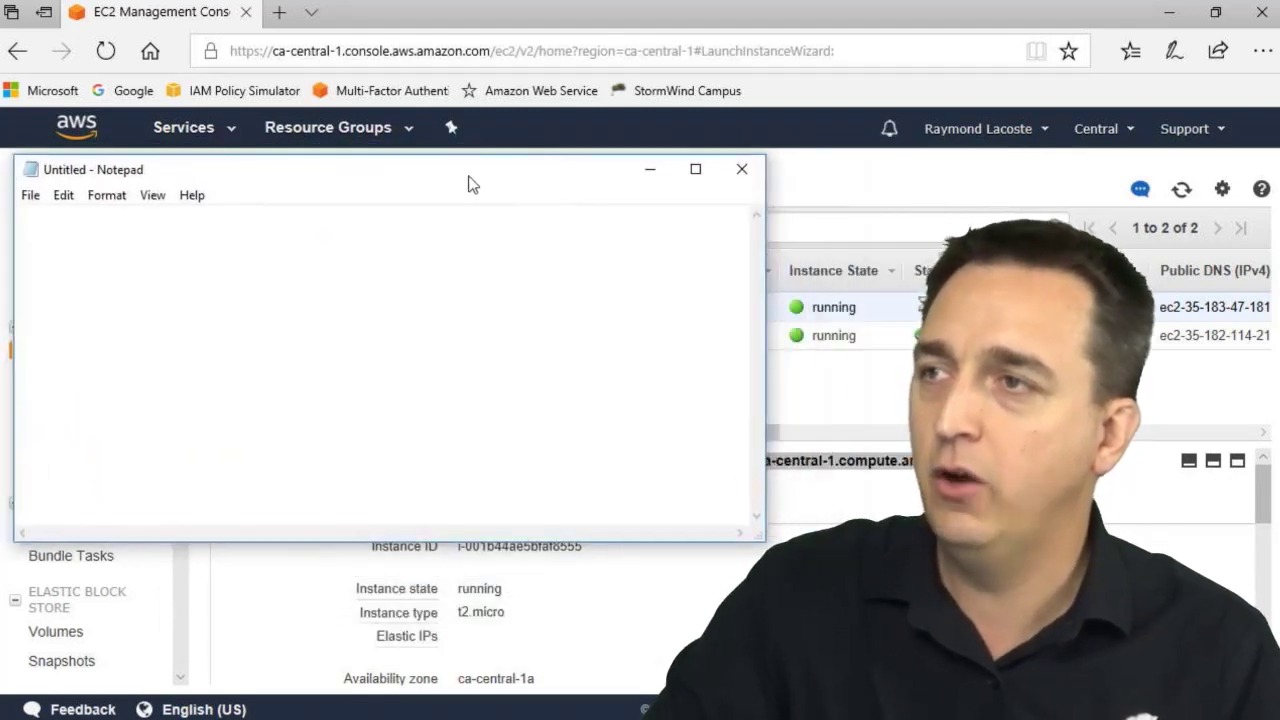
key(super+Down)
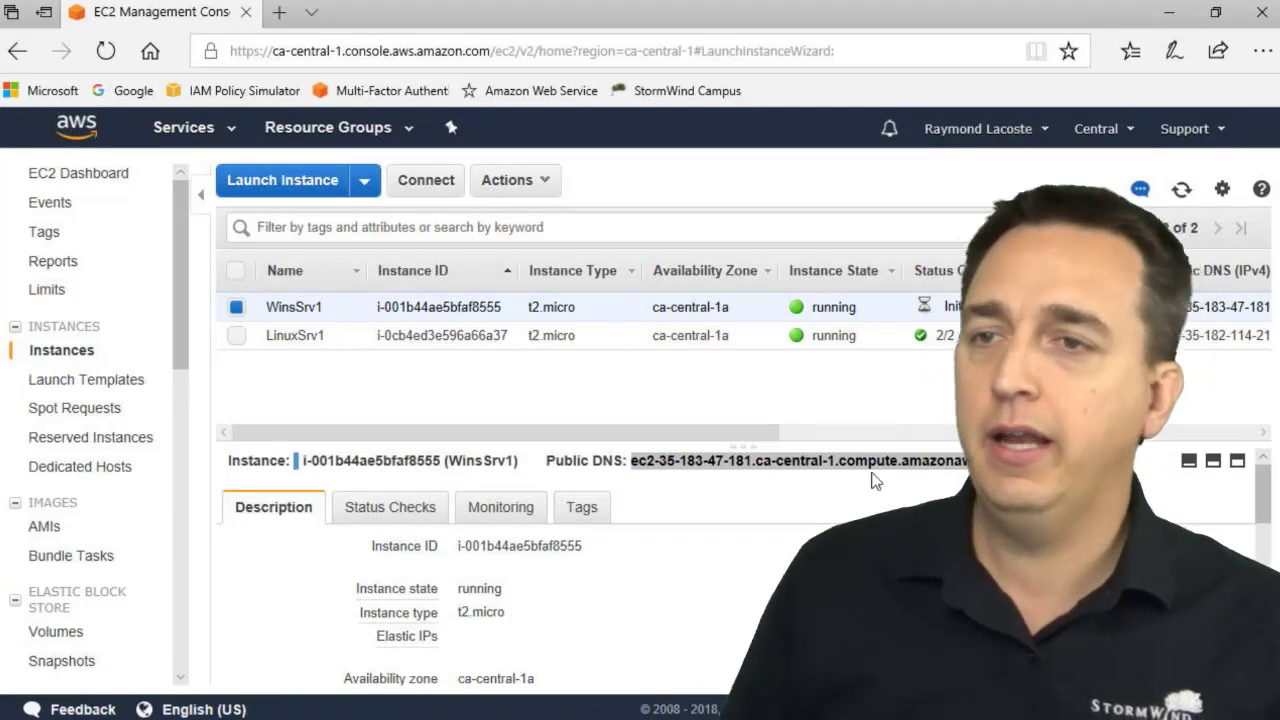
- Copy the full public DNS name of the WinsSrv1 instance from its details
click(637, 461)
drag(637, 461, 842, 466)
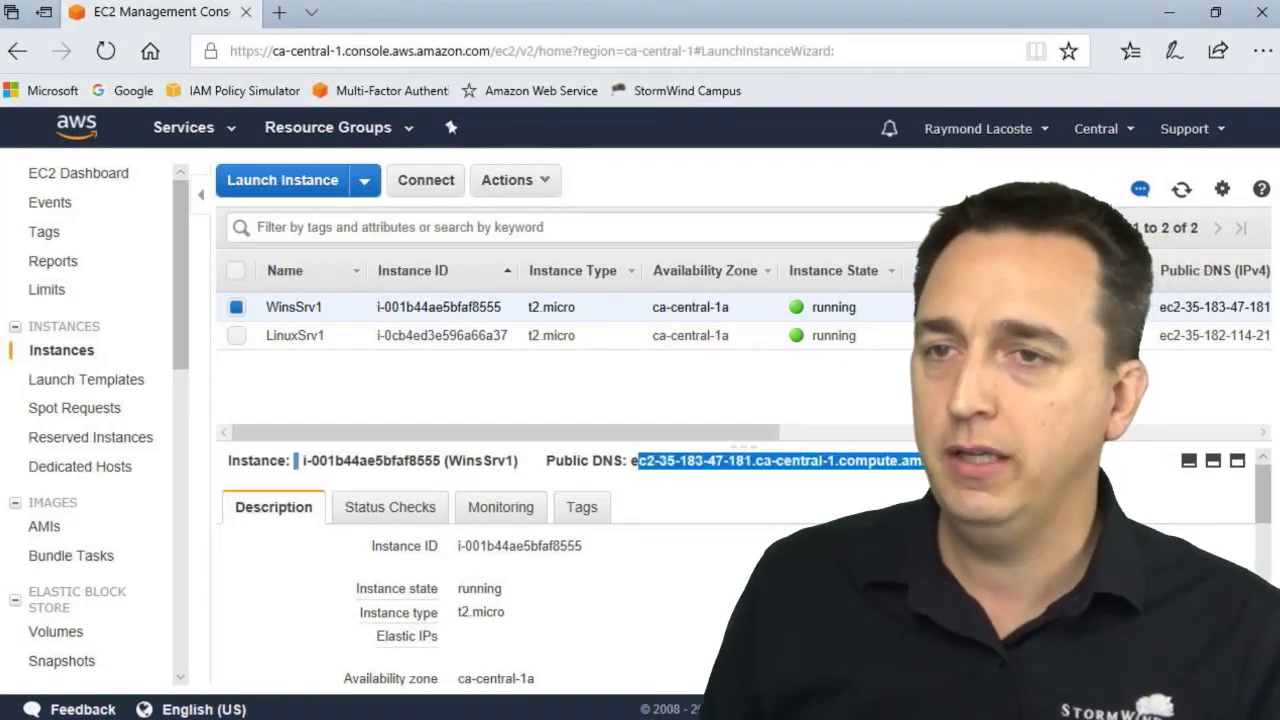
drag(925, 462, 628, 472)
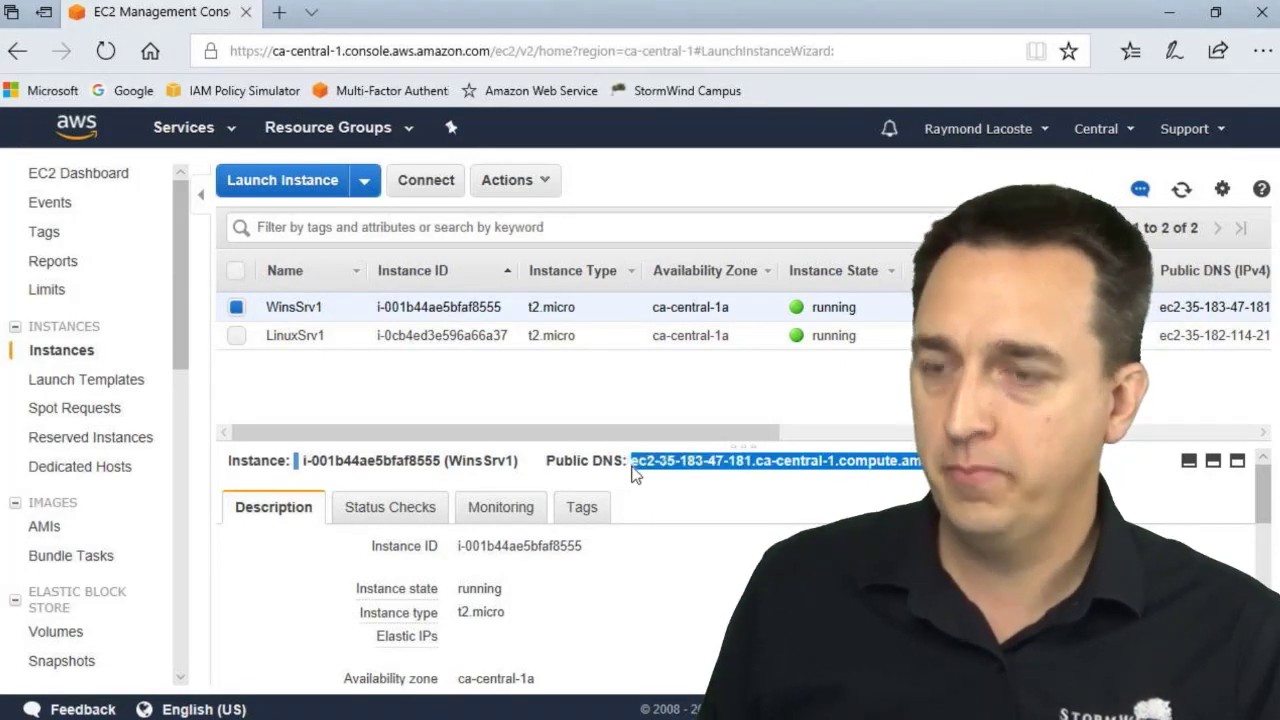
- In Remote Desktop Connection, set the computer to ec2-35-183-47-181.ca-central-1.compute.amazonaws.com and start connecting
key(alt+Tab)
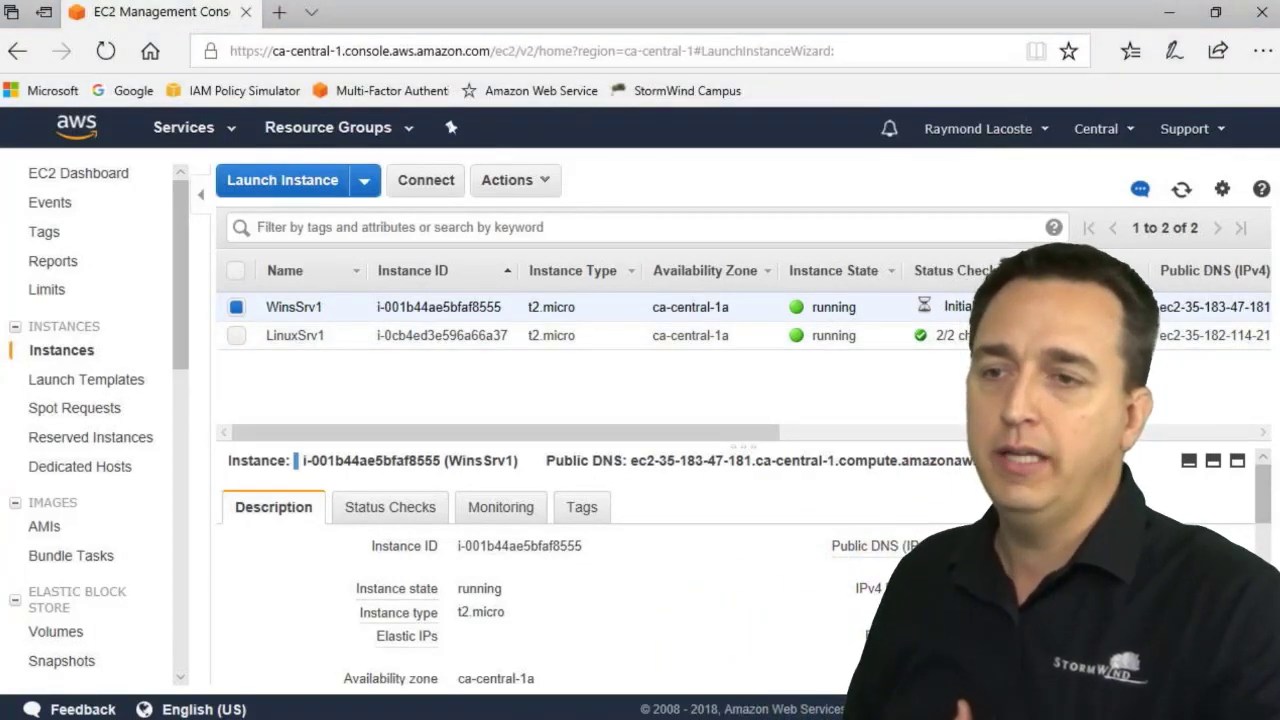
drag(760, 252, 528, 306)
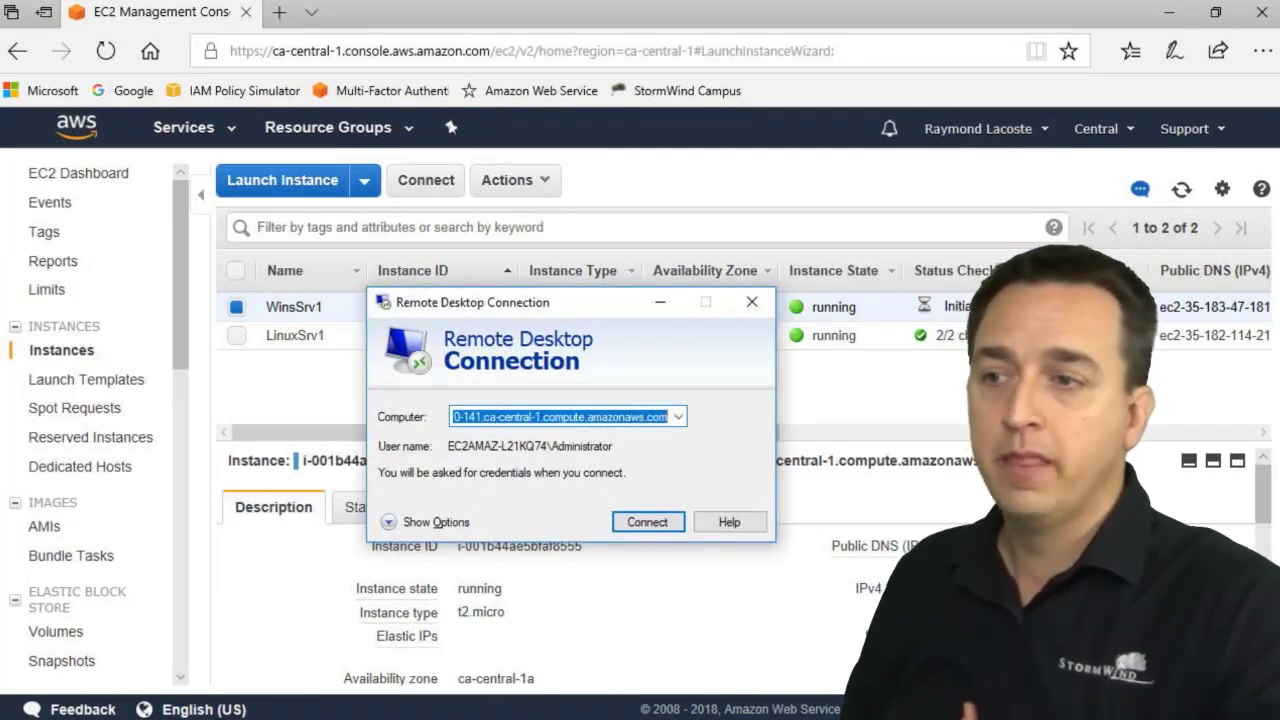
key(alt+Tab)
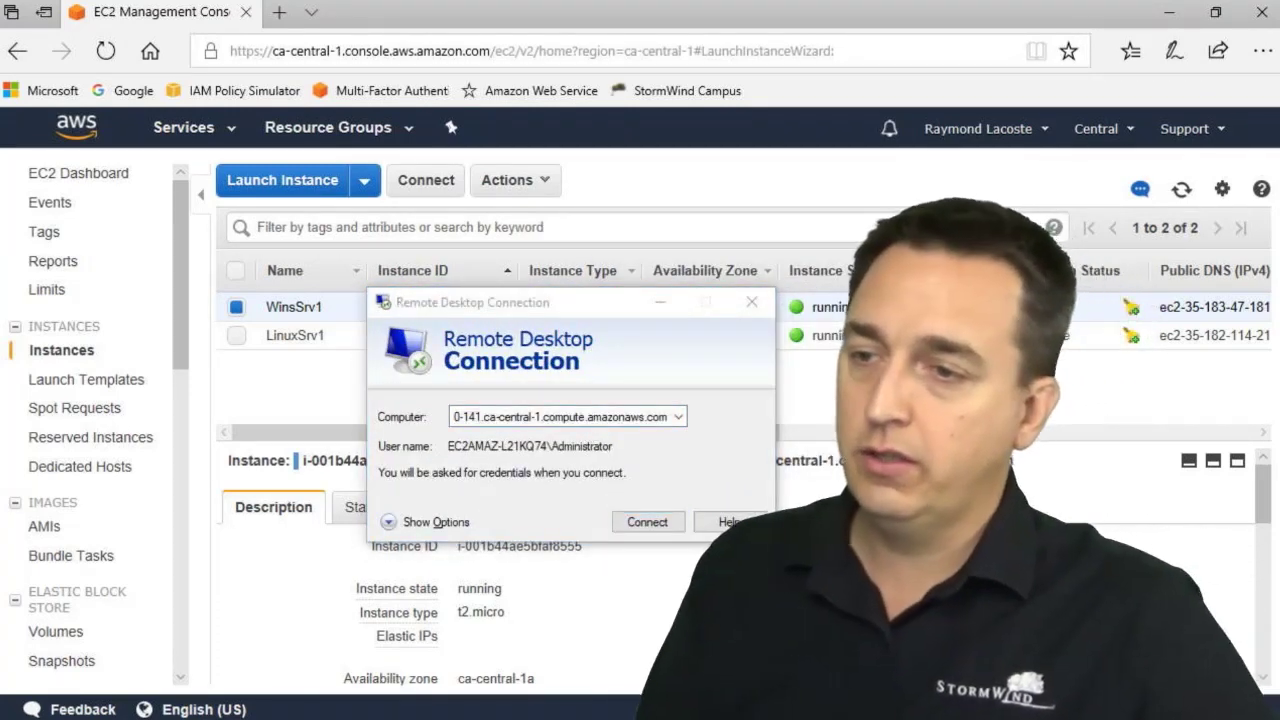
click(552, 416)
text(ec2-35-183-47-181.ca-central-1.compute.amazonaws.com)
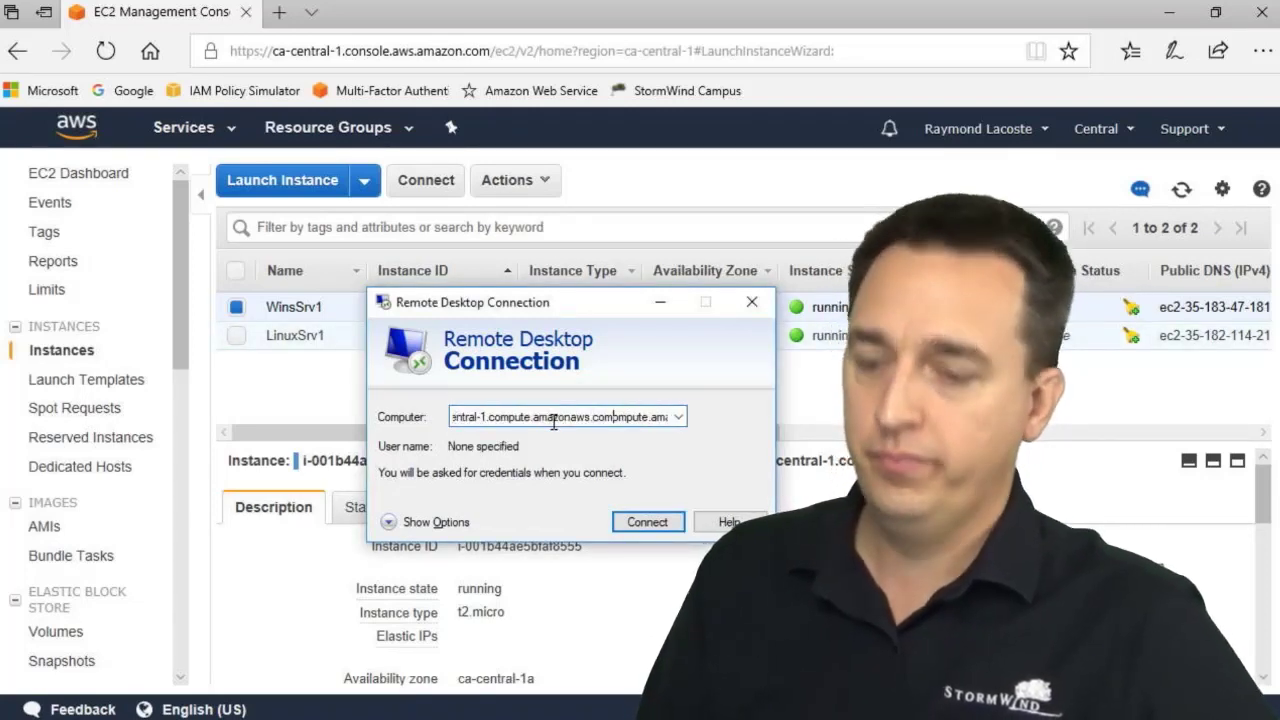
key(ctrl+a)
text(ec2-35-183-47-181.ca-central-1.compute.amazonaws.com)
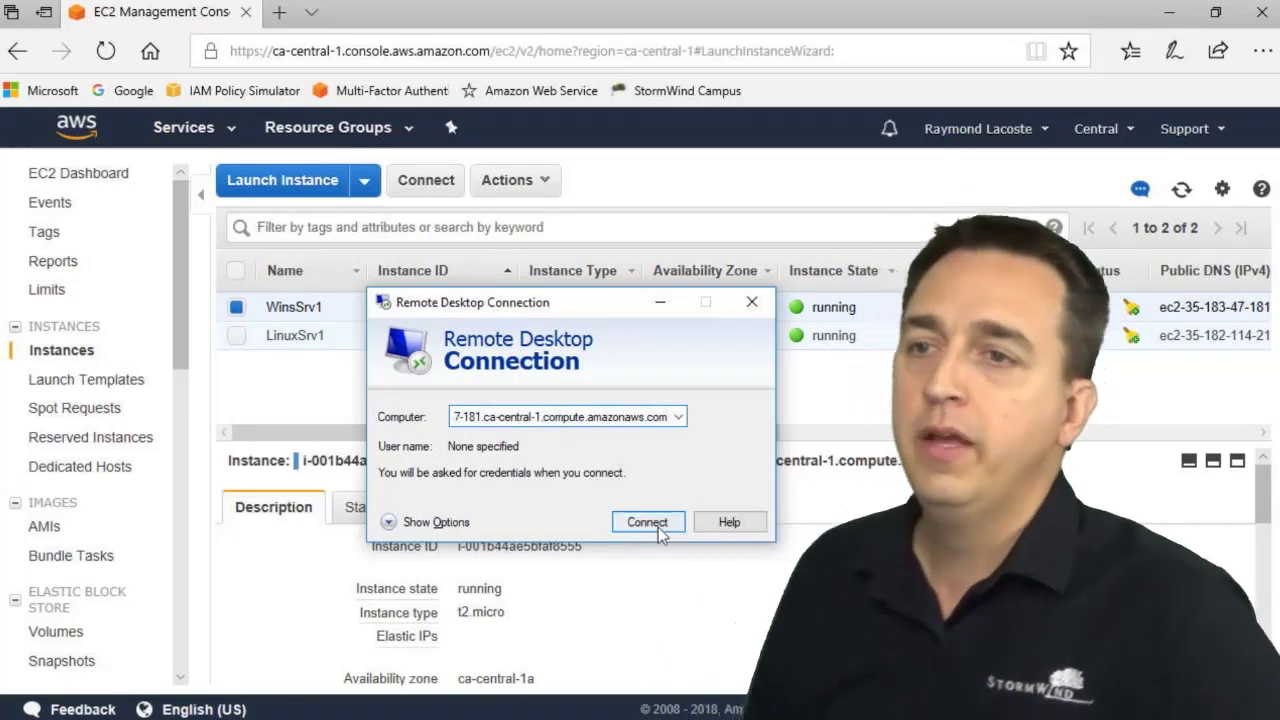
click(659, 530)
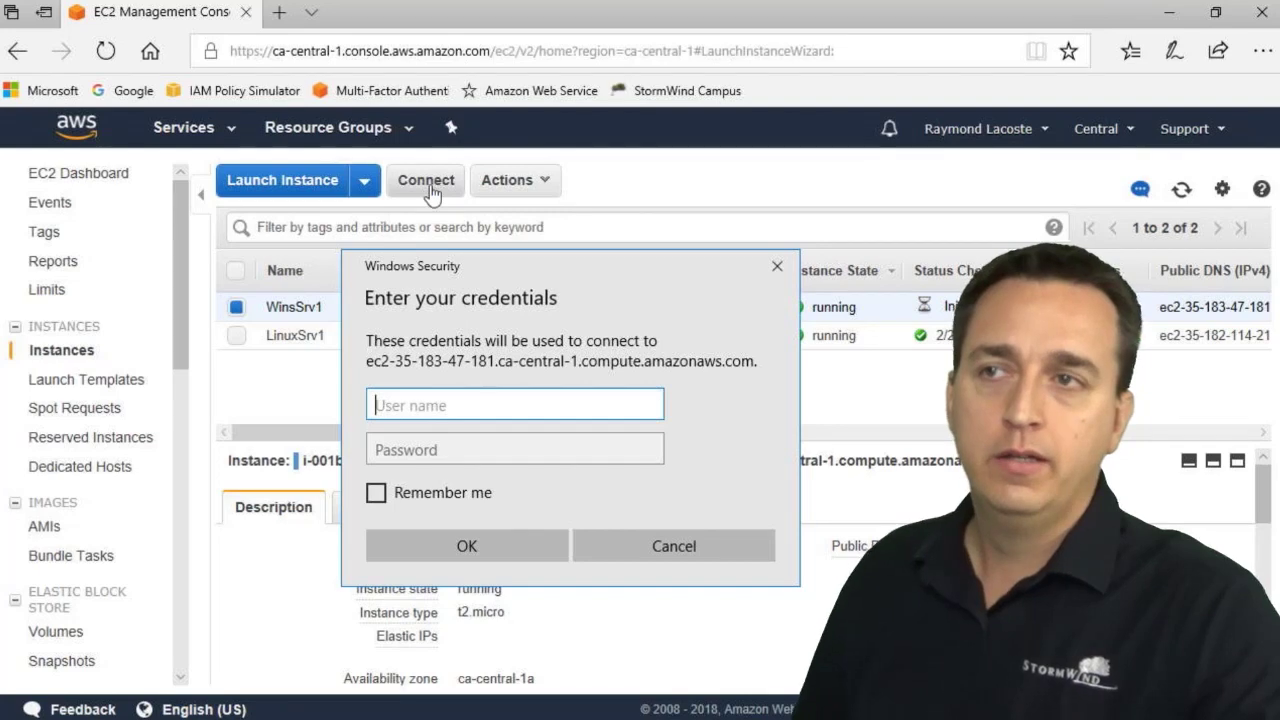
- Open the connection details for WinsSrv1 in the EC2 console and request its Administrator password, retrying until the key pair can be supplied
click(431, 190)
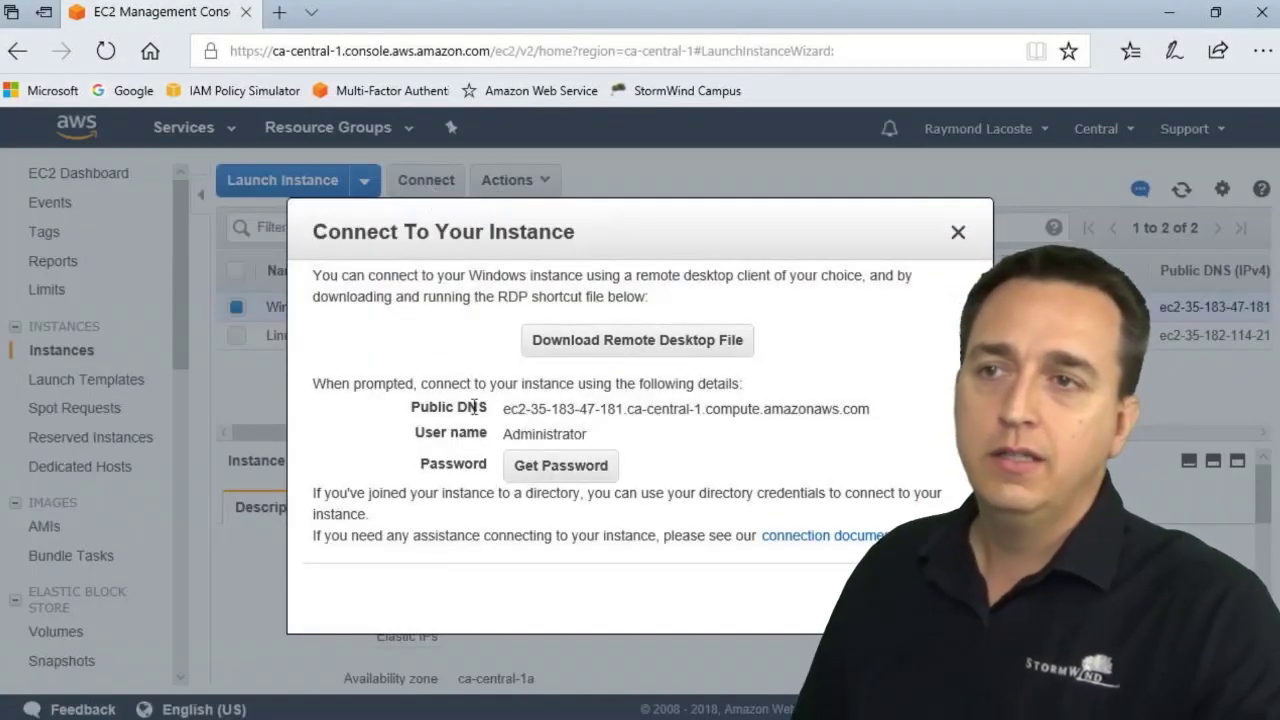
drag(504, 412, 876, 414)
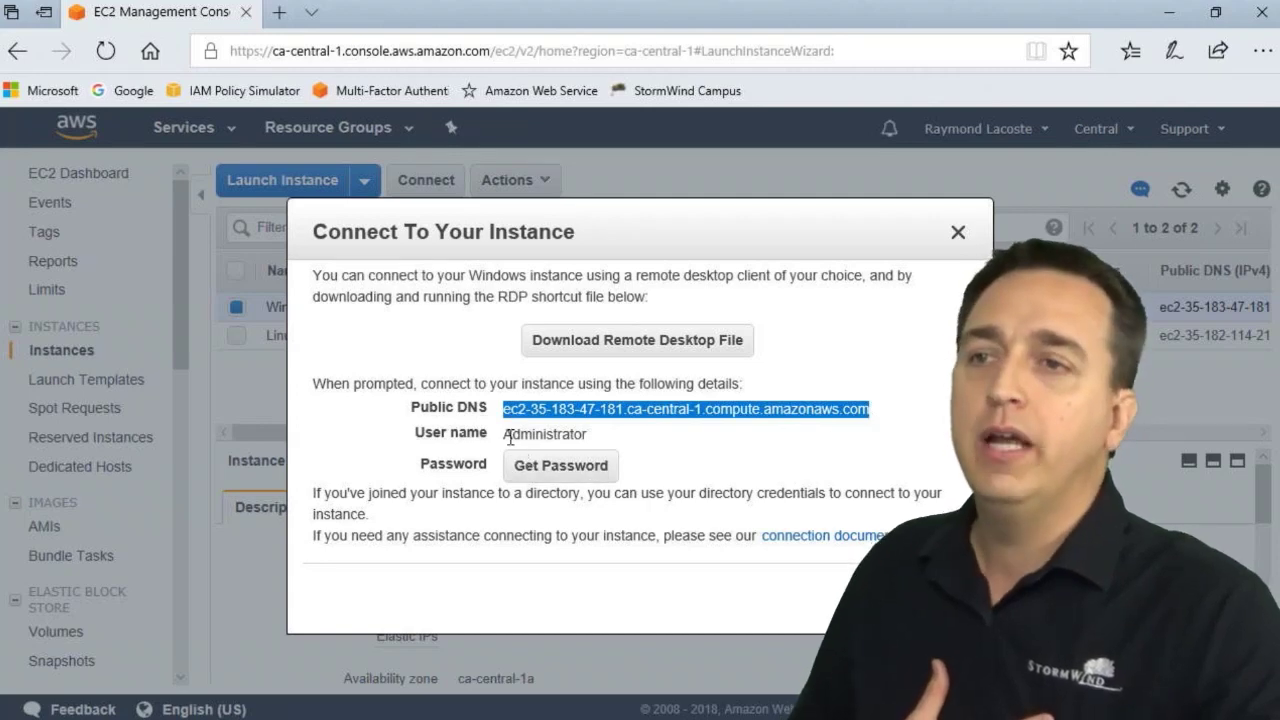
drag(505, 434, 590, 436)
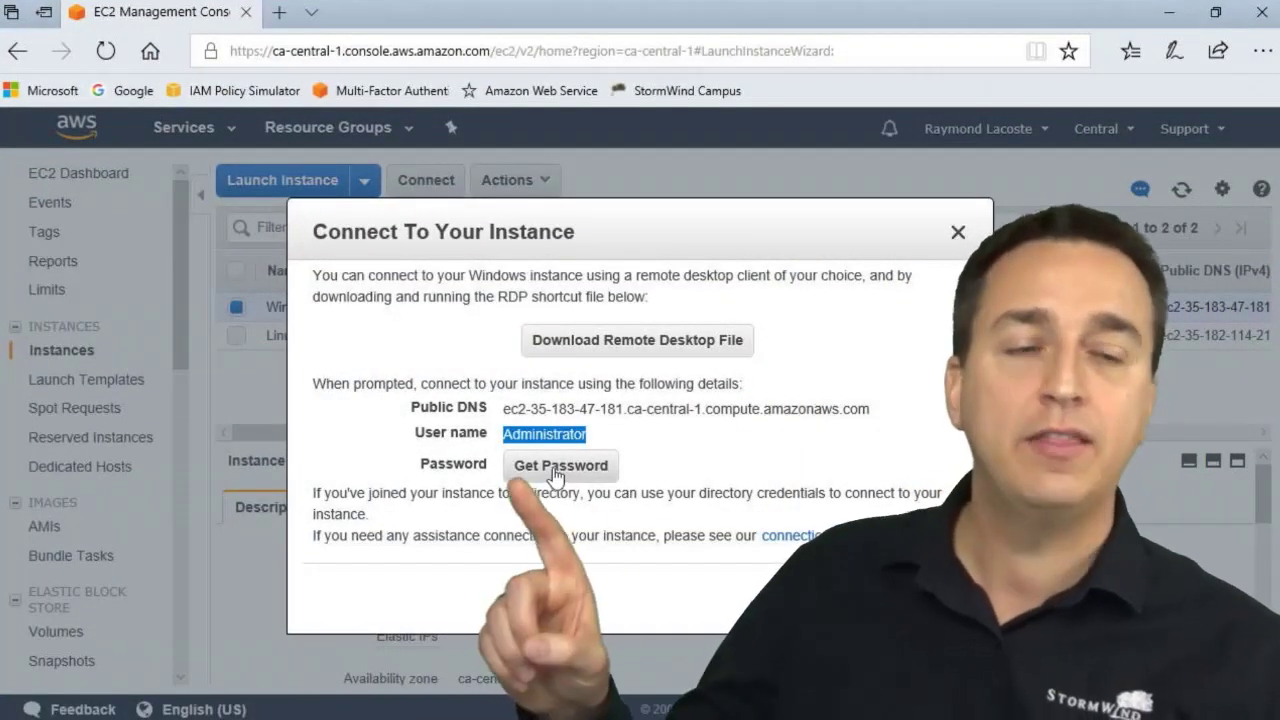
click(557, 466)
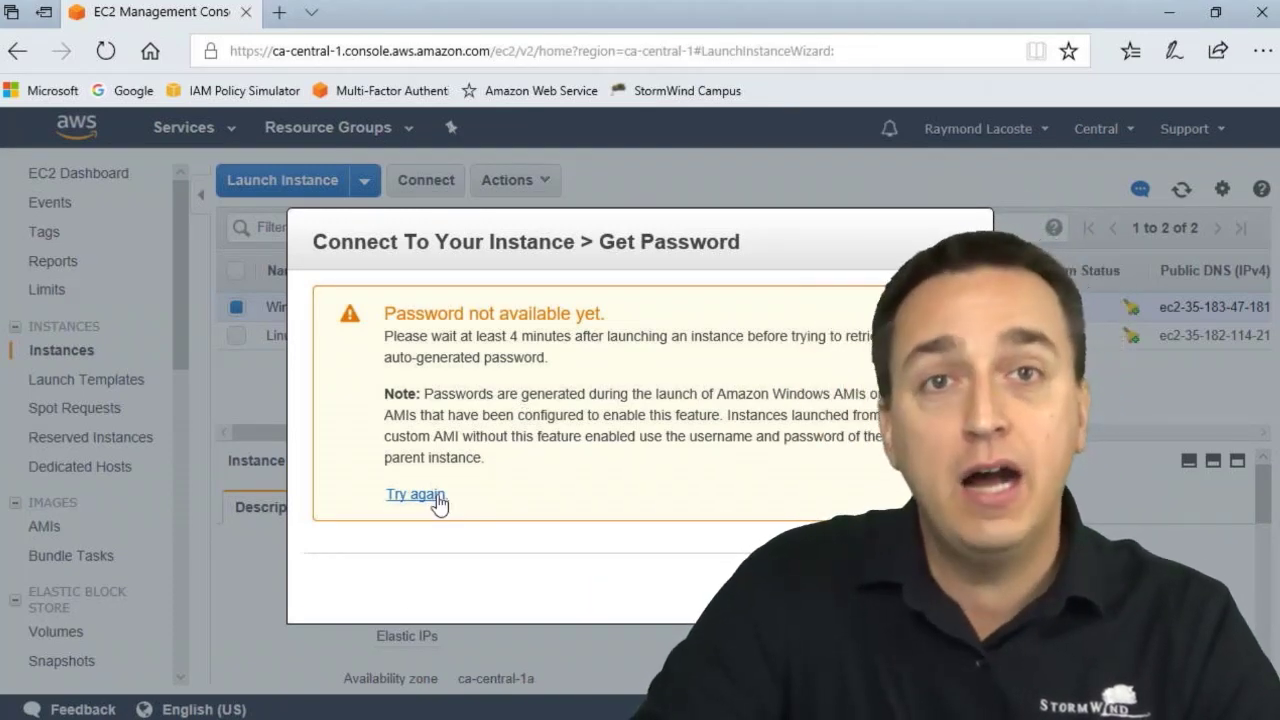
click(437, 497)
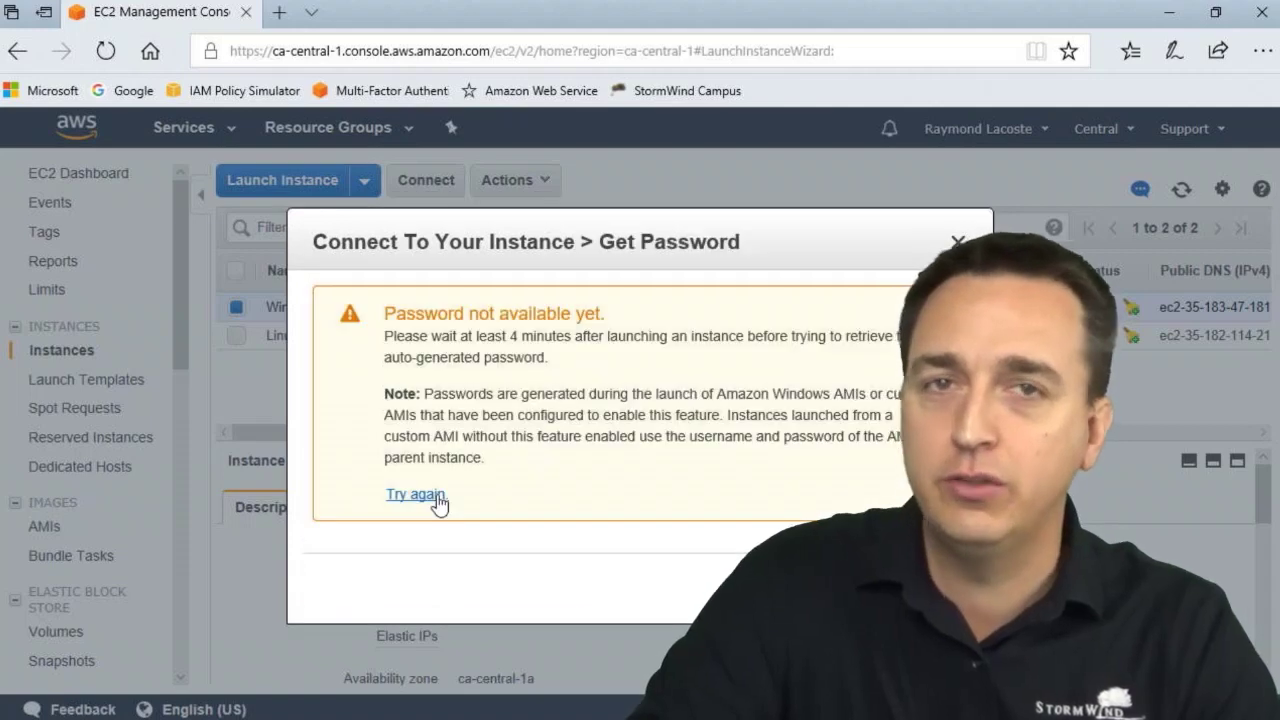
click(437, 497)
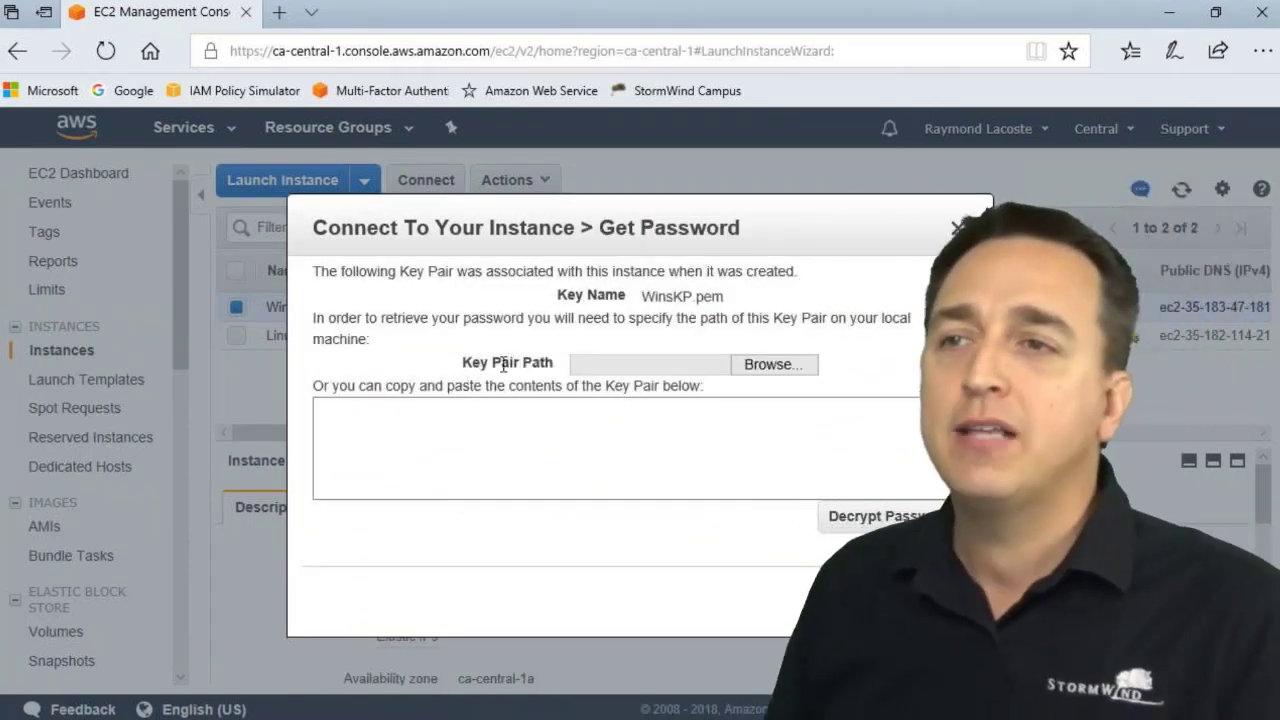
- Supply WinsKP.pem from the Downloads folder as the key pair and decrypt the Administrator password
drag(639, 295, 757, 302)
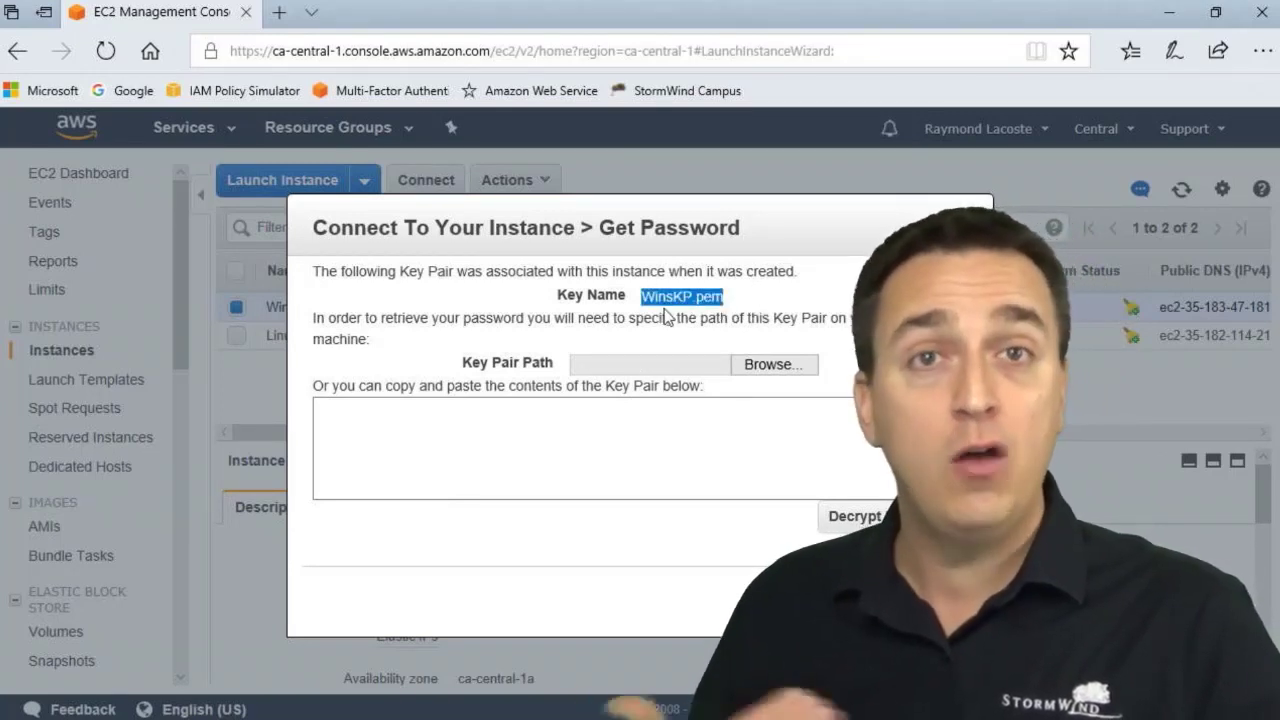
click(673, 369)
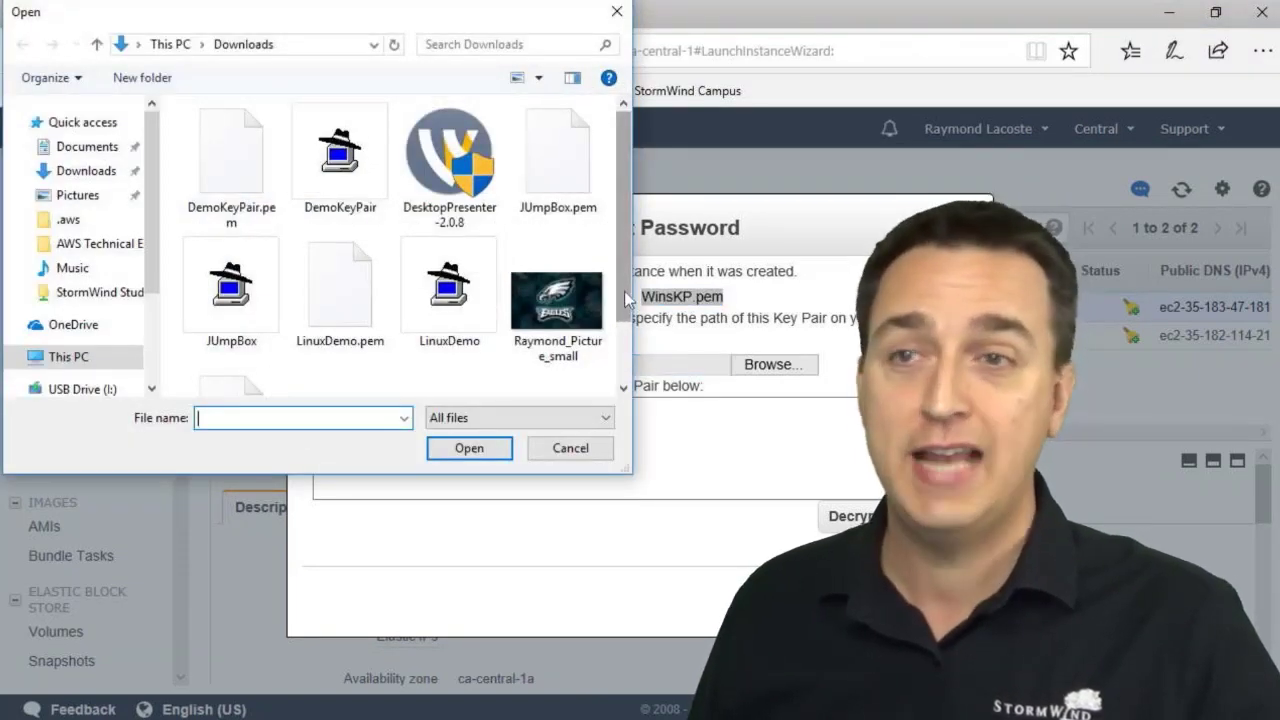
drag(624, 302, 624, 378)
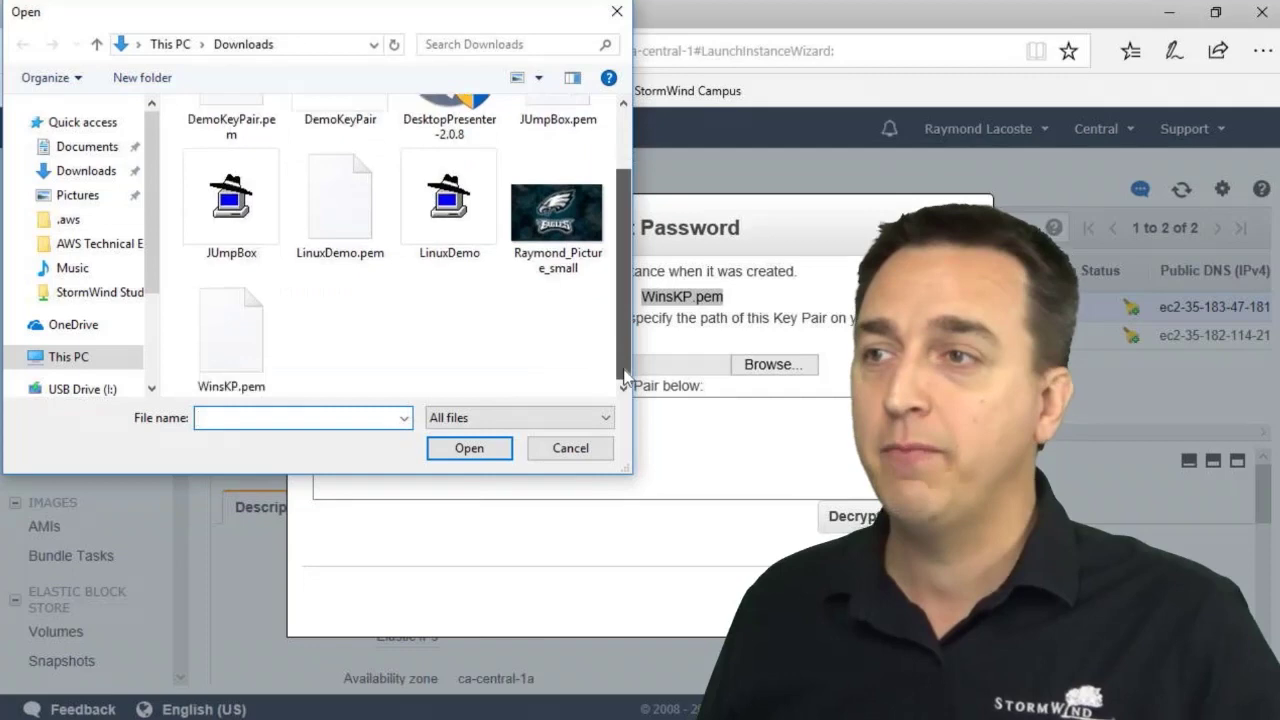
double_click(257, 368)
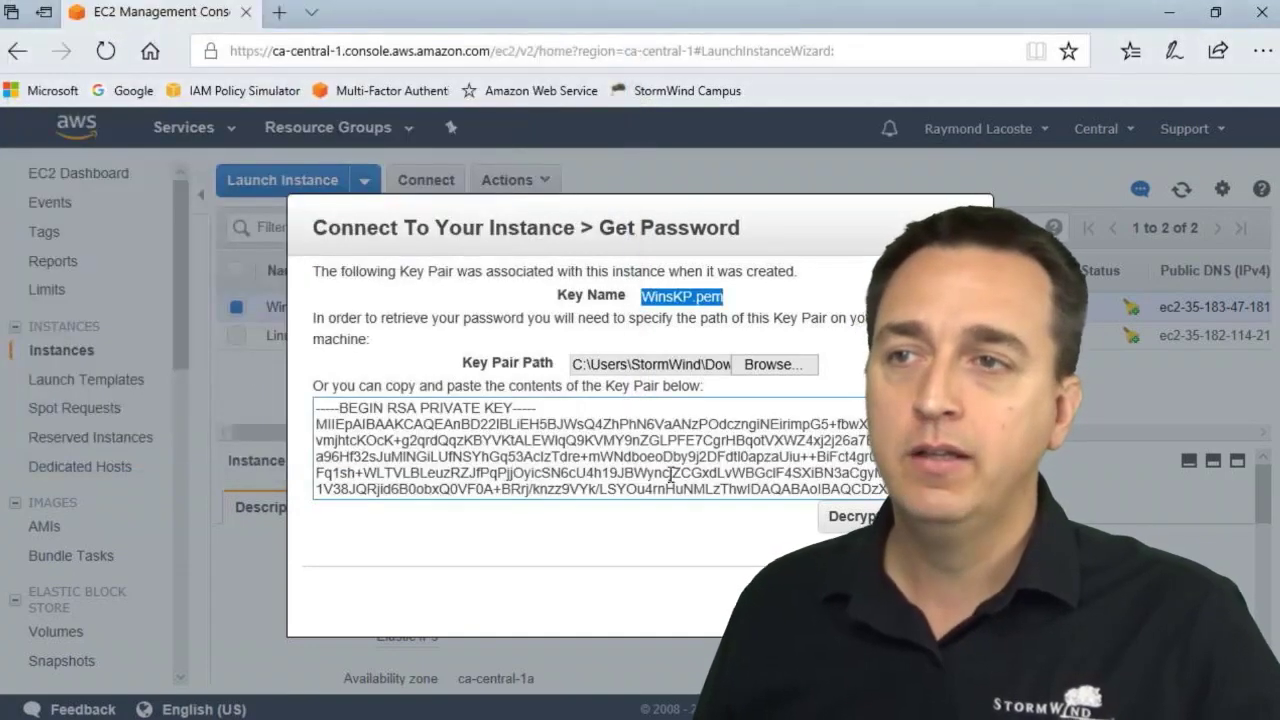
click(832, 518)
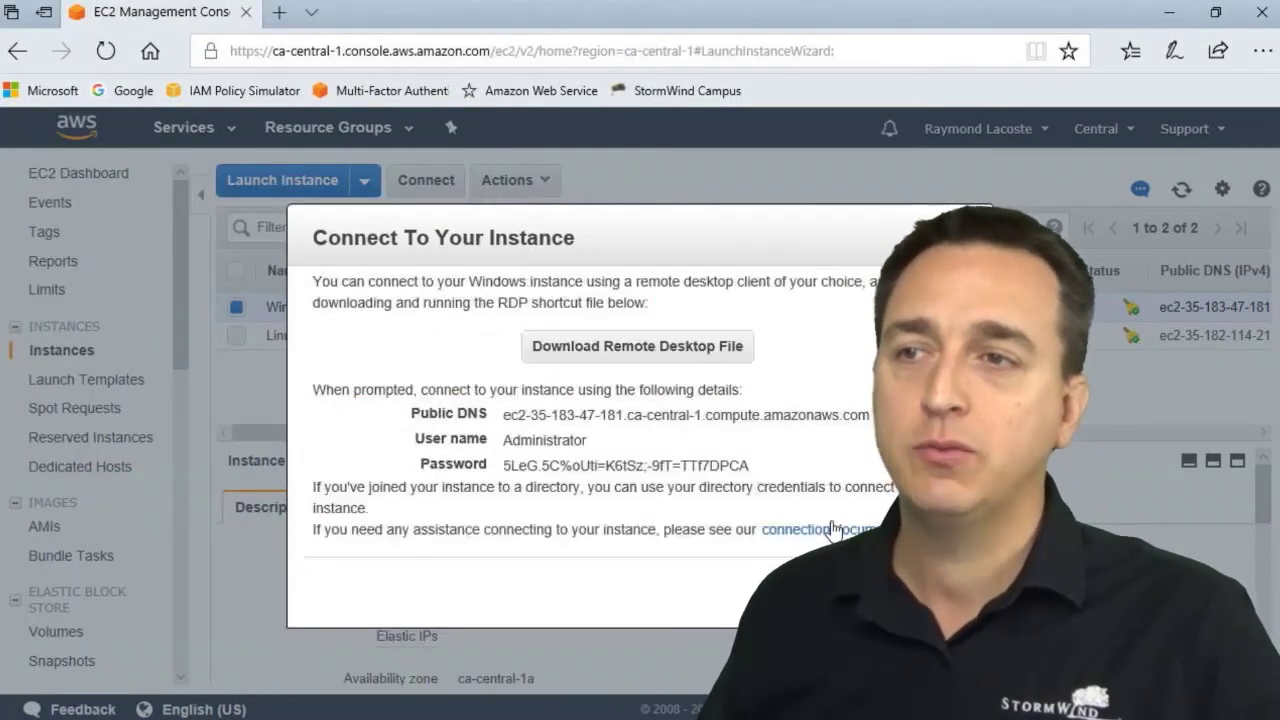
- Copy the decrypted password, sign in to the remote desktop as Administrator with the account password, and accept the certificate warning
drag(750, 466, 503, 468)
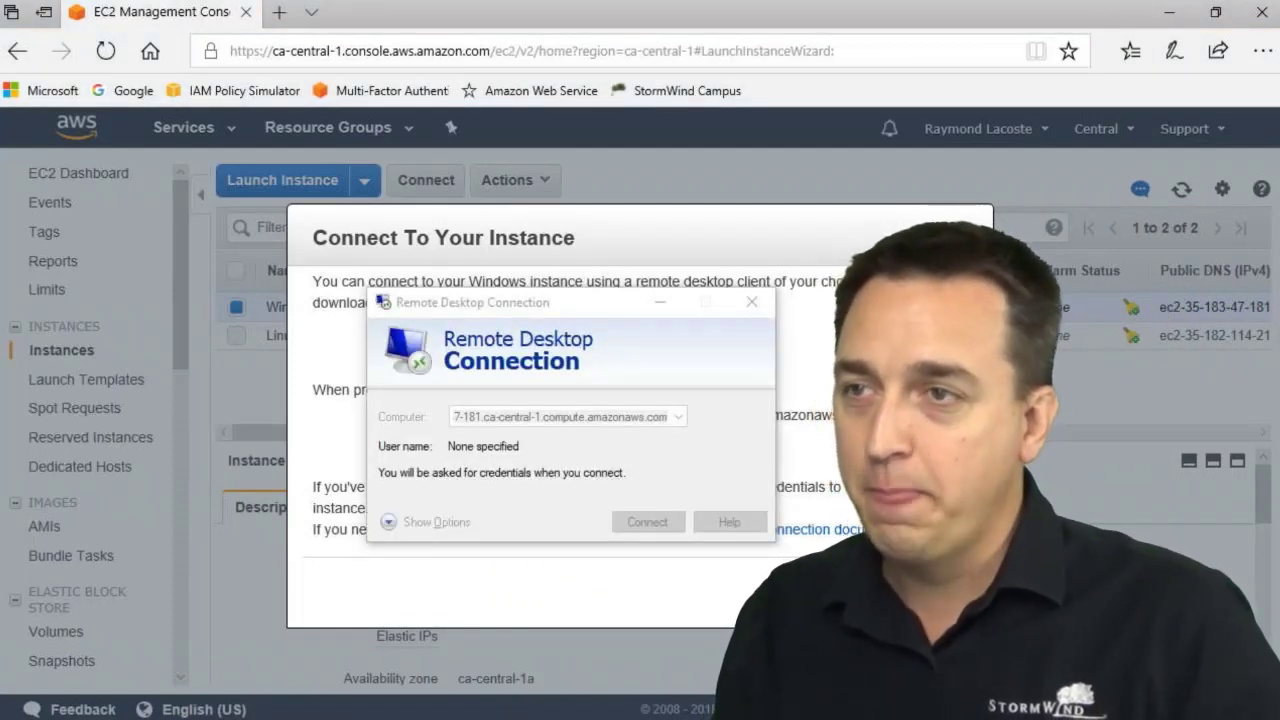
drag(598, 282, 500, 262)
click(425, 432)
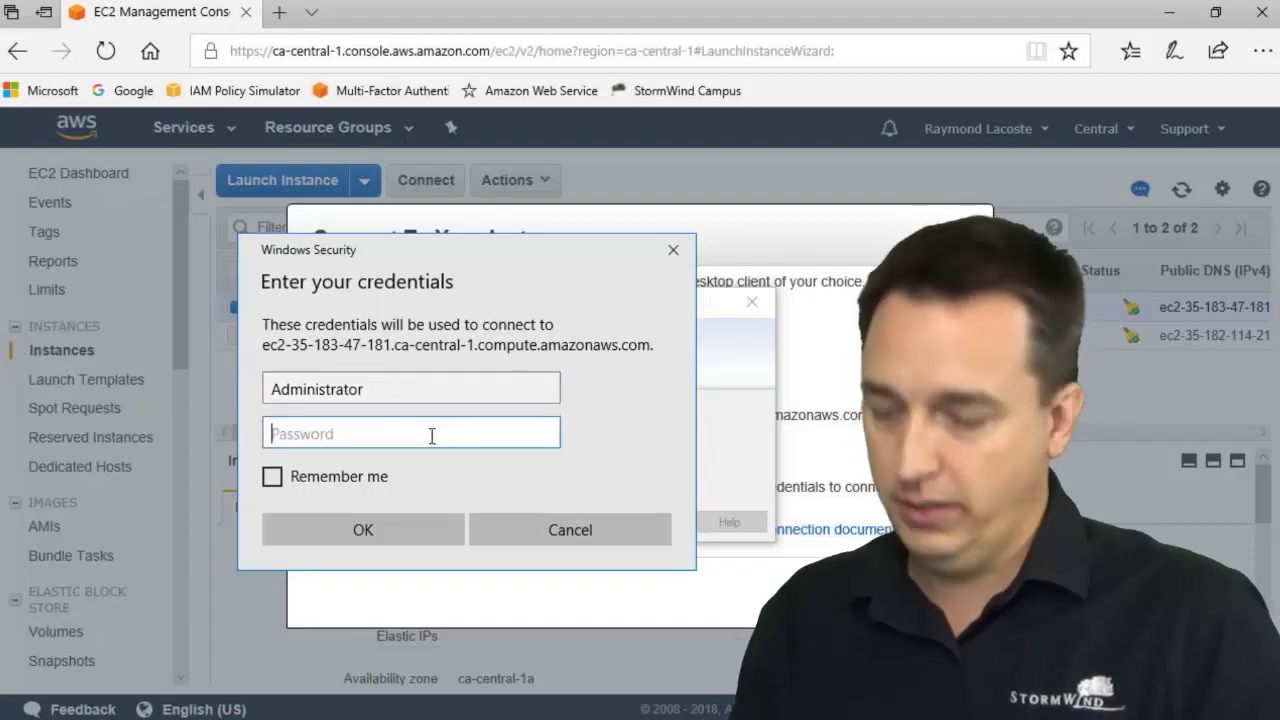
key(ctrl+v)
click(406, 528)
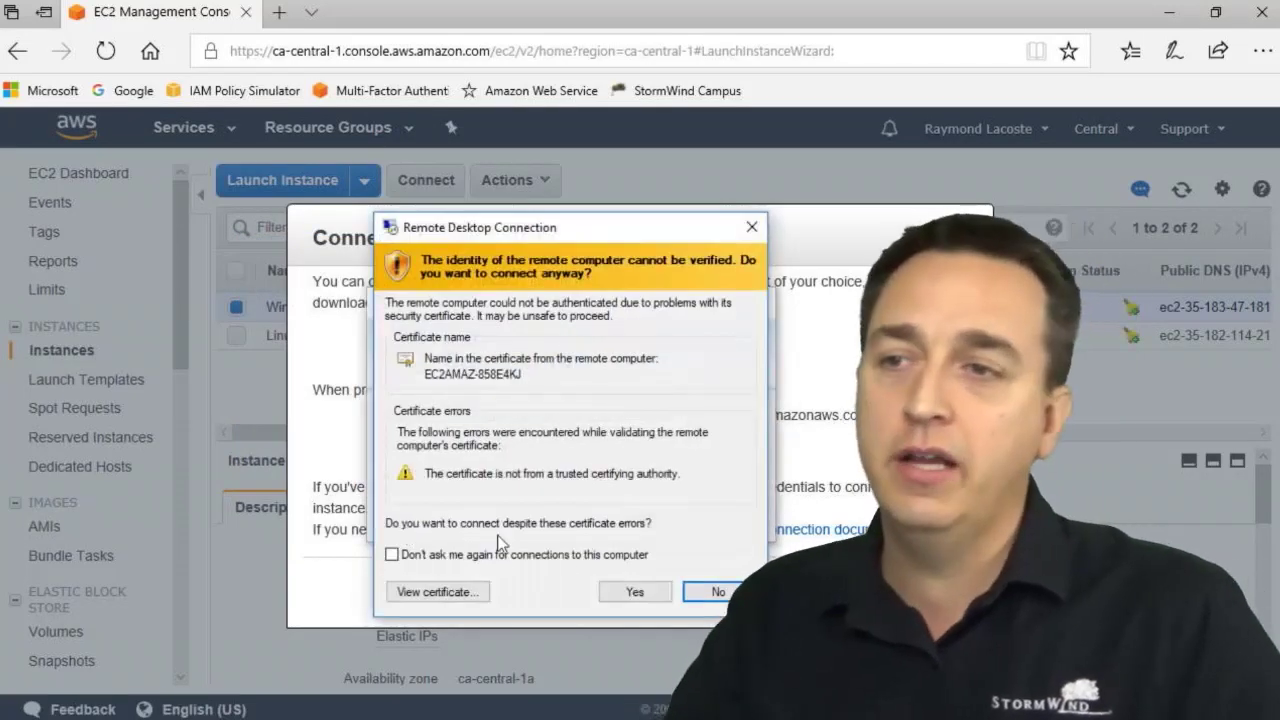
click(648, 593)
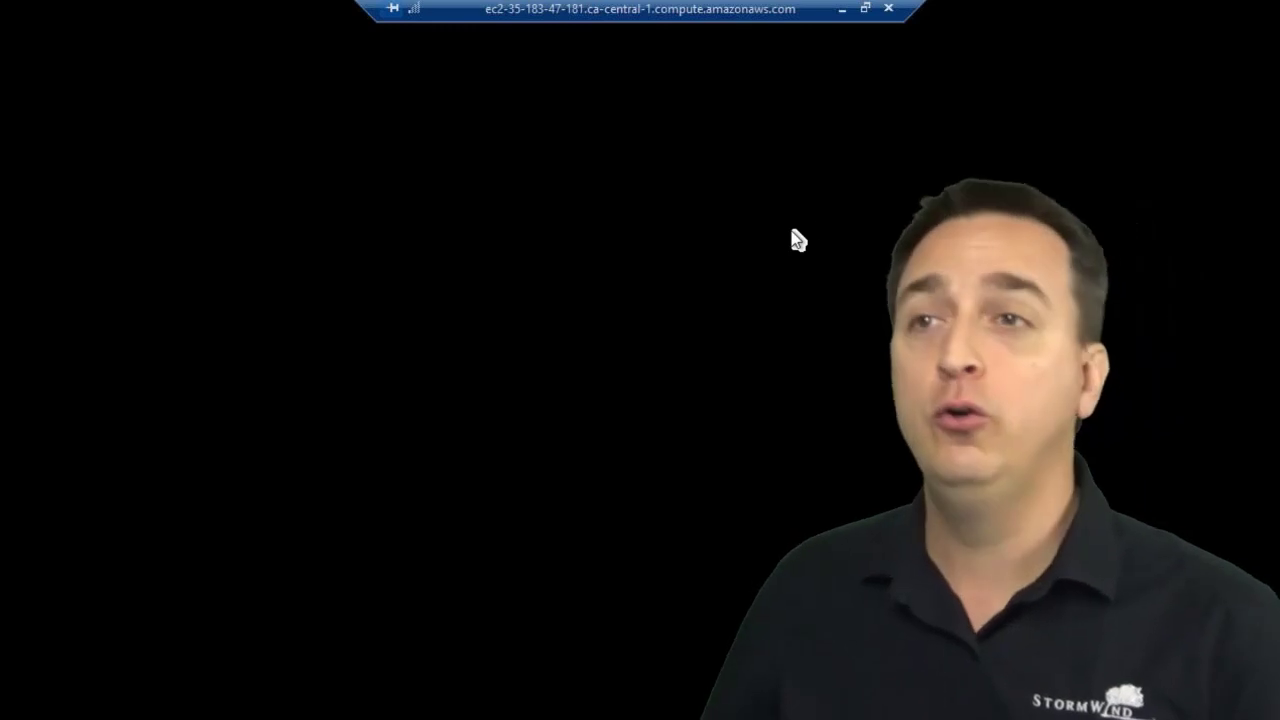
- Minimize the remote session to revisit the connection details, return to it and decline making the PC discoverable on Network 2
click(841, 9)
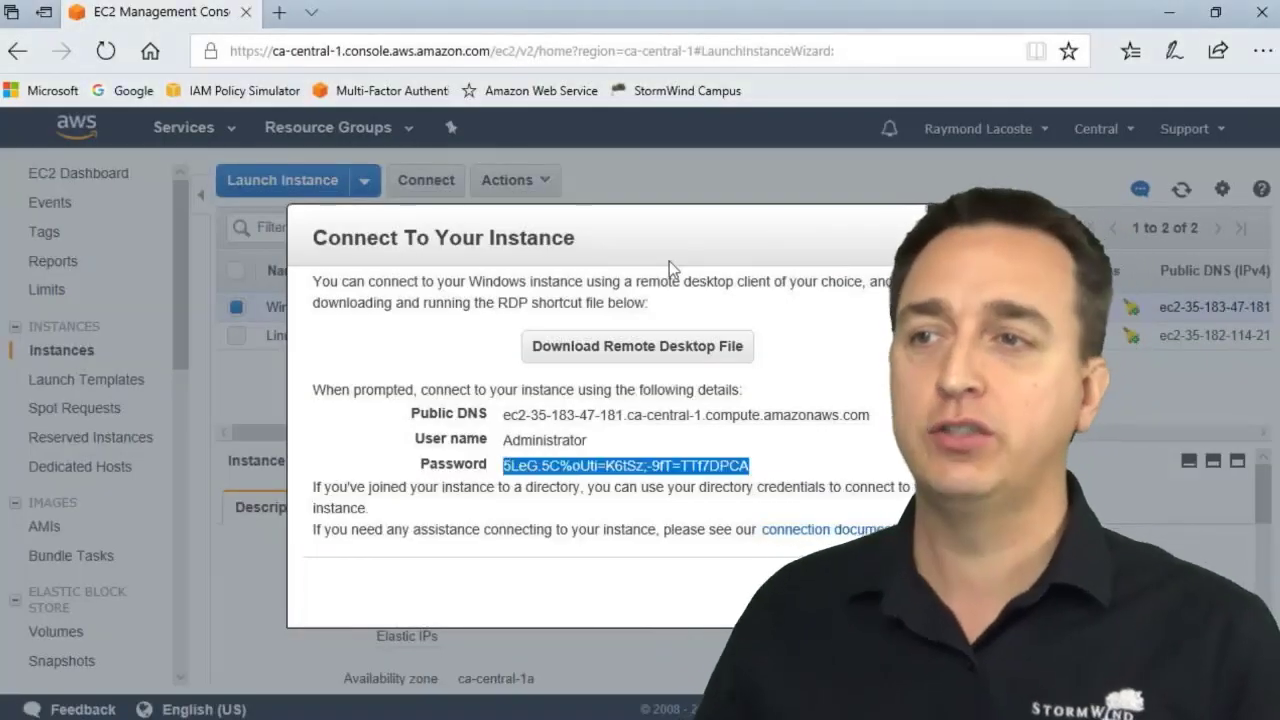
click(514, 440)
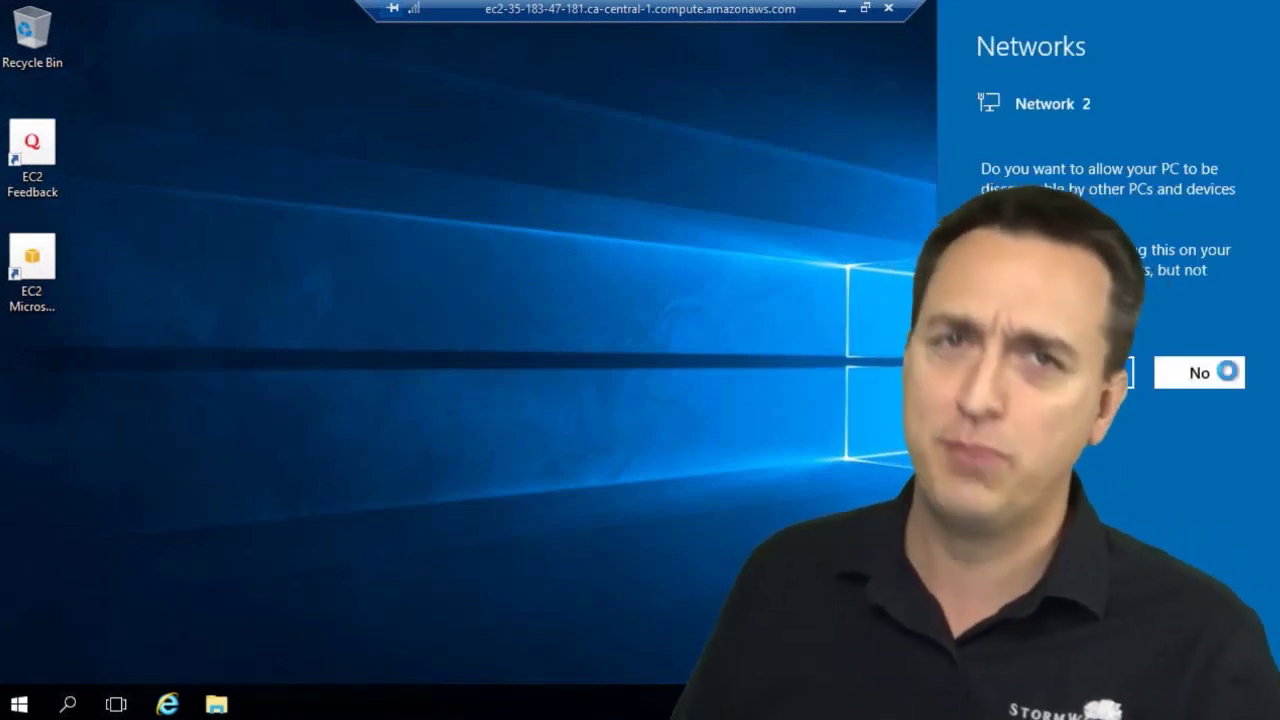
click(1235, 374)
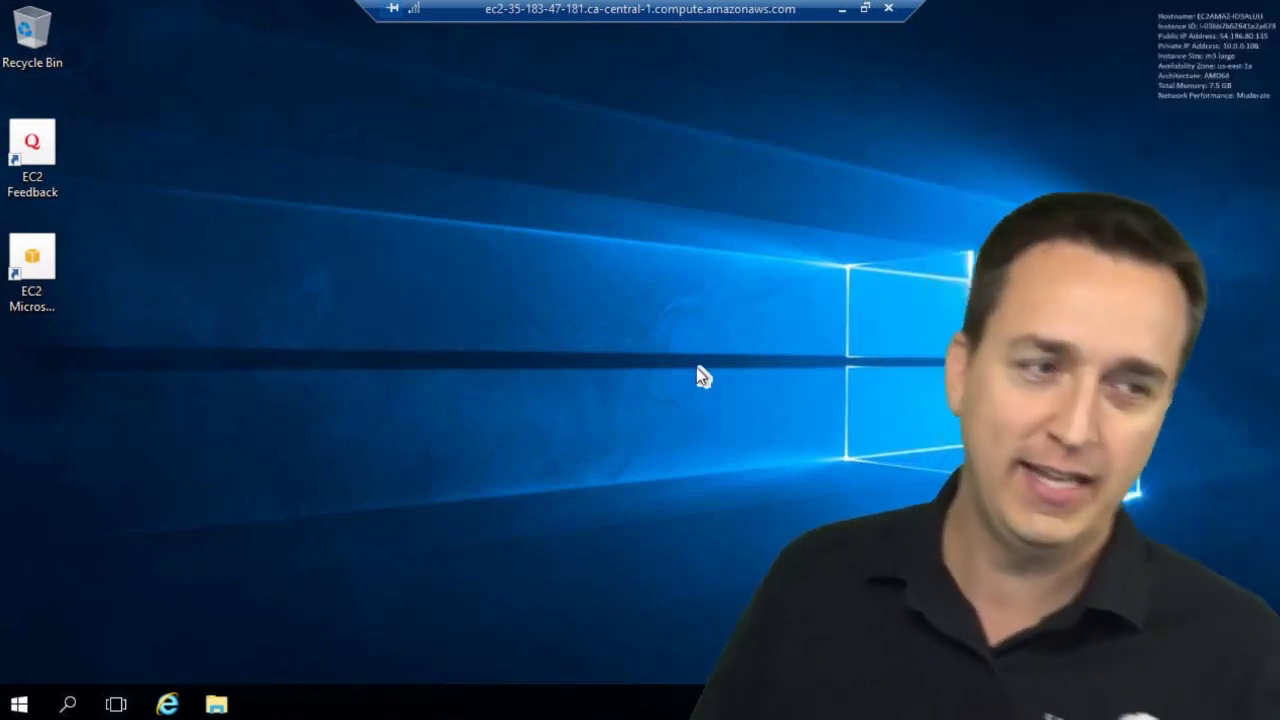